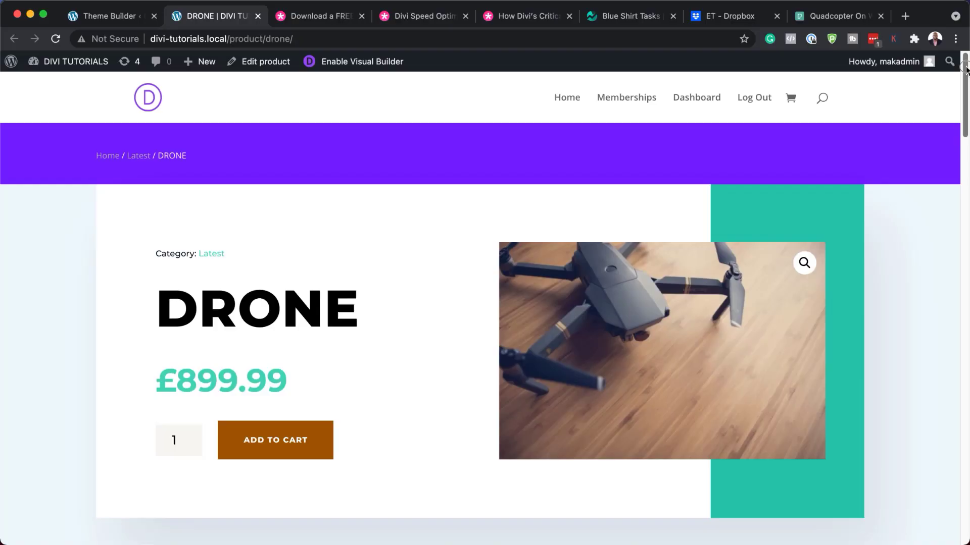
Go to the Plugins > Add New page in the WordPress dashboard.
scroll(964, 107, "down", 5)
left_click_drag(963, 107, 965, 83)
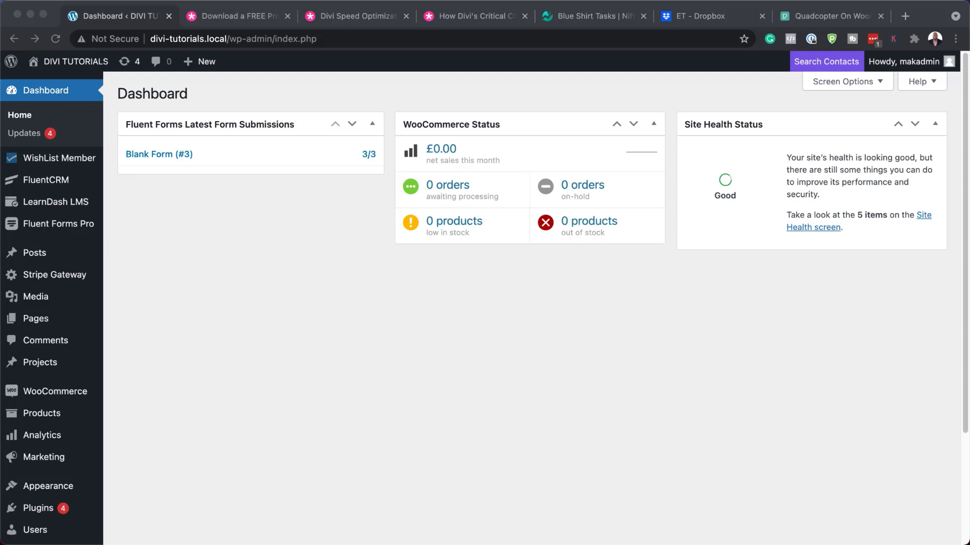
mouse_move(82, 394)
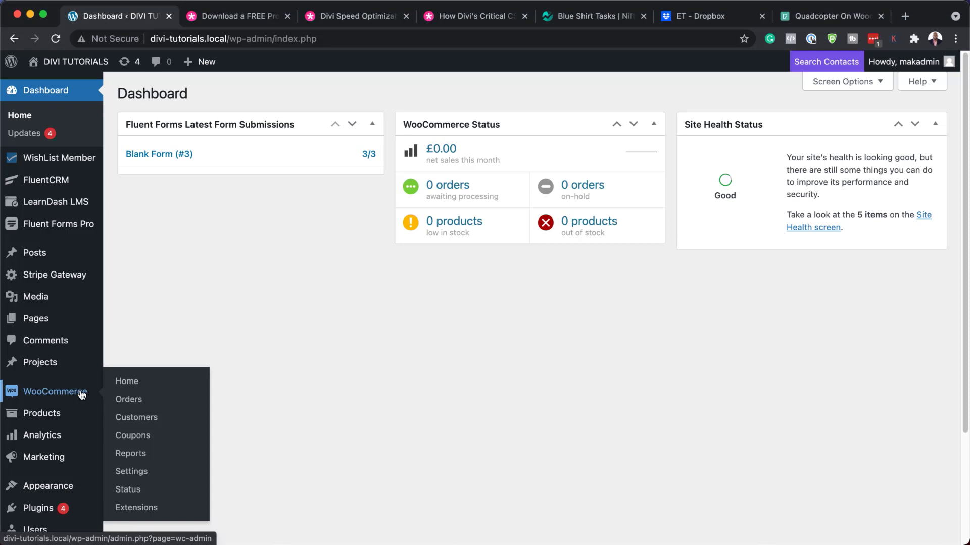
mouse_move(70, 414)
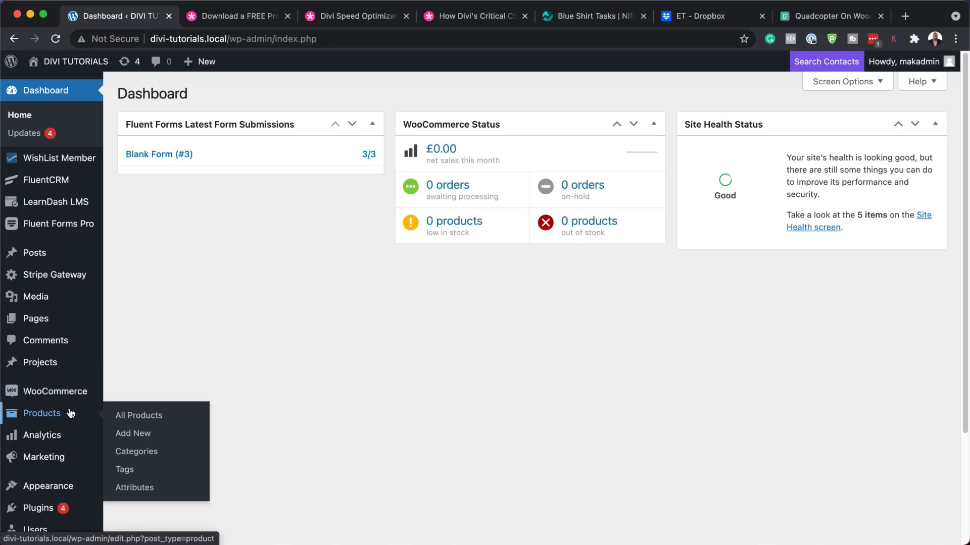
mouse_move(63, 462)
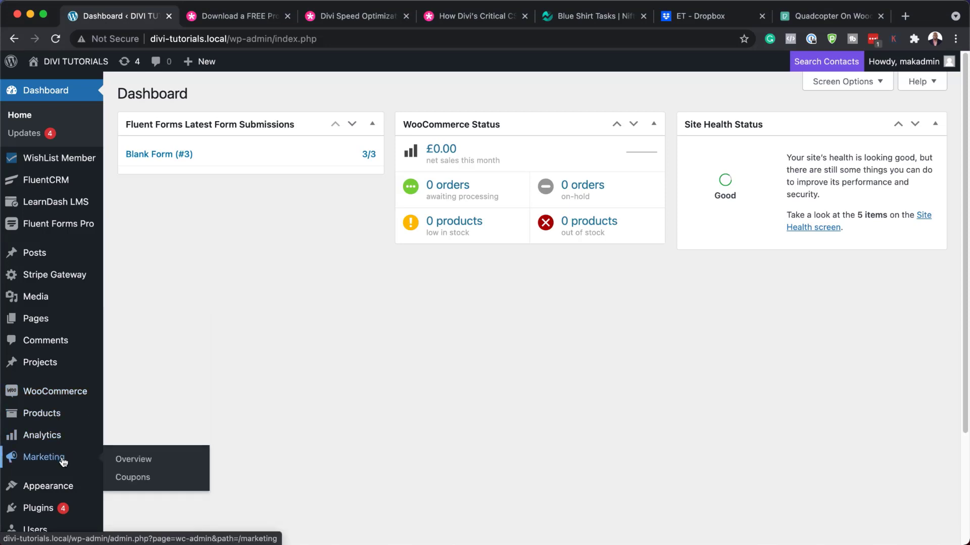
scroll(63, 459, "down", 3)
mouse_move(36, 452)
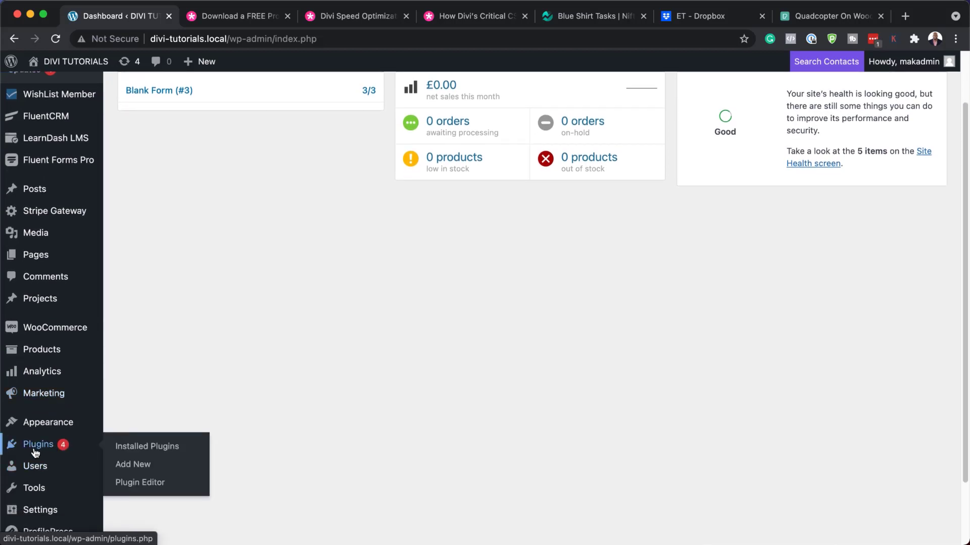
left_click(143, 471)
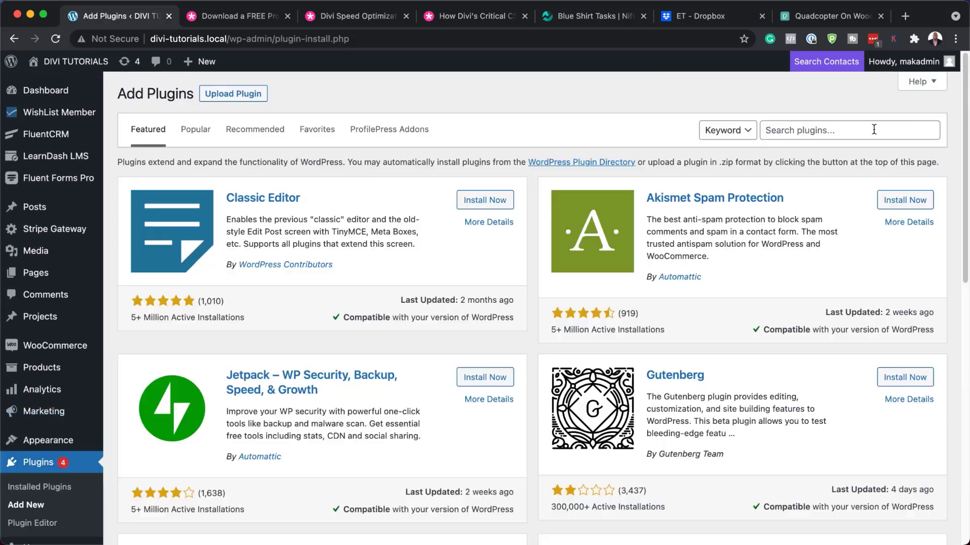
Search the plugin directory for 'woocommerce' and confirm WooCommerce is marked Active.
left_click(874, 129)
type("woocommerce")
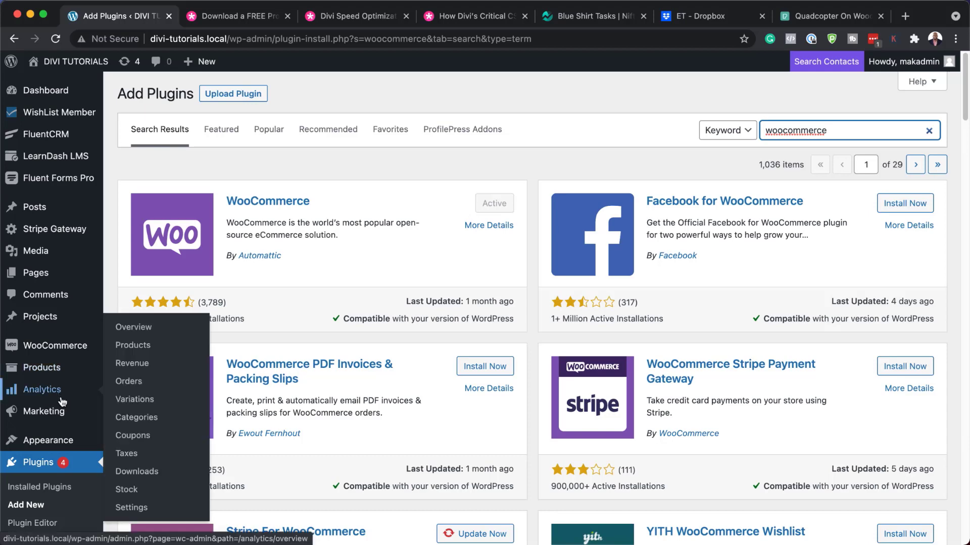
scroll(64, 401, "down", 1)
scroll(64, 401, "down", 2)
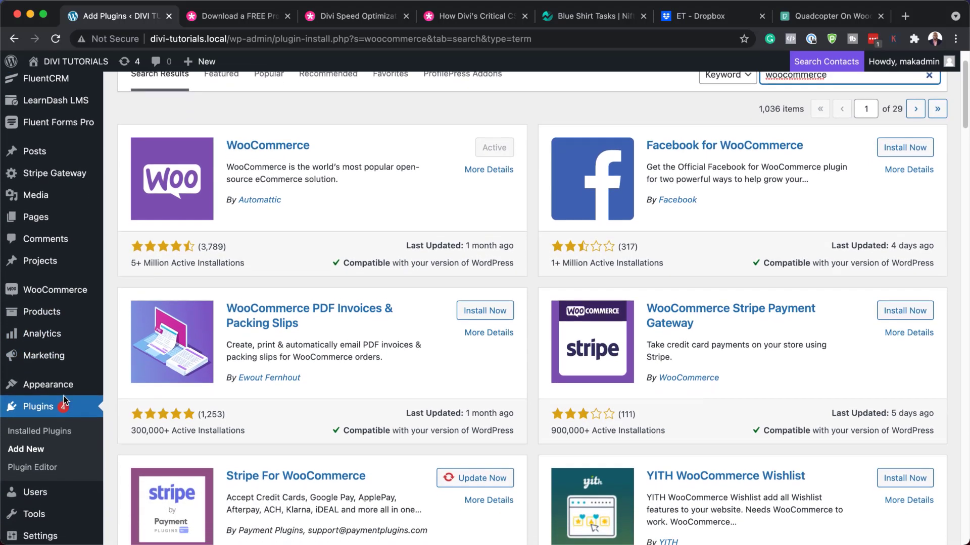
scroll(64, 402, "down", 4)
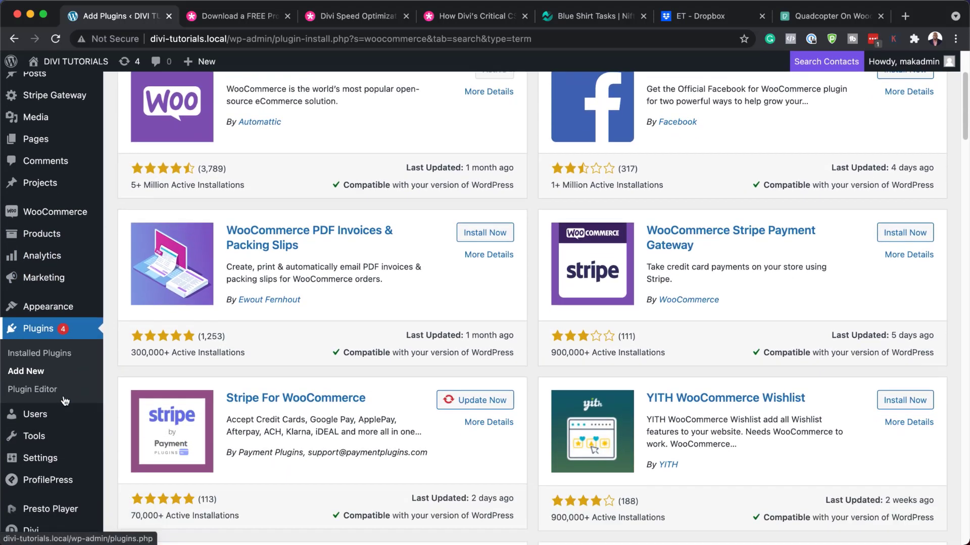
scroll(53, 333, "up", 3)
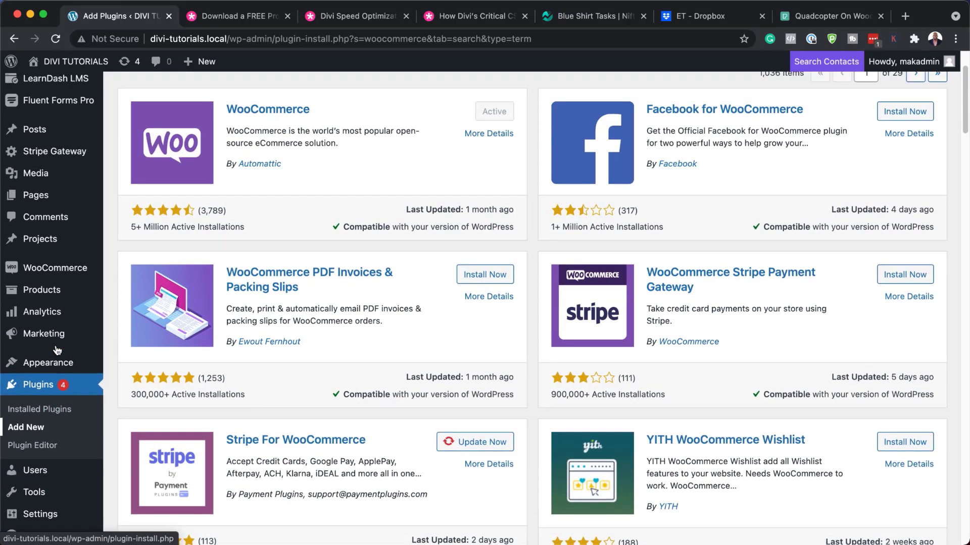
scroll(57, 348, "down", 6)
scroll(57, 349, "up", 4)
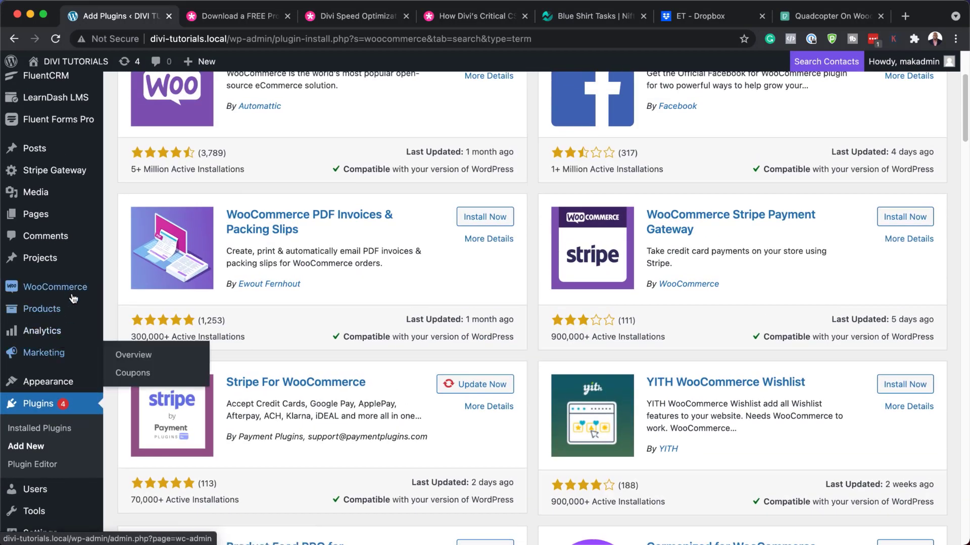
Start a new product titled DRONE with three lorem ipsum description paragraphs.
mouse_move(48, 313)
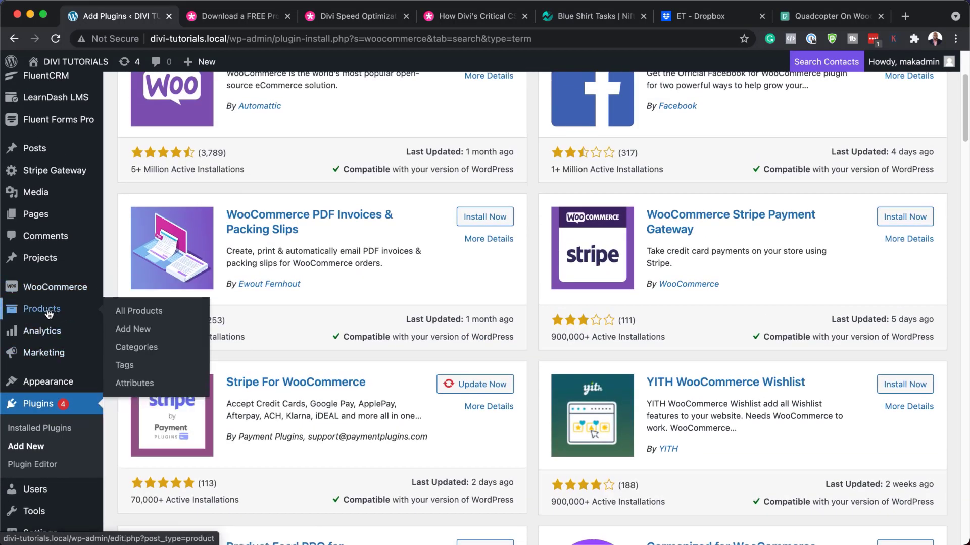
left_click(143, 331)
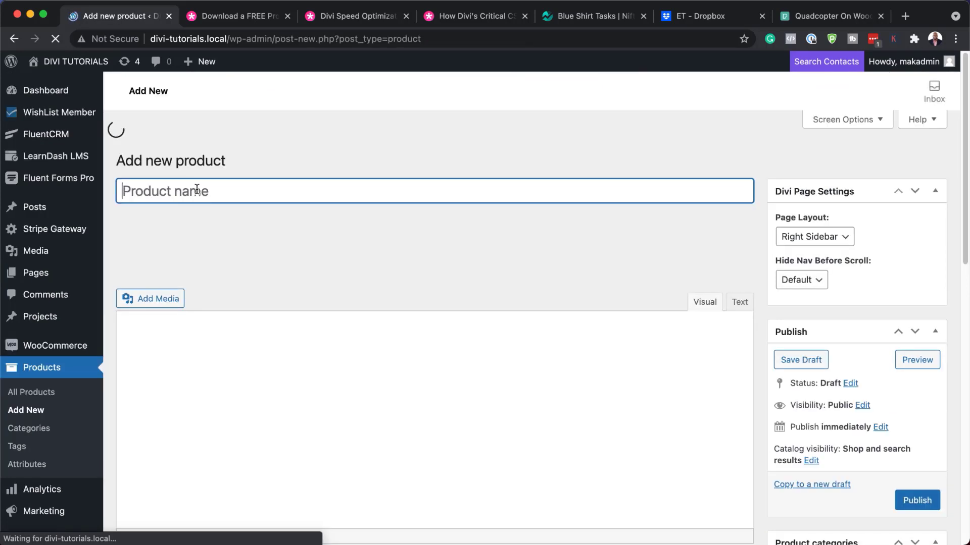
type("D")
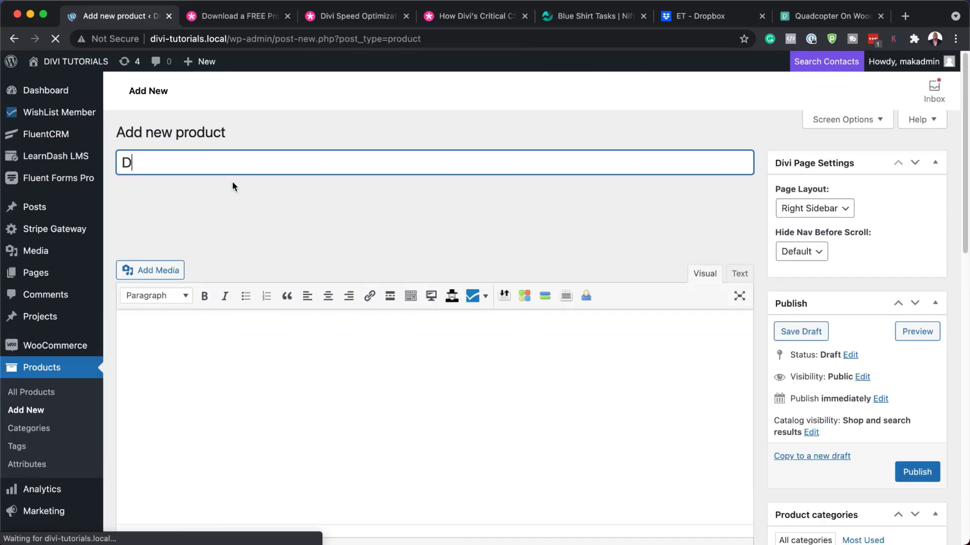
type("RONE")
left_click(172, 341)
type("Lorem ipsum dolor sit amet, consectetuer adipiscing elit. Donec odio. Quisque volutpat mattis eros. Nullam malesuada erat ut turpis. Suspendisse urna nibh, viverra non, semper suscipit, posuere a, pede.  Donec nec justo eget felis facilisis fermentum. Aliquam porttitor mauris sit amet orci. Aenean dignissim pellentesque felis.  Morbi in sem quis dui placerat ornare. Pellentesque odio nisi, euismod in, pharetra a, ultricies in, diam. Sed arcu. Cras consequat.")
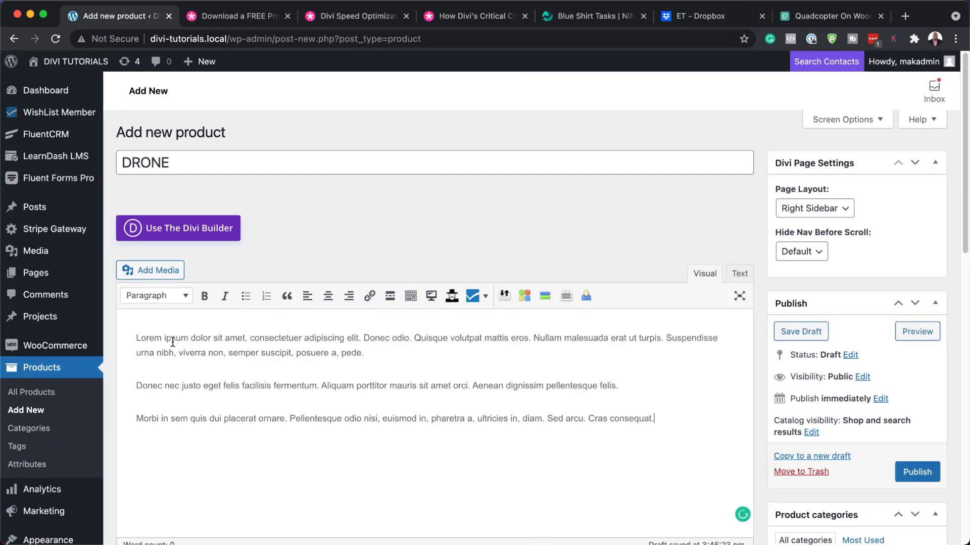
scroll(616, 437, "down", 5)
scroll(456, 426, "up", 1)
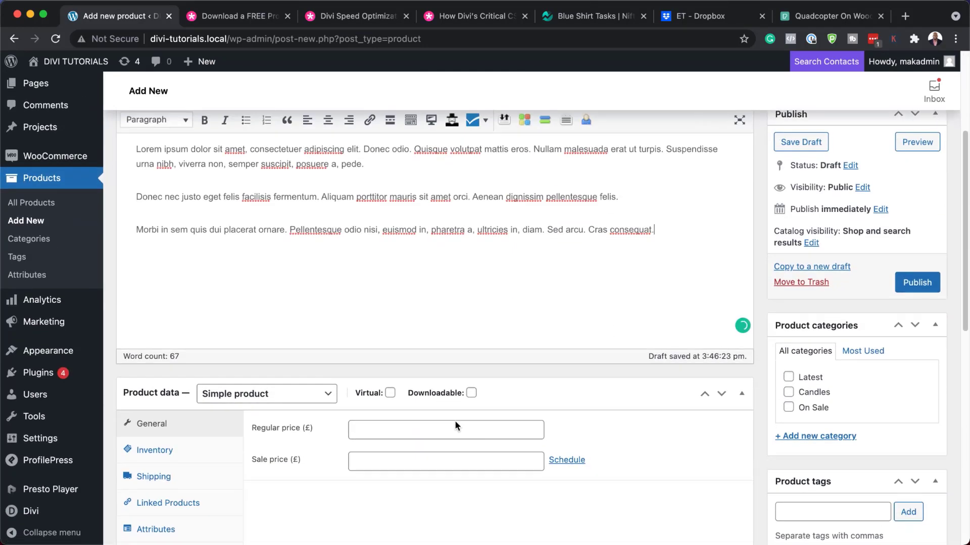
Set the regular price to 899.99, leaving the Latest category unticked.
left_click(450, 427)
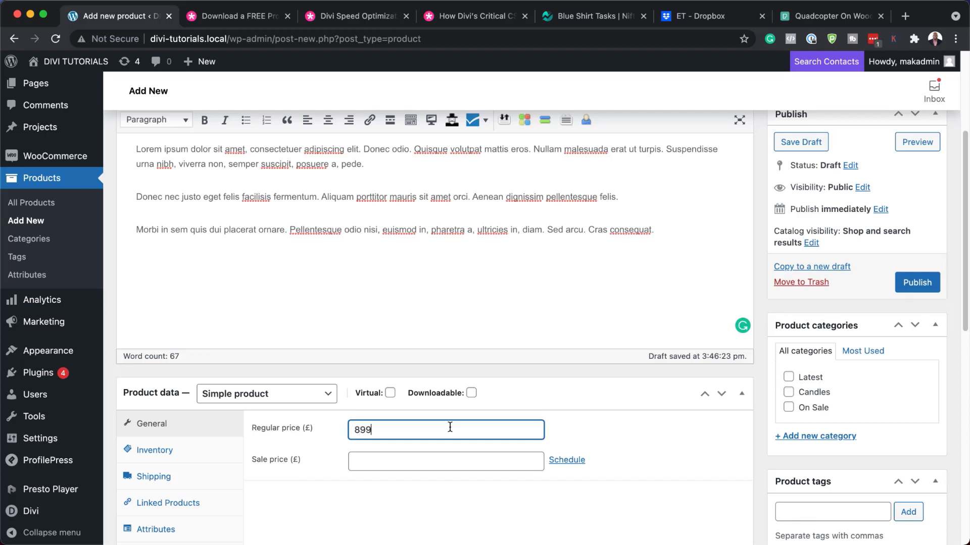
left_click(789, 377)
left_click(788, 378)
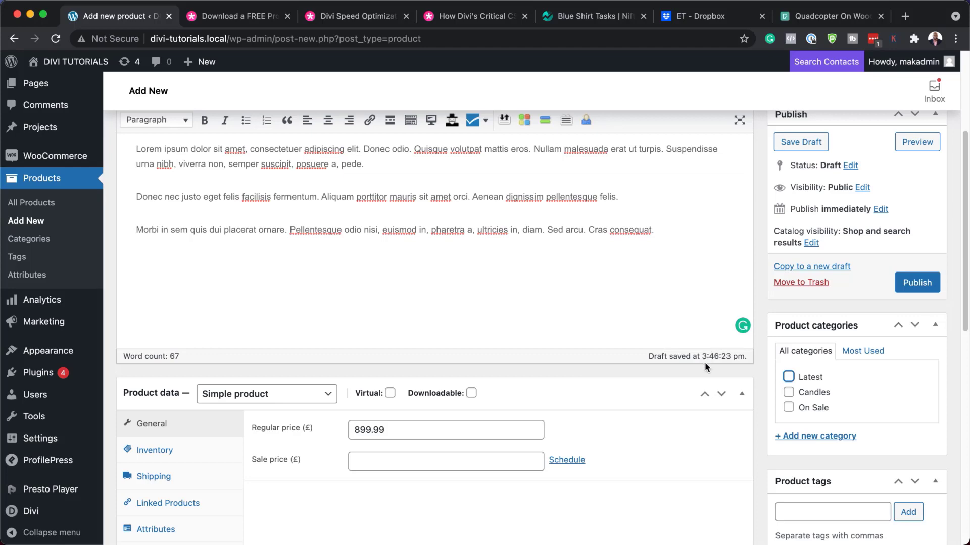
scroll(706, 368, "down", 1)
scroll(706, 368, "down", 15)
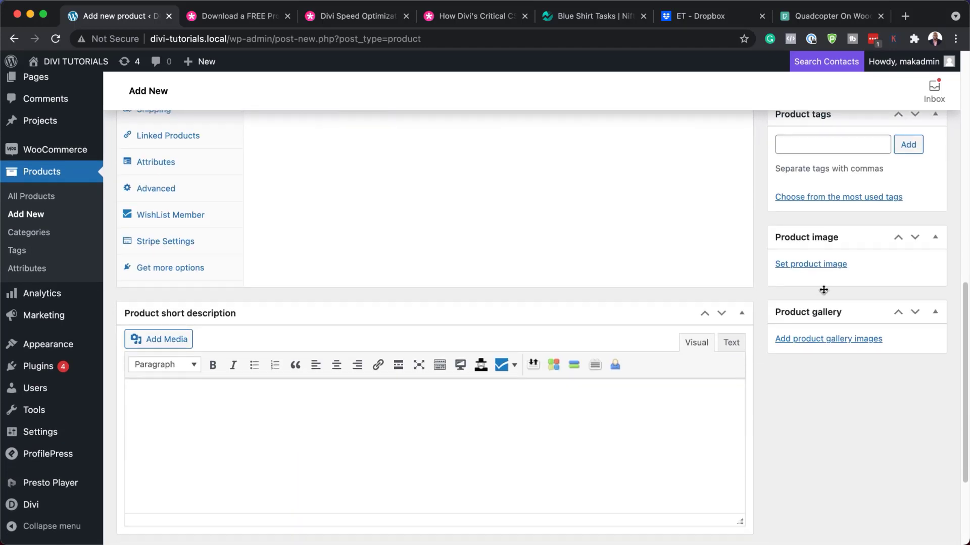
Make the drone photo the product image and publish the DRONE product.
left_click(820, 267)
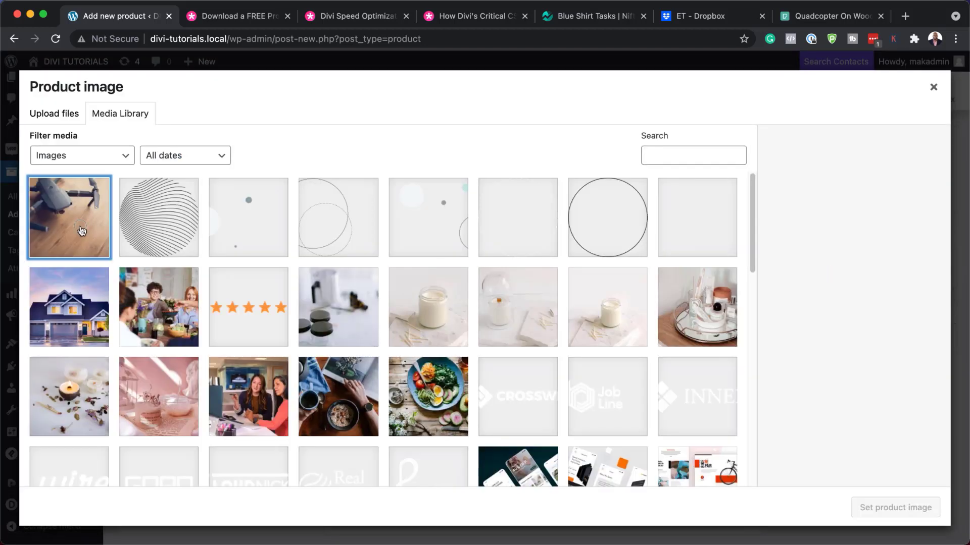
left_click(82, 231)
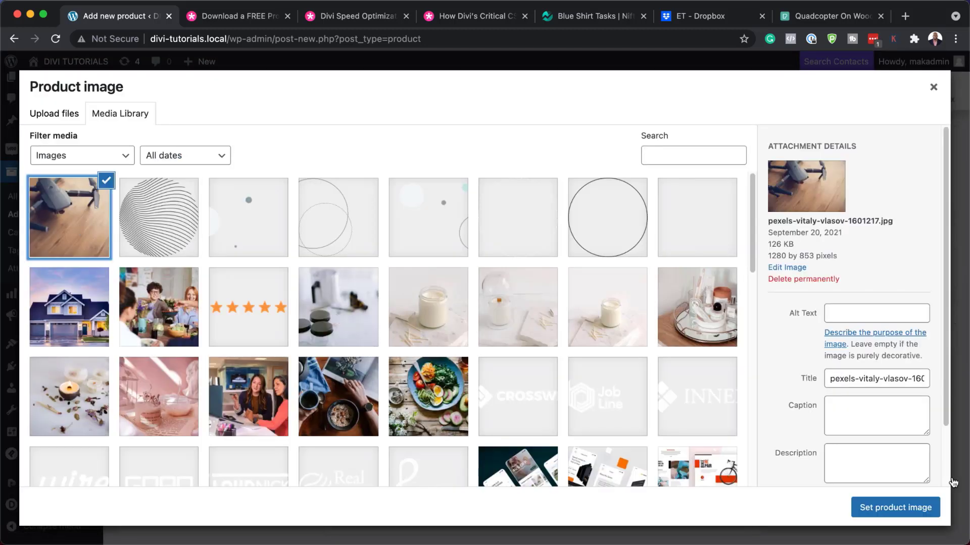
left_click(904, 511)
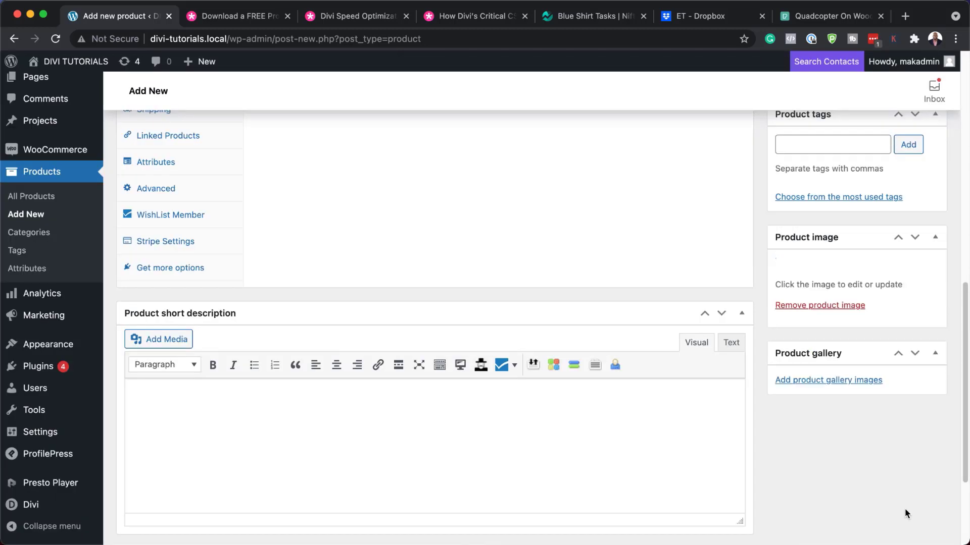
scroll(740, 453, "up", 5)
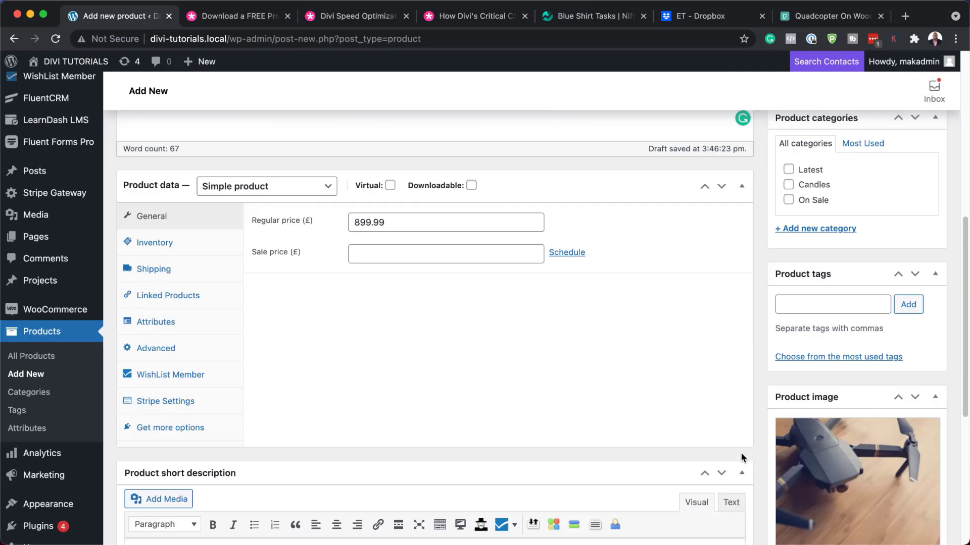
left_click(926, 161)
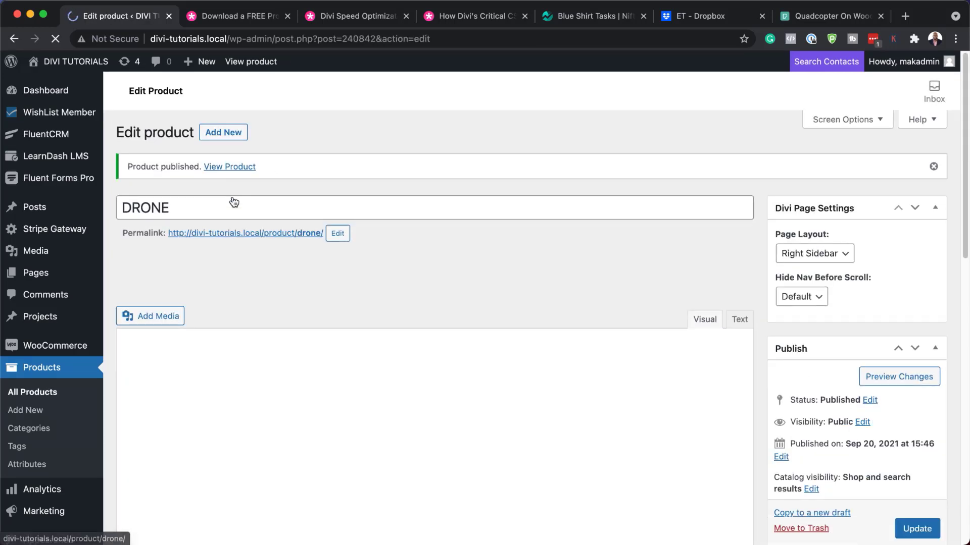
Check the live DRONE product page in a new tab, then return to the Elegant Themes article.
left_click(235, 167, "super")
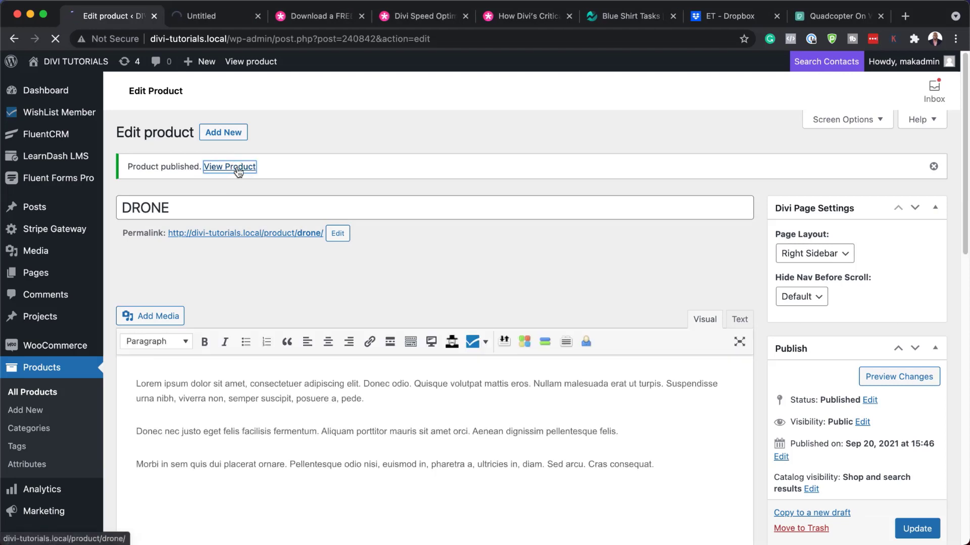
left_click(238, 19)
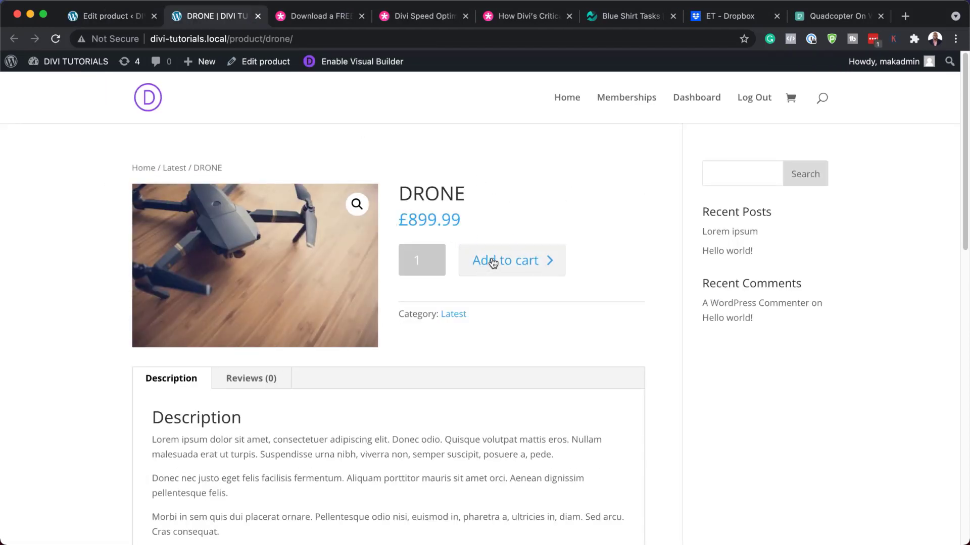
scroll(625, 385, "down", 3)
scroll(625, 387, "down", 2)
scroll(63, 327, "down", 8)
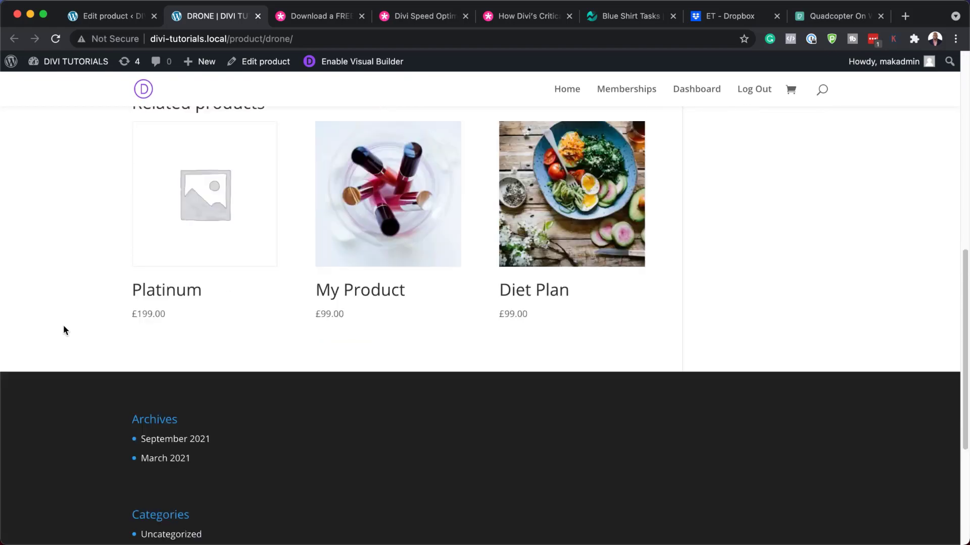
scroll(63, 325, "up", 10)
scroll(64, 330, "up", 3)
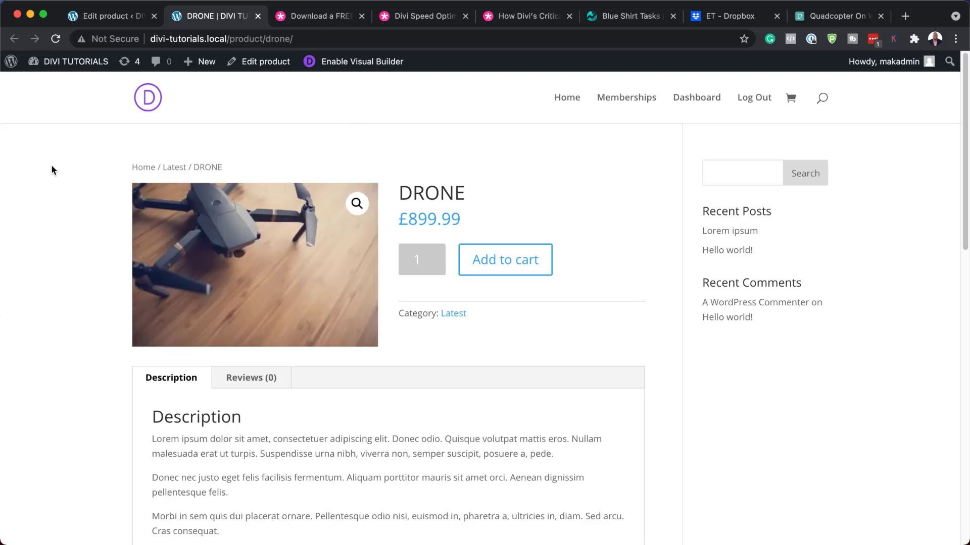
left_click(327, 15)
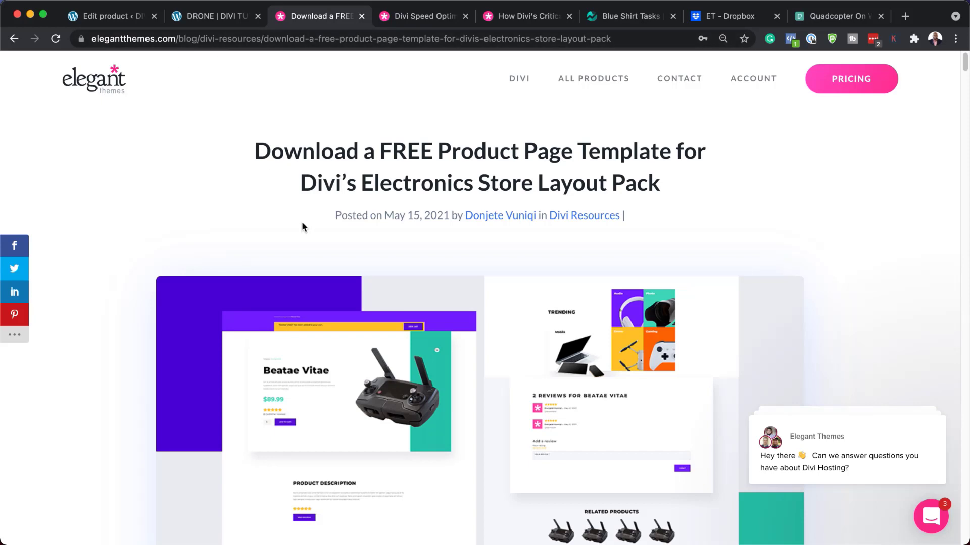
Unlock the free template with an email address and download divi-electronics-shop-product-page-template.zip.
scroll(107, 352, "down", 2)
scroll(107, 347, "down", 8)
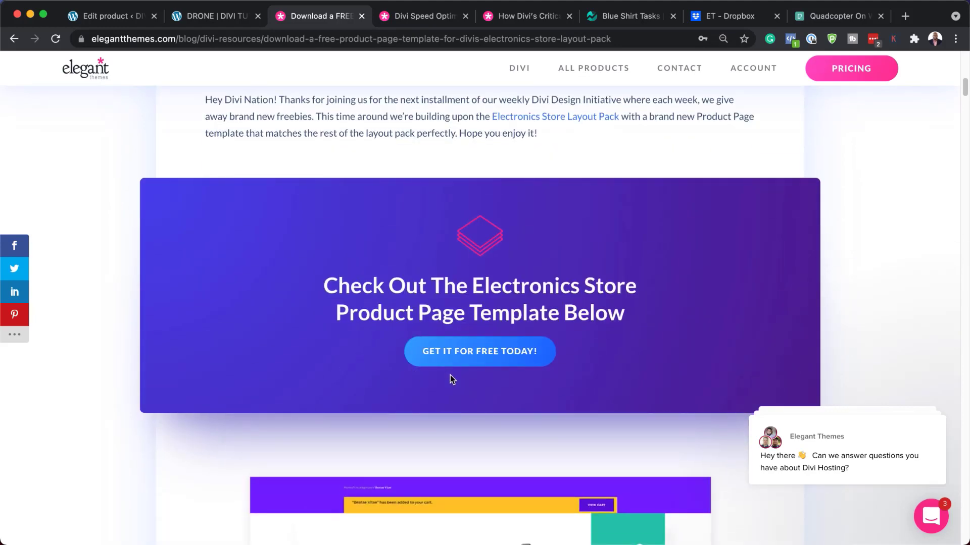
left_click(490, 353)
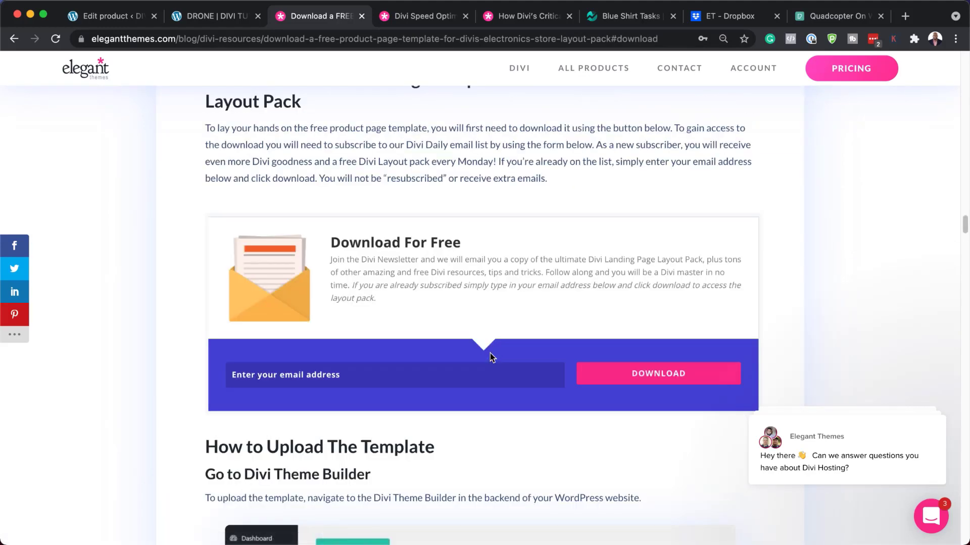
left_click(468, 381)
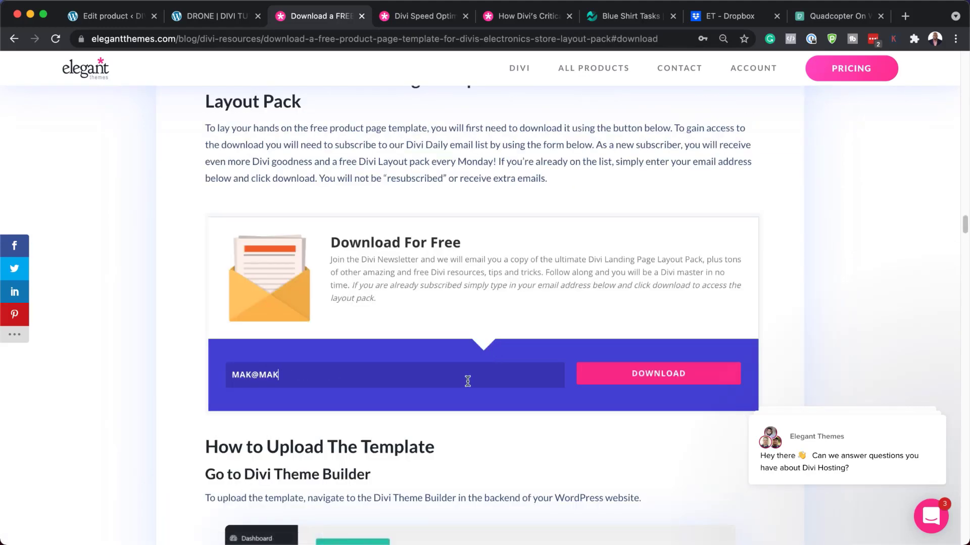
left_click(683, 380)
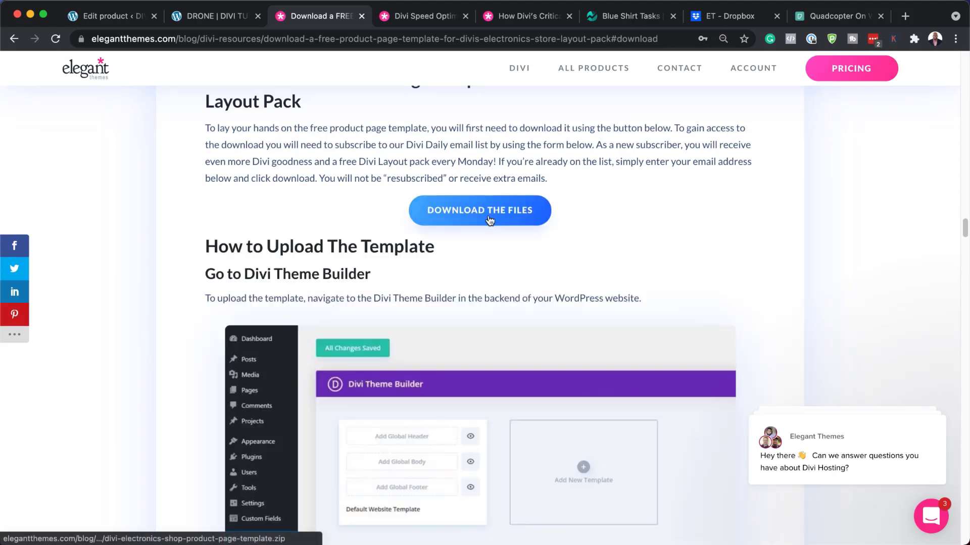
left_click(490, 213)
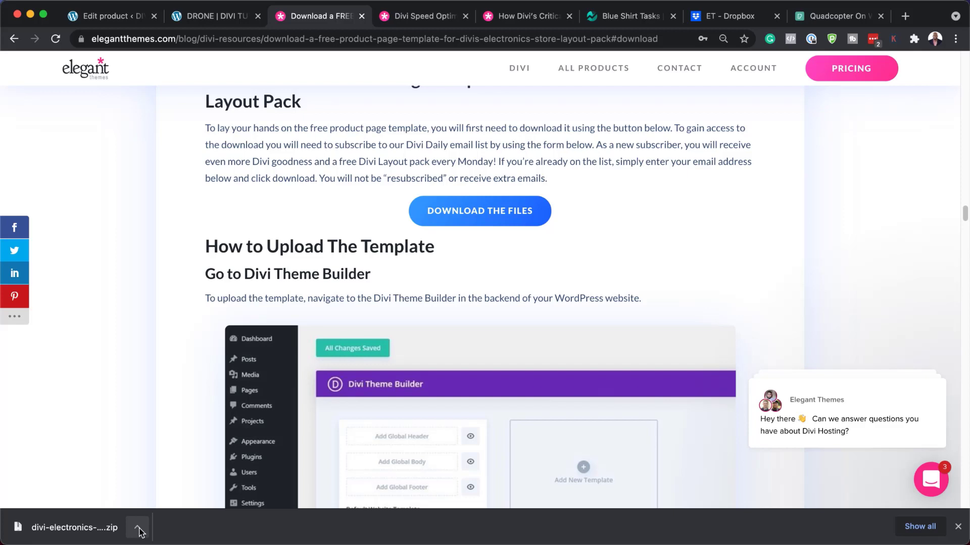
left_click(140, 532)
Extract the zip in Downloads, open the folder holding the template .json, then hide Finder.
left_click(162, 513)
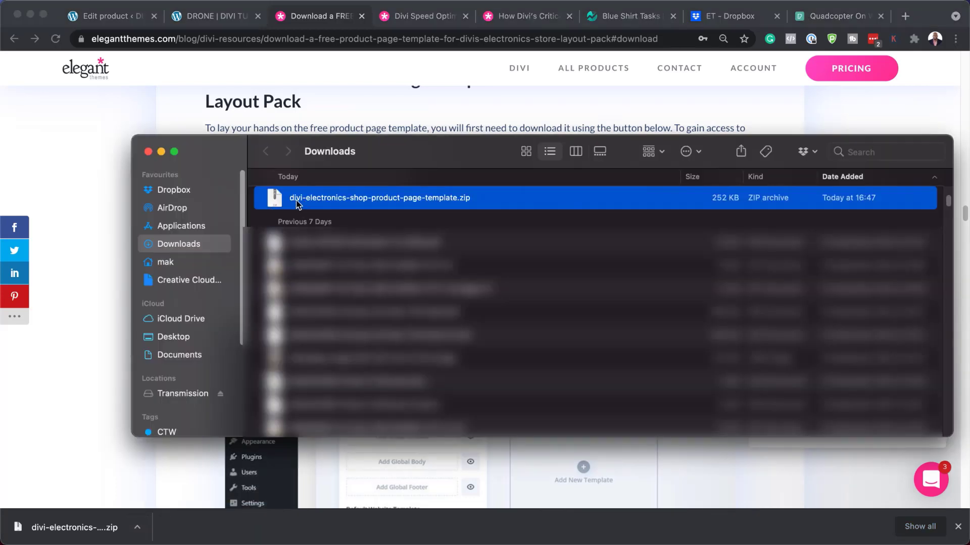
double_click(274, 201)
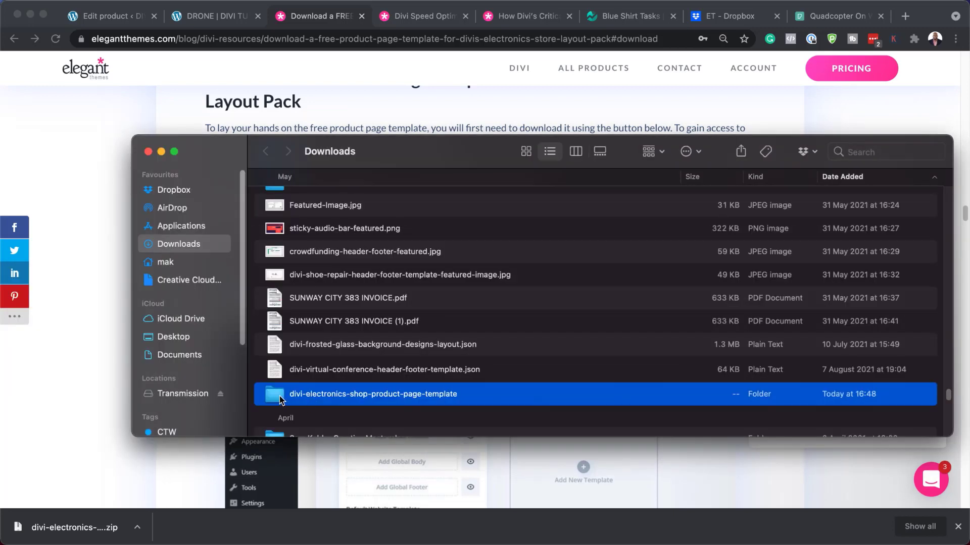
double_click(279, 397)
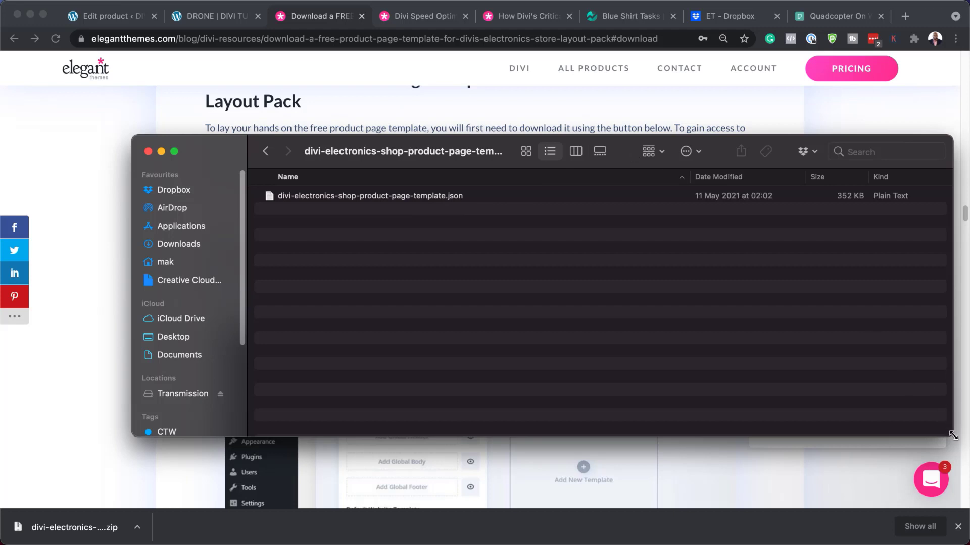
left_click_drag(952, 437, 720, 464)
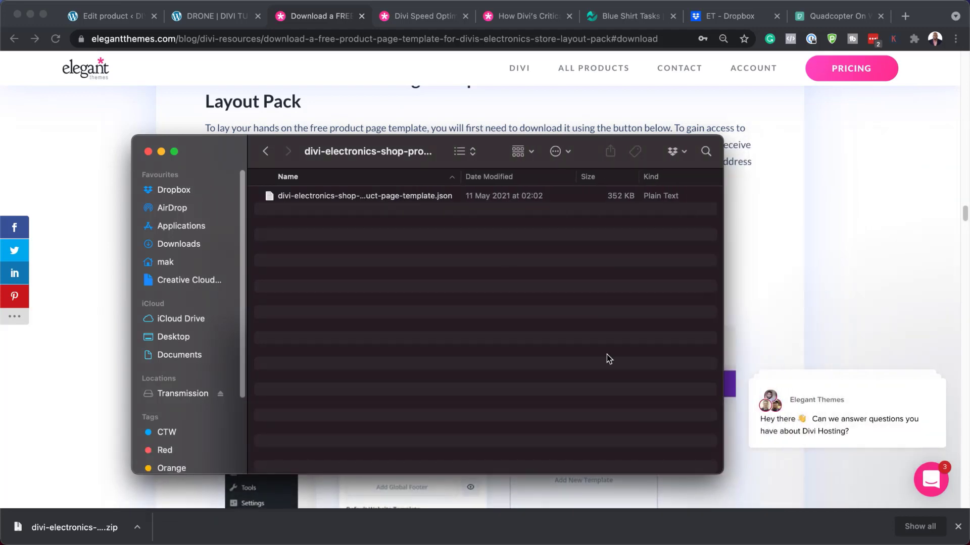
left_click_drag(401, 152, 347, 158)
key("super+w")
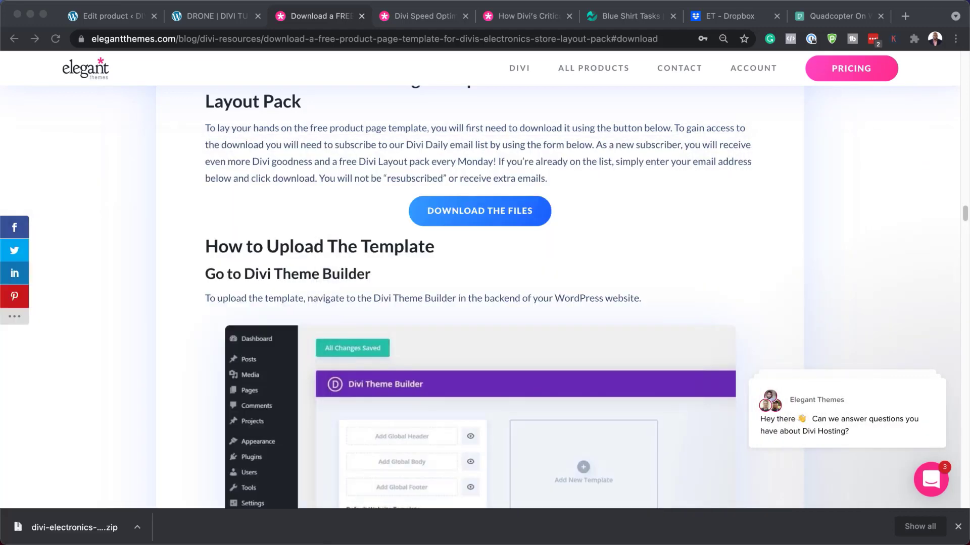
Go from the DRONE edit page to the Divi Theme Builder.
left_click(958, 528)
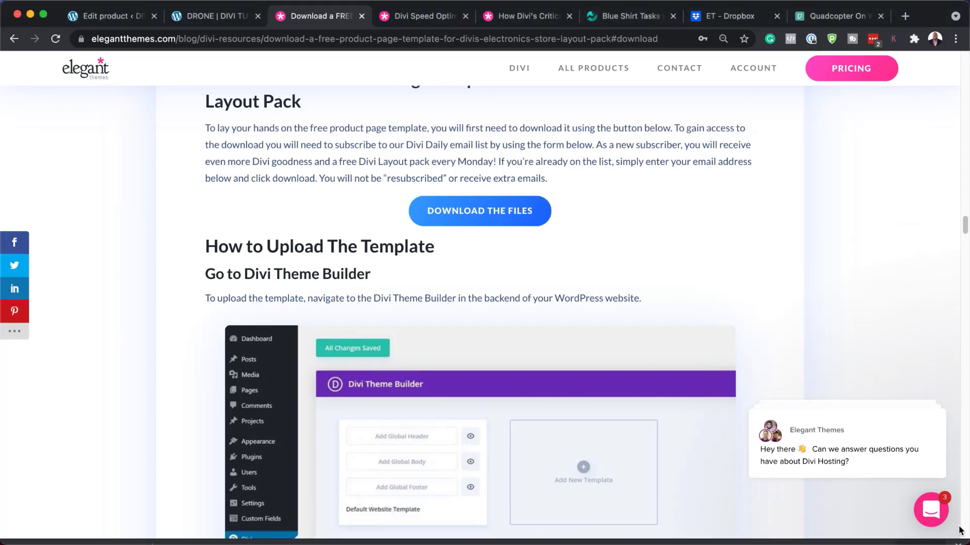
left_click(121, 19)
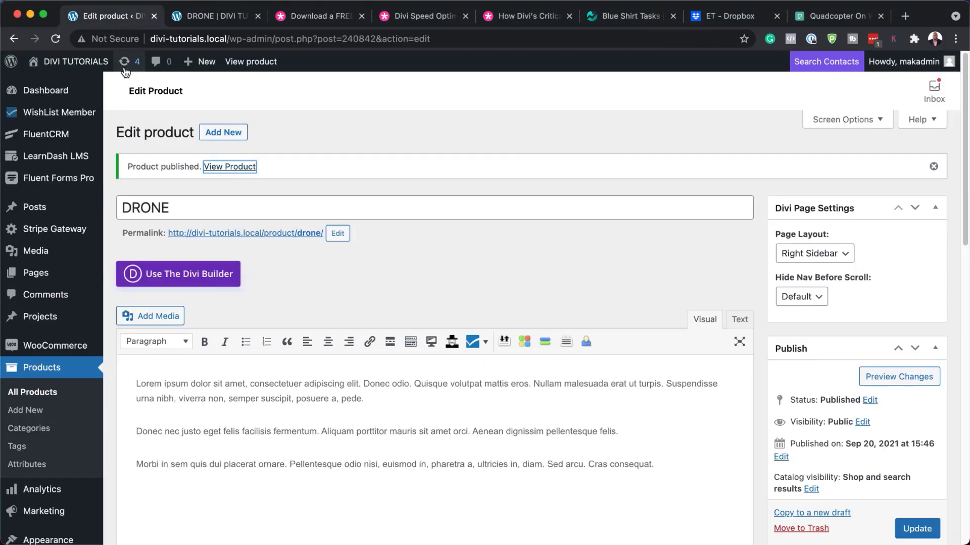
scroll(56, 313, "down", 5)
mouse_move(39, 507)
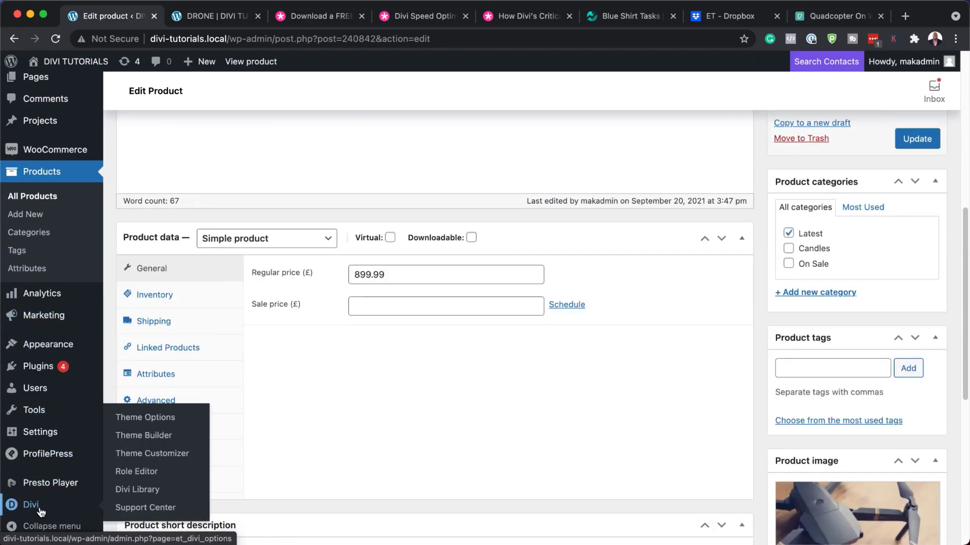
left_click(167, 441)
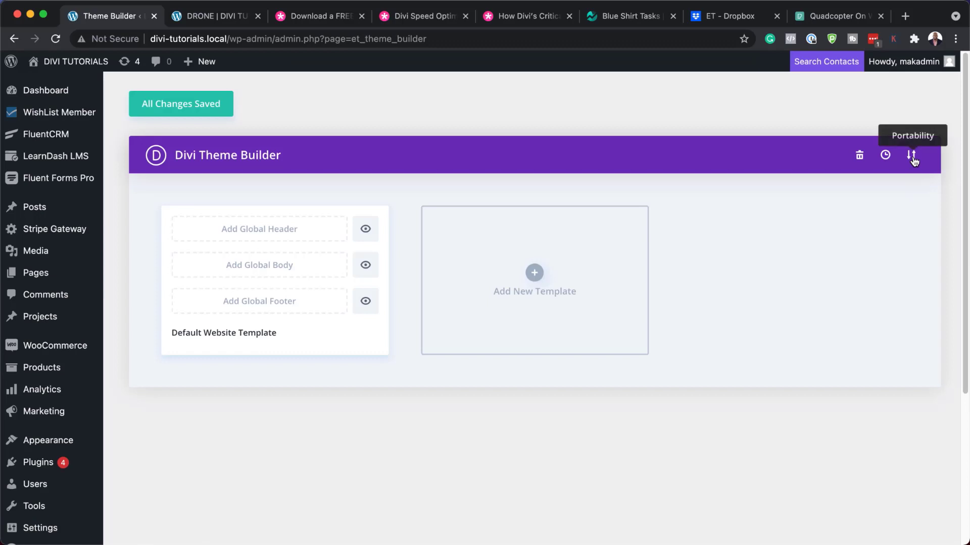
Import divi-electronics-shop-product-page-template.json through Portability's Import option.
left_click(912, 156)
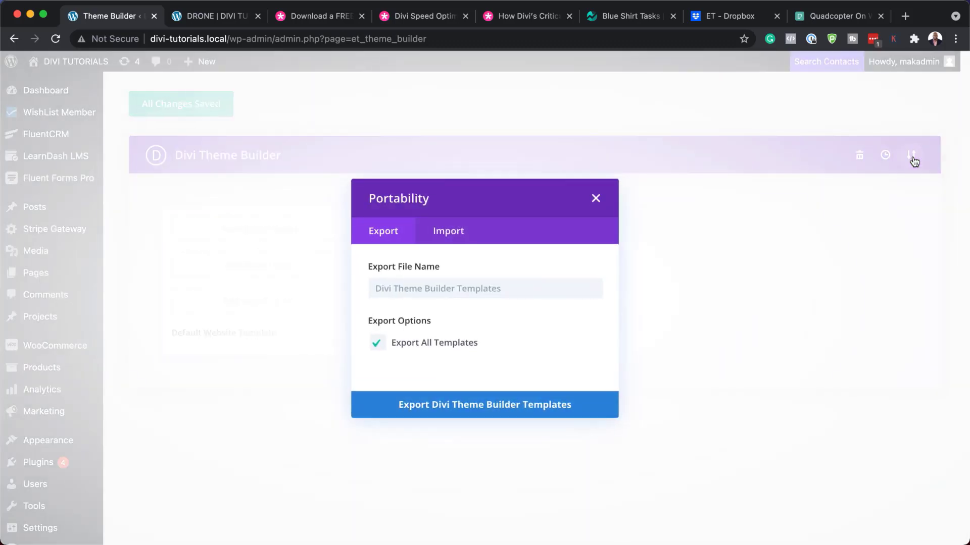
left_click(443, 231)
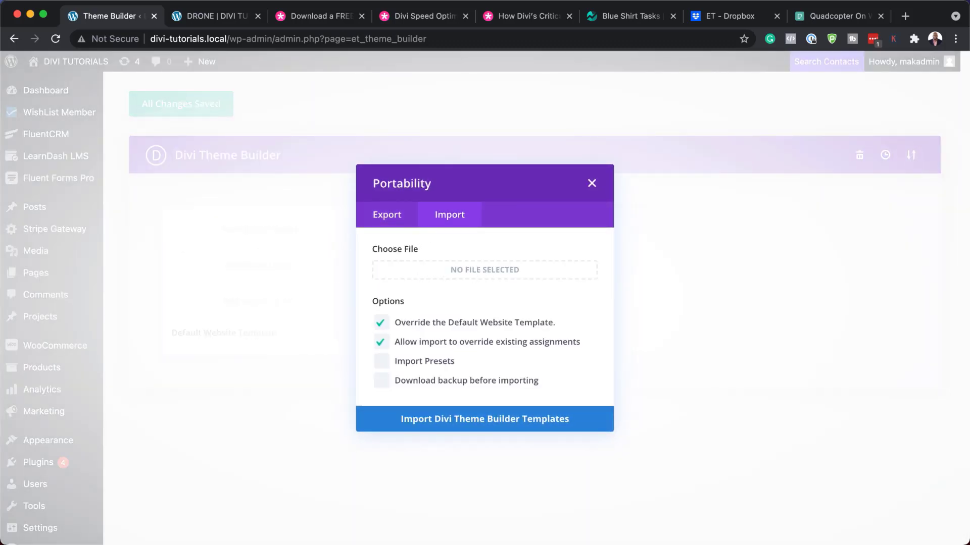
left_click(485, 270)
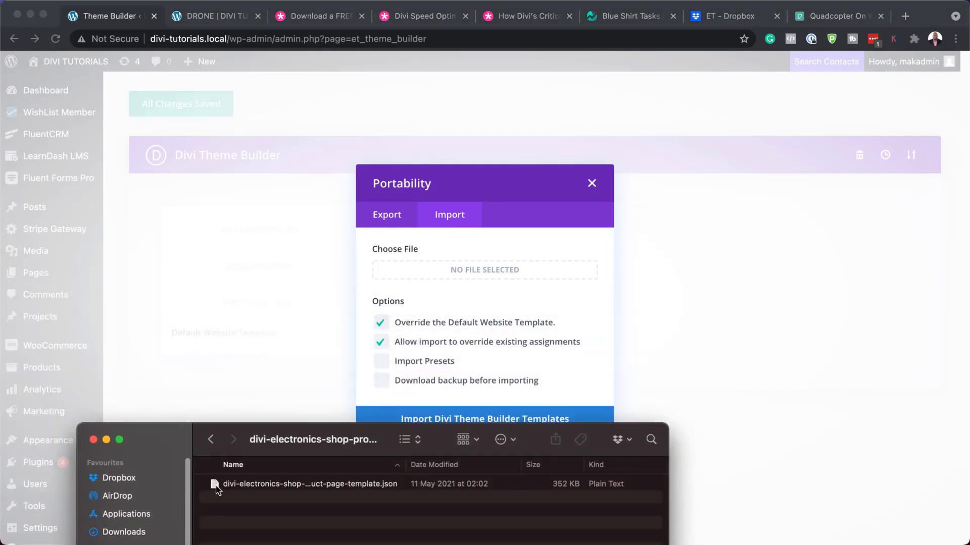
left_click_drag(217, 485, 451, 271)
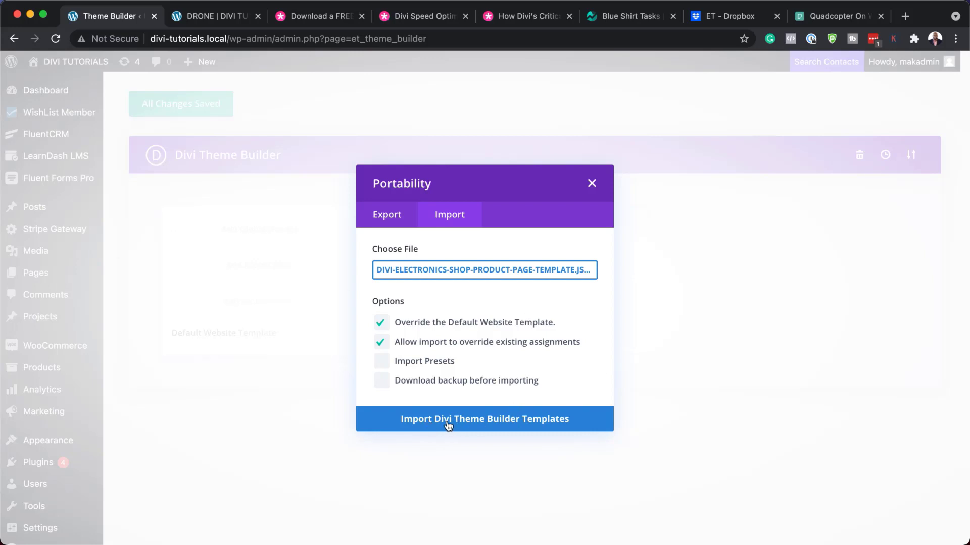
left_click(482, 423)
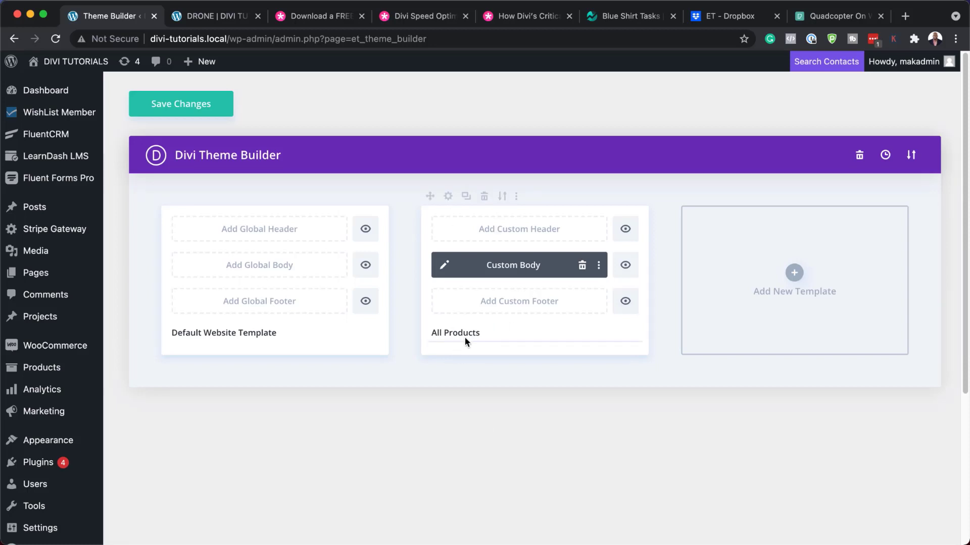
Save the Theme Builder changes and reload the DRONE page to see the electronics template.
left_click(232, 18)
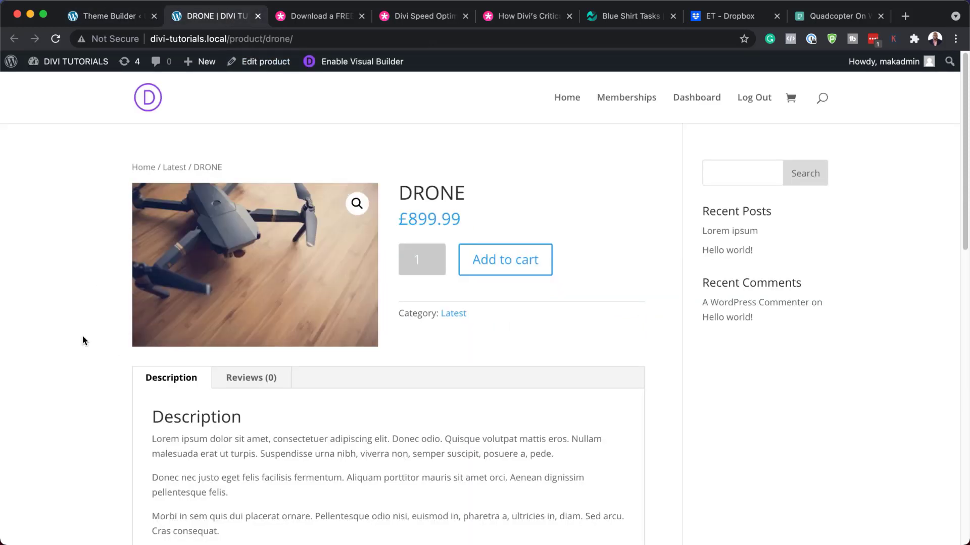
left_click(110, 18)
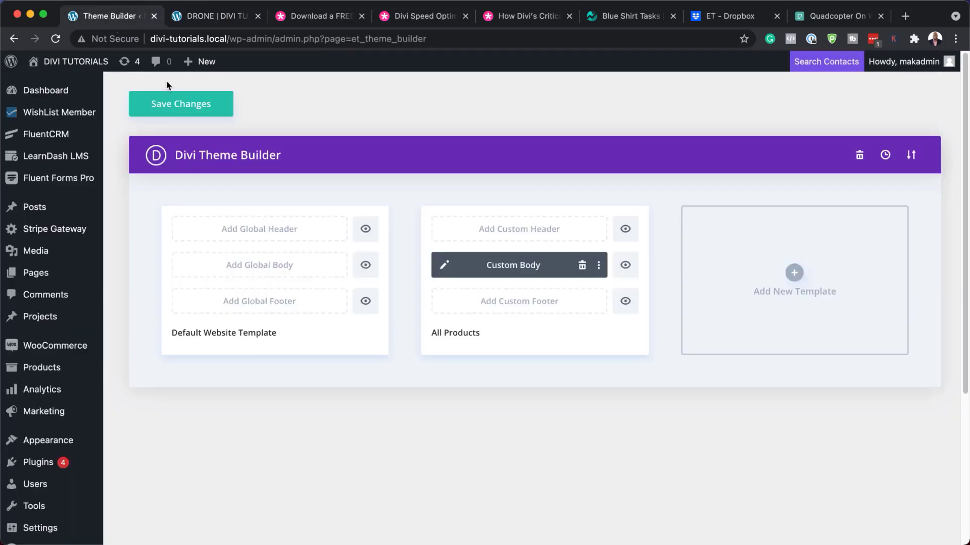
left_click(183, 113)
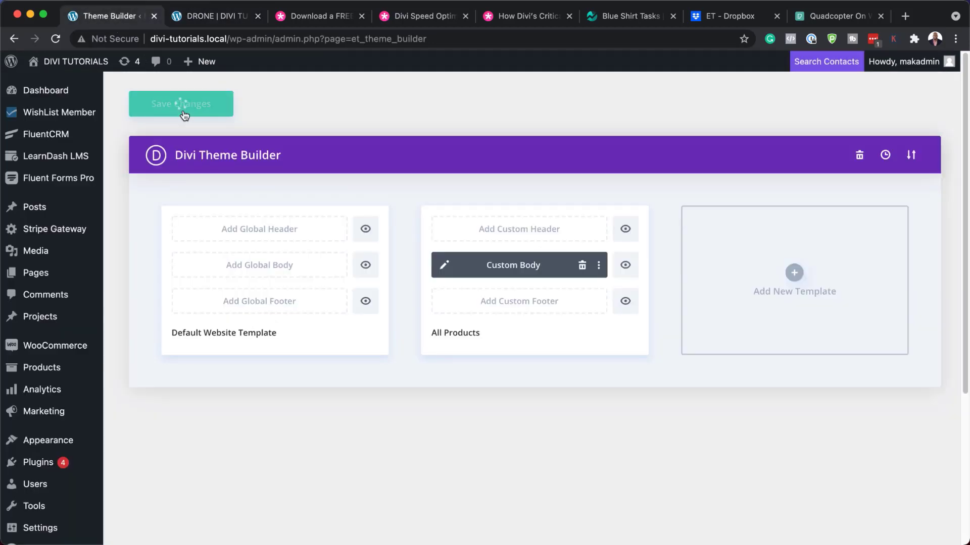
left_click(214, 16)
left_click(55, 39)
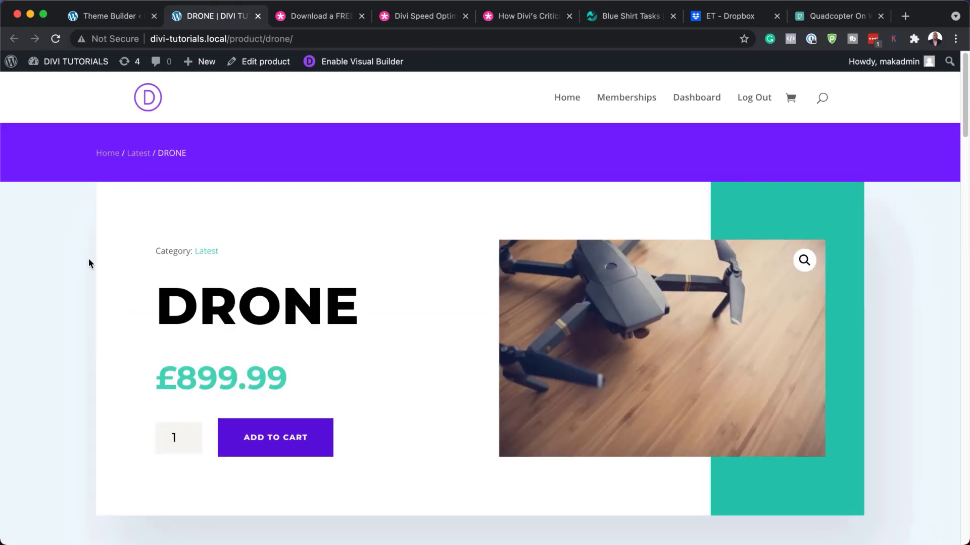
Review the DRONE page's Latest category, £899.99 price and Add to Cart button, then return to the Theme Builder.
scroll(89, 262, "down", 2)
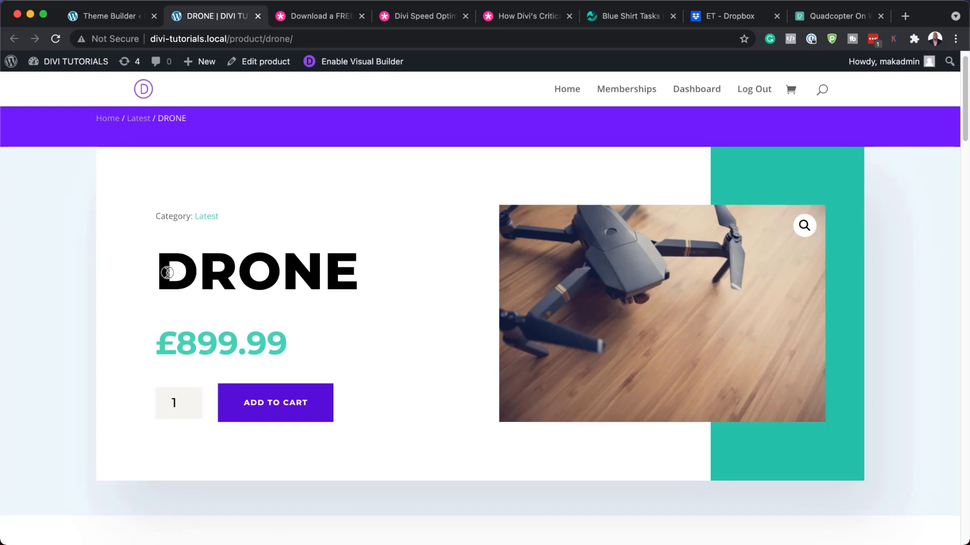
left_click_drag(168, 273, 372, 271)
left_click(81, 283)
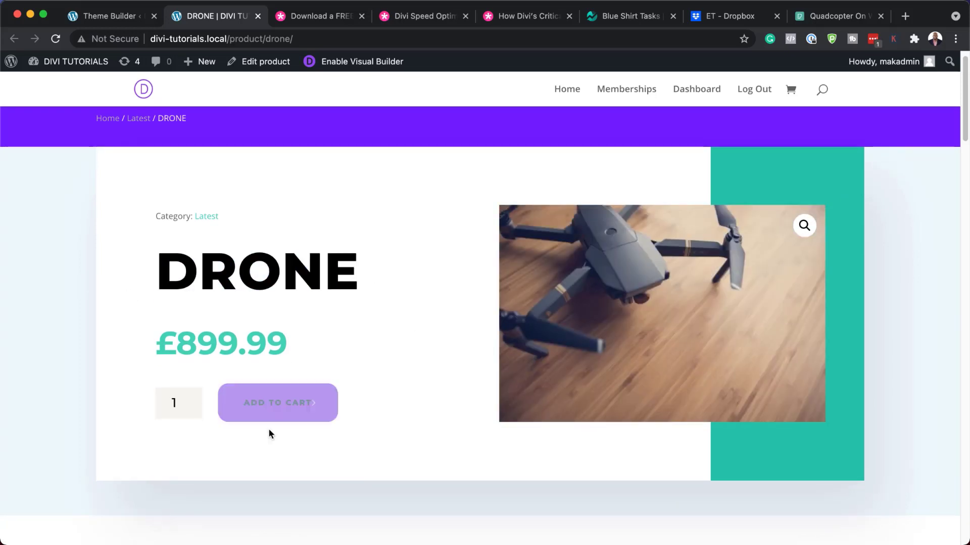
scroll(435, 381, "down", 6)
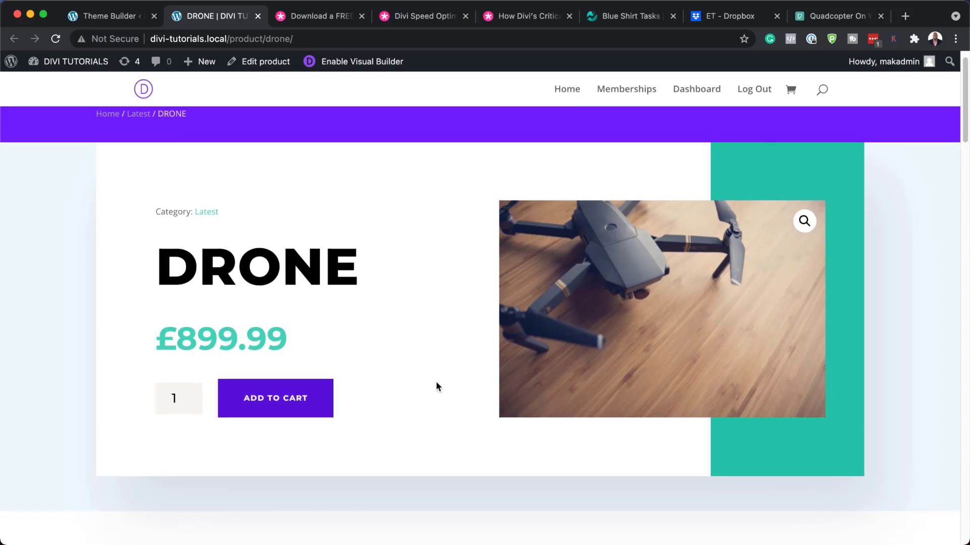
scroll(436, 386, "down", 2)
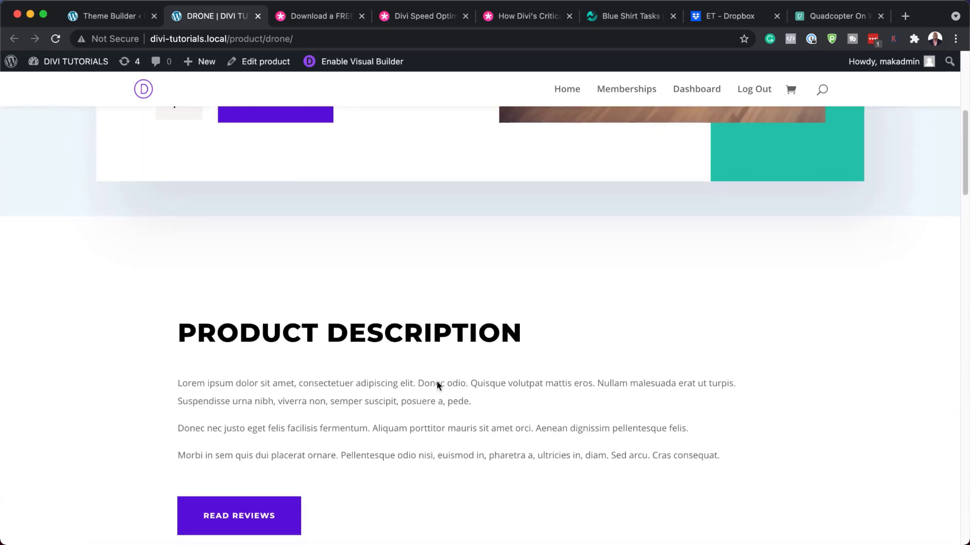
scroll(429, 454, "down", 3)
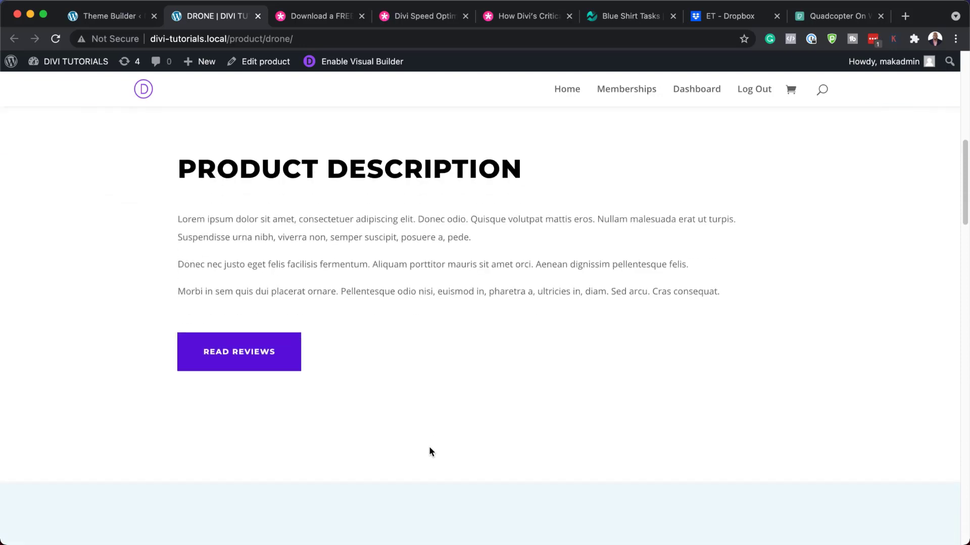
scroll(417, 399, "down", 7)
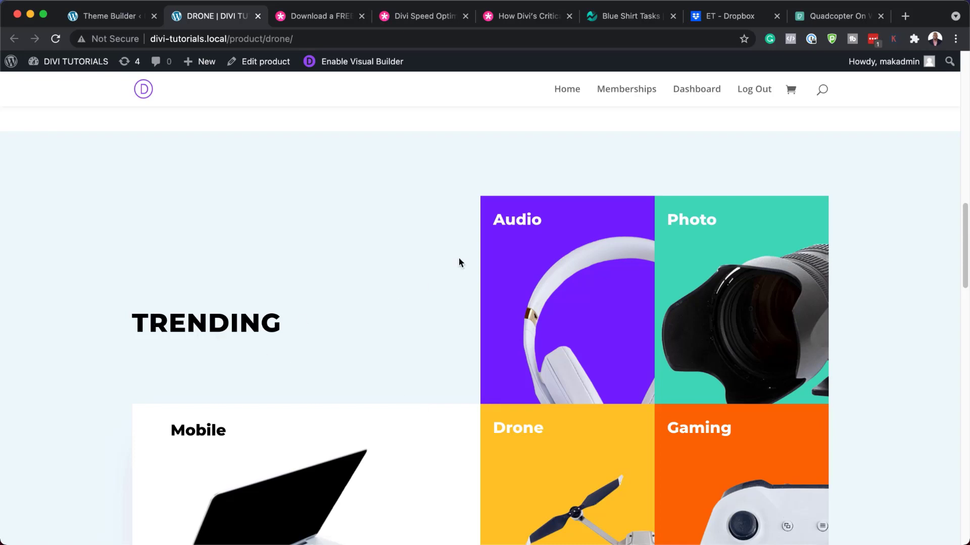
scroll(442, 379, "down", 3)
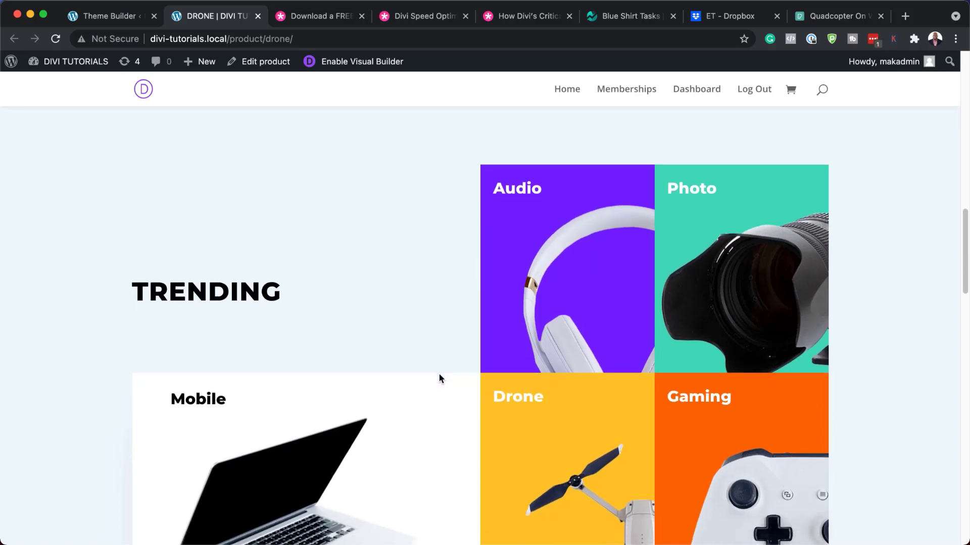
scroll(392, 364, "up", 1)
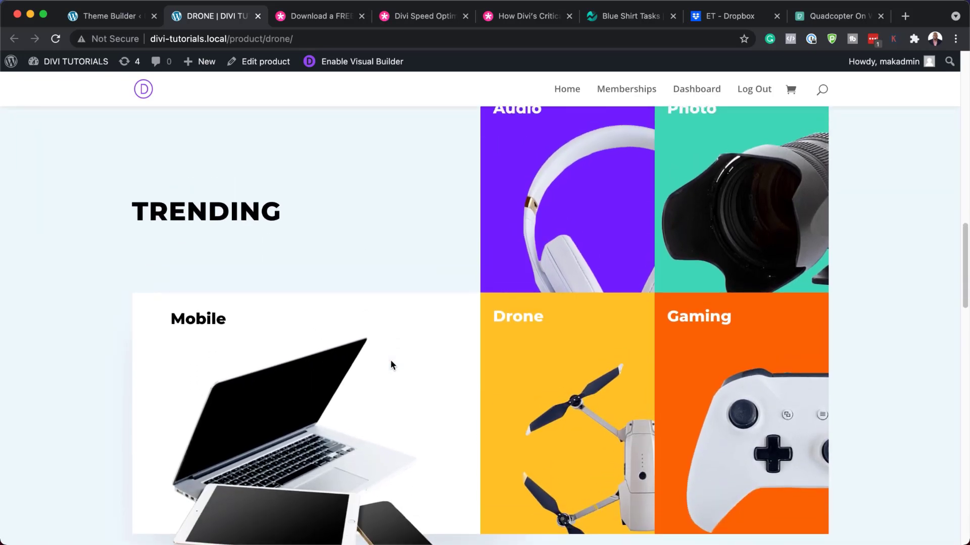
scroll(391, 441, "down", 7)
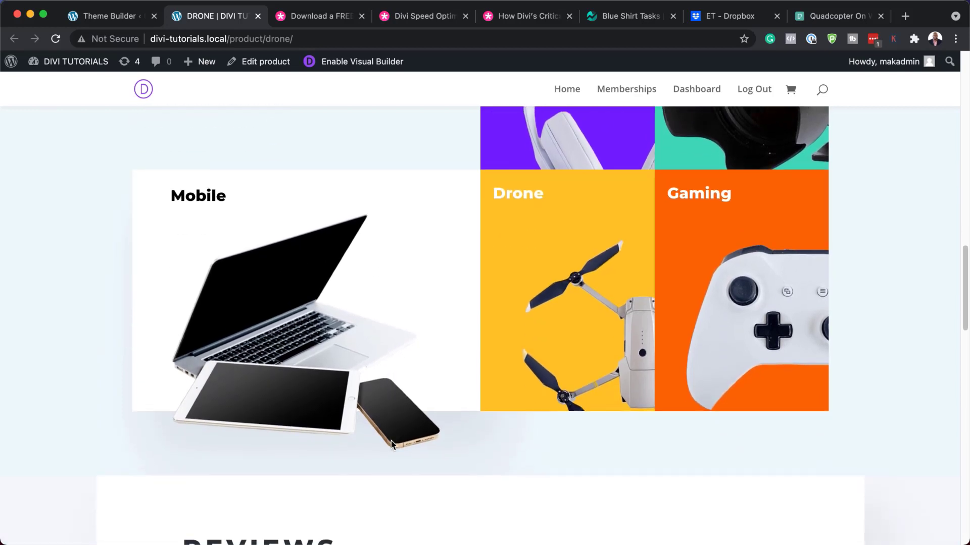
scroll(392, 445, "down", 3)
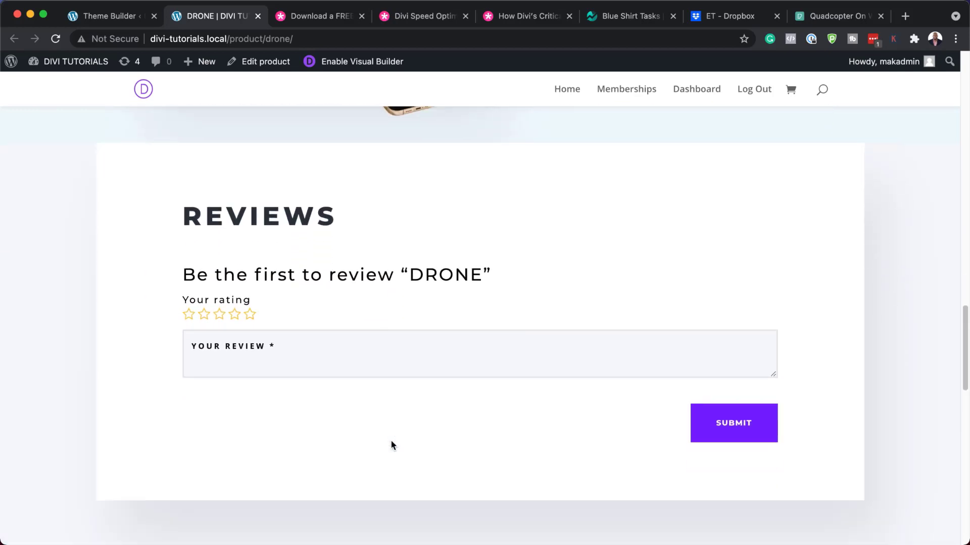
scroll(380, 434, "down", 7)
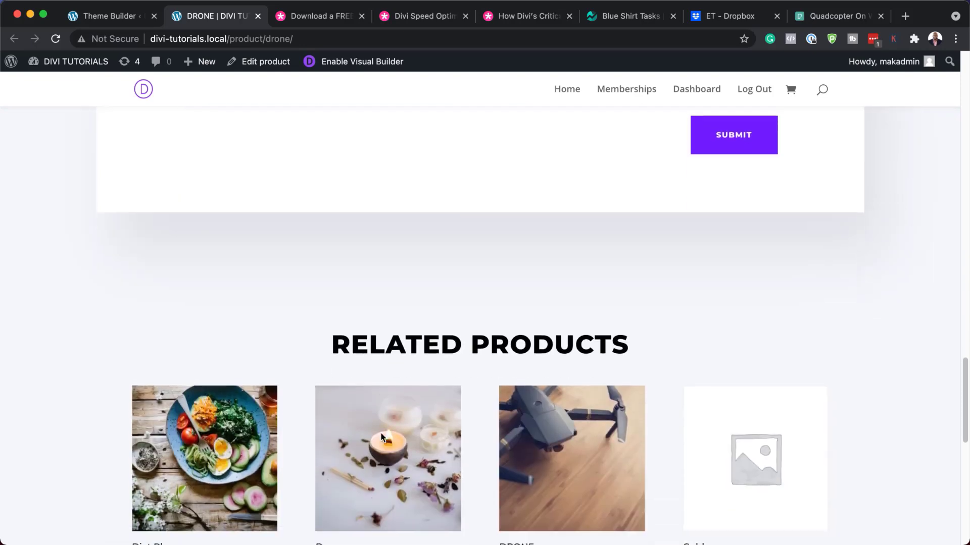
scroll(380, 435, "down", 1)
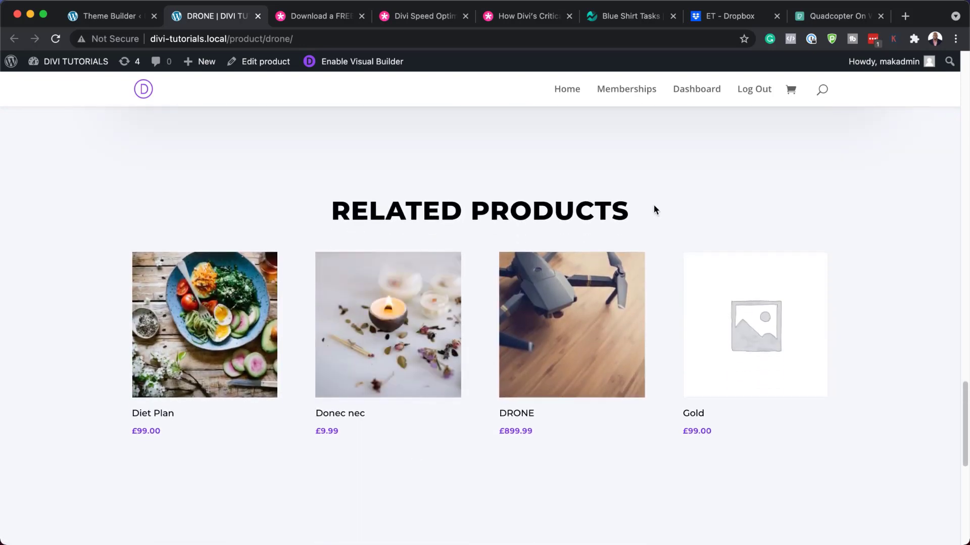
scroll(304, 467, "down", 2)
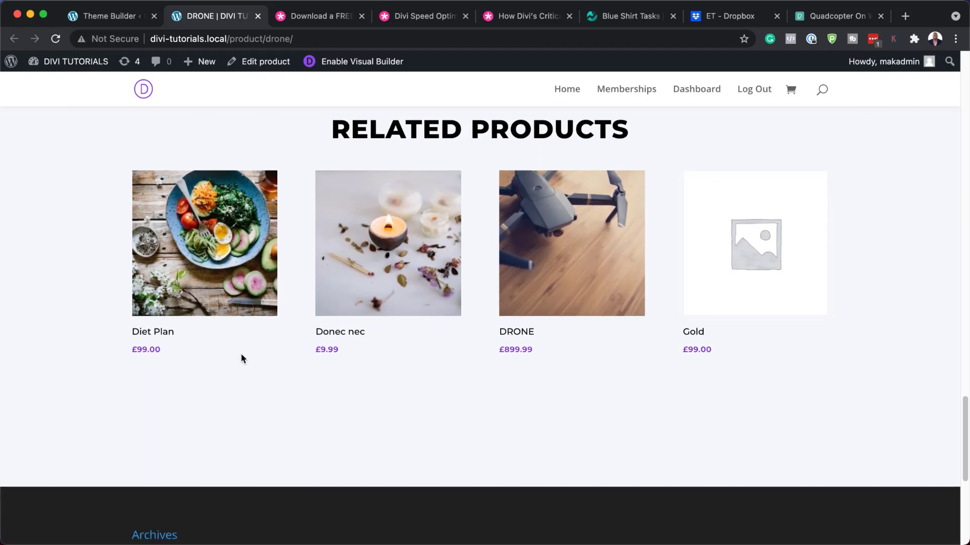
scroll(517, 487, "up", 3)
scroll(520, 488, "up", 15)
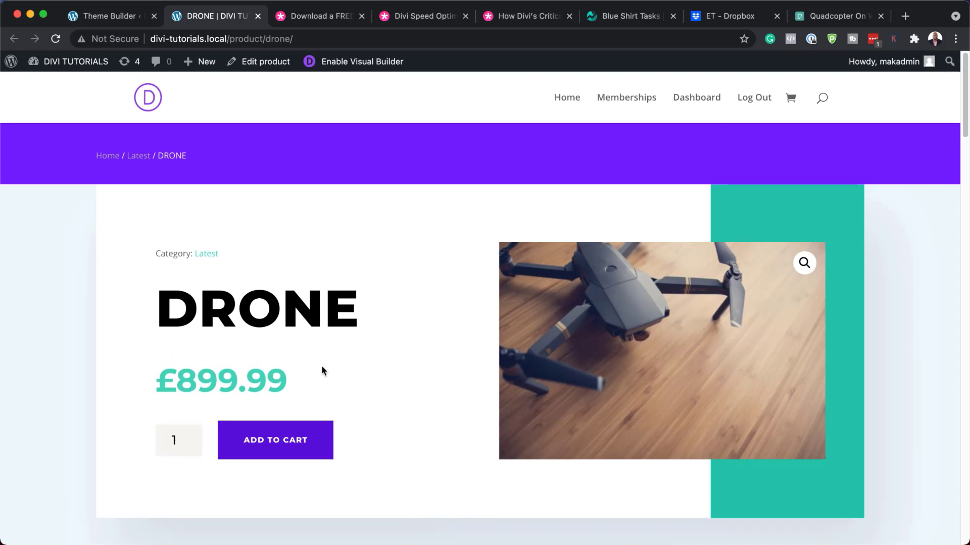
left_click(112, 17)
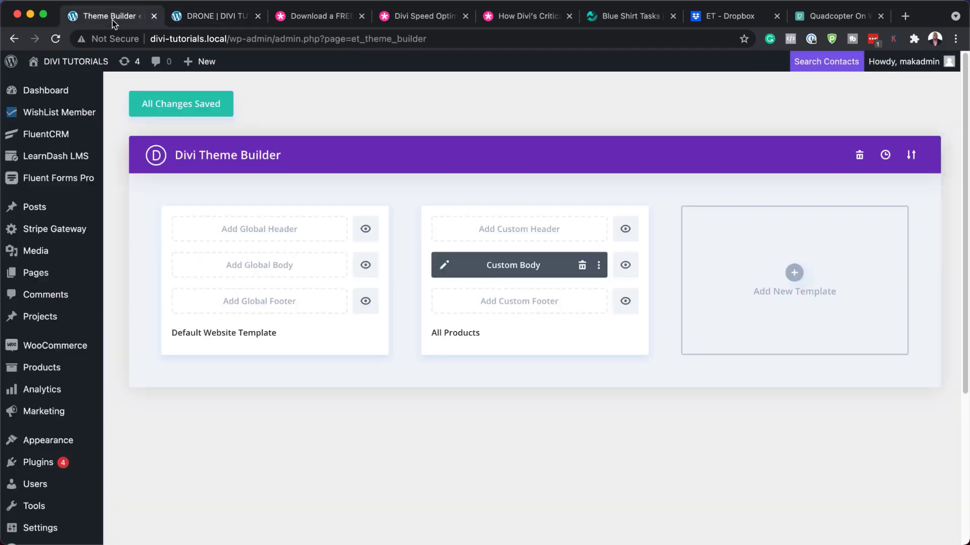
Open the Custom Body layout and try brown #a35700 and #361f07 top-section backgrounds, then discard them.
left_click(446, 268)
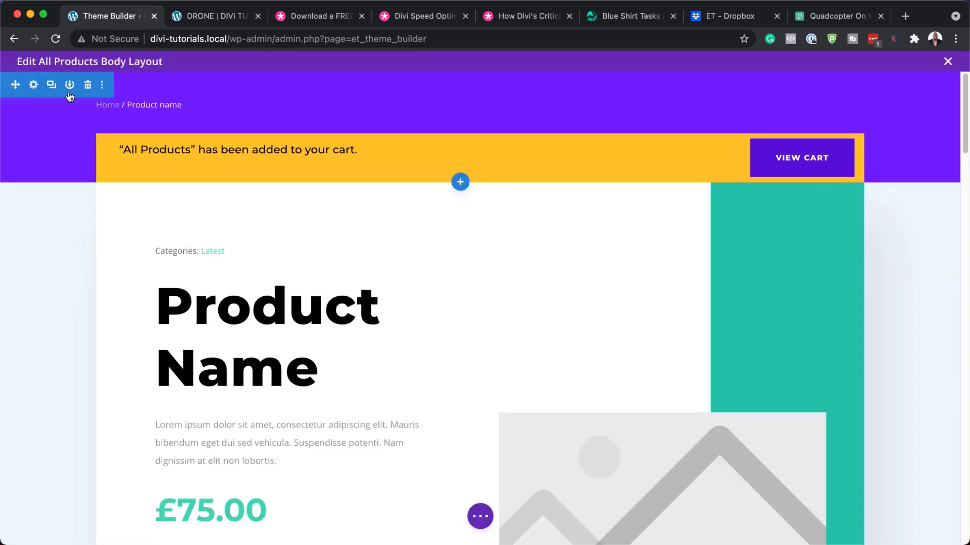
left_click(34, 86)
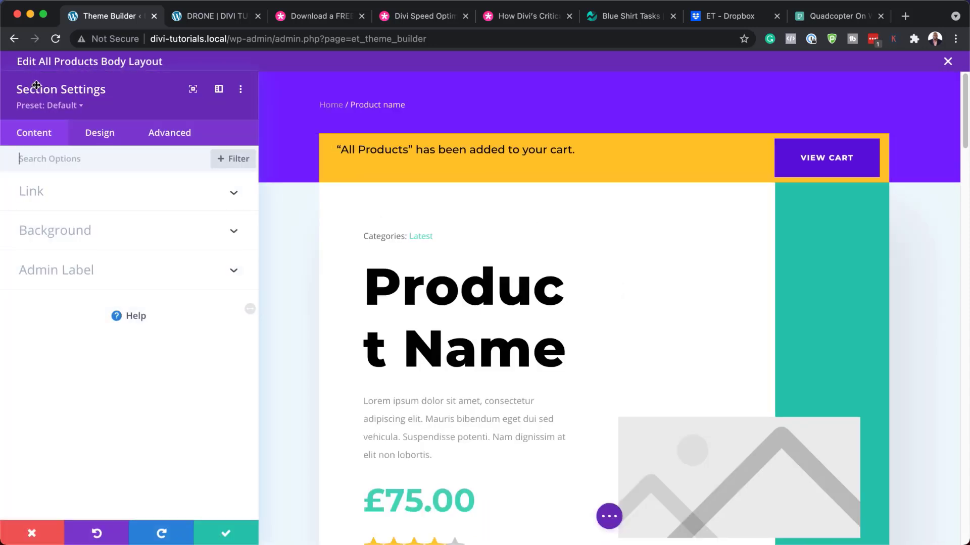
left_click(92, 231)
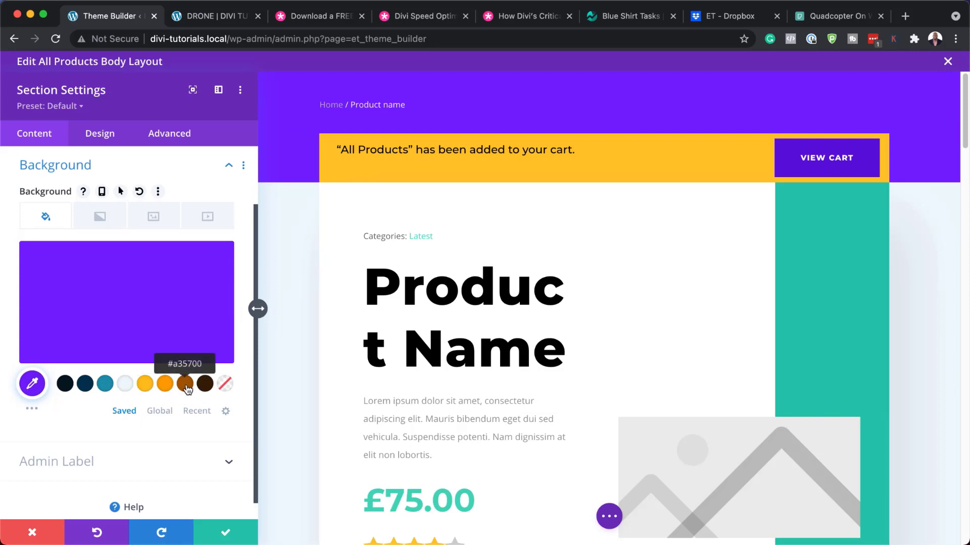
left_click(186, 386)
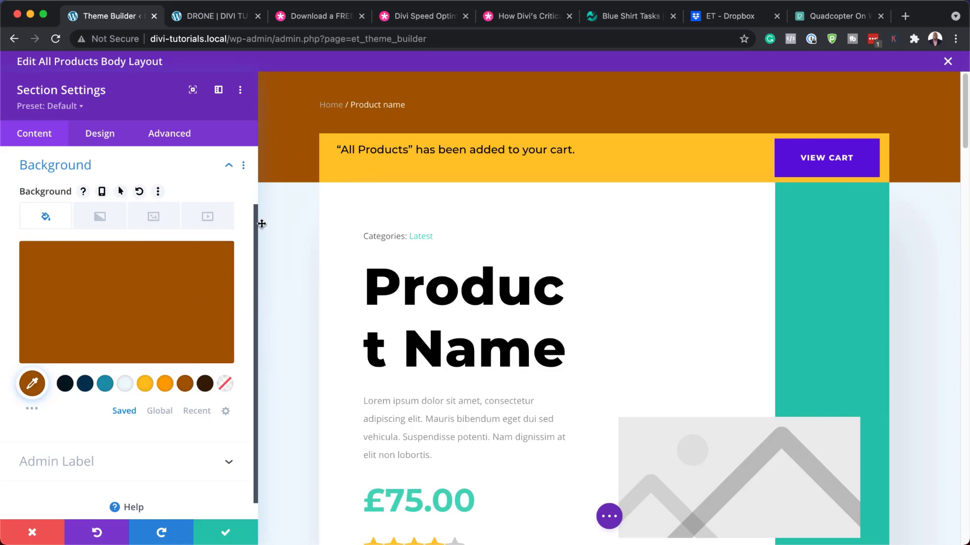
left_click(207, 388)
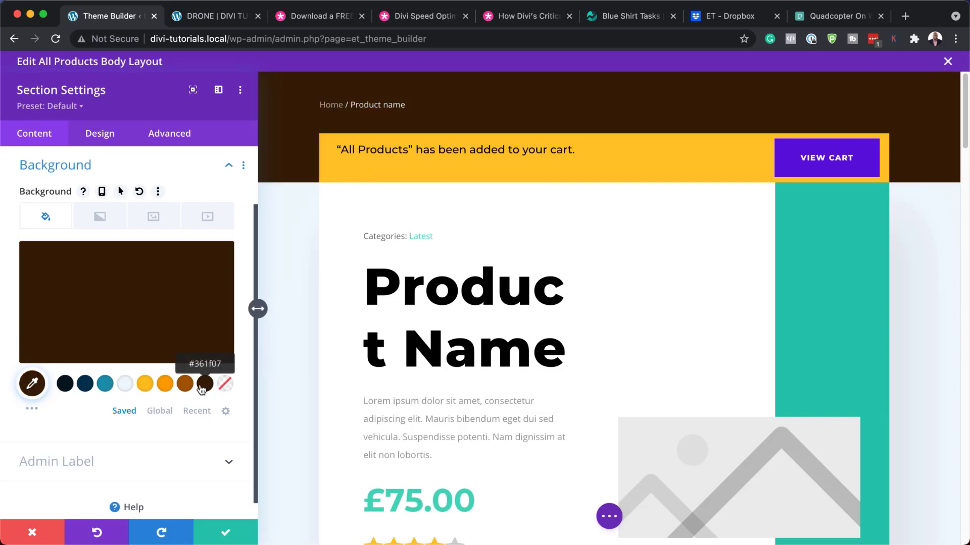
left_click(186, 386)
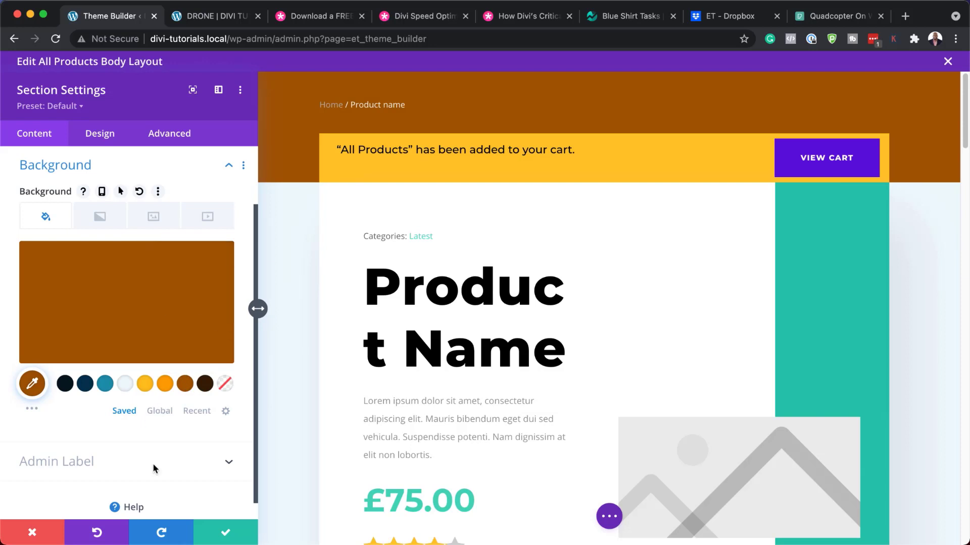
left_click(41, 534)
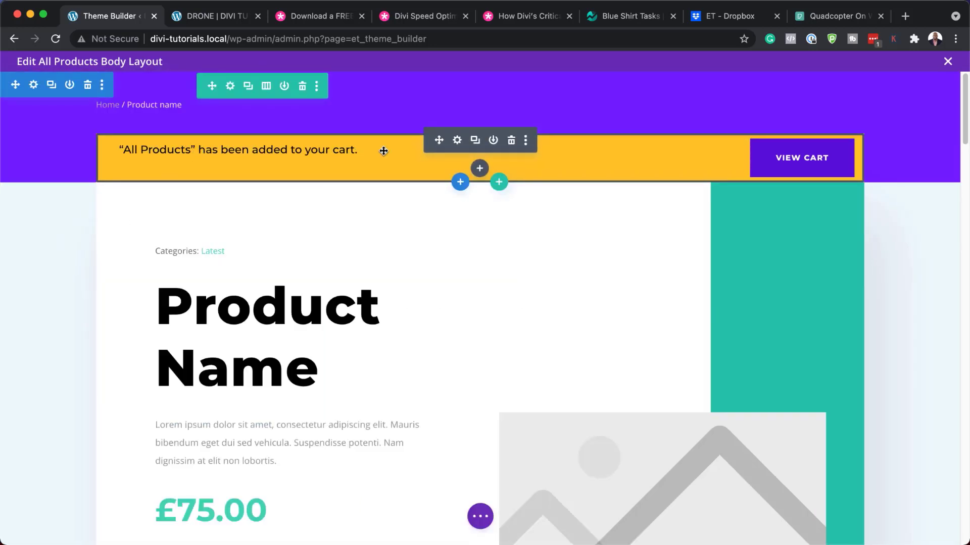
Try teal and brown before settling on an orange Woo Cart Notice background, save, and reopen its settings.
left_click(457, 141)
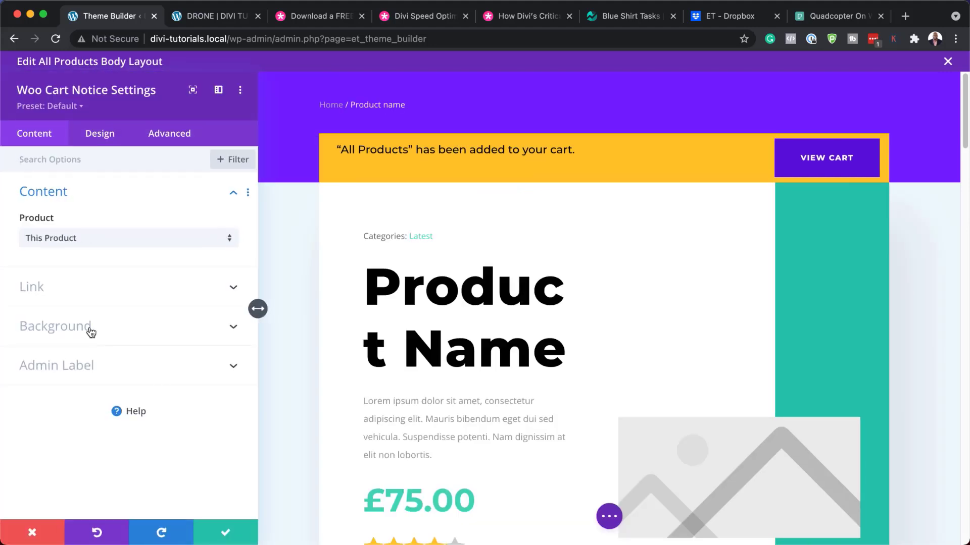
left_click(90, 330)
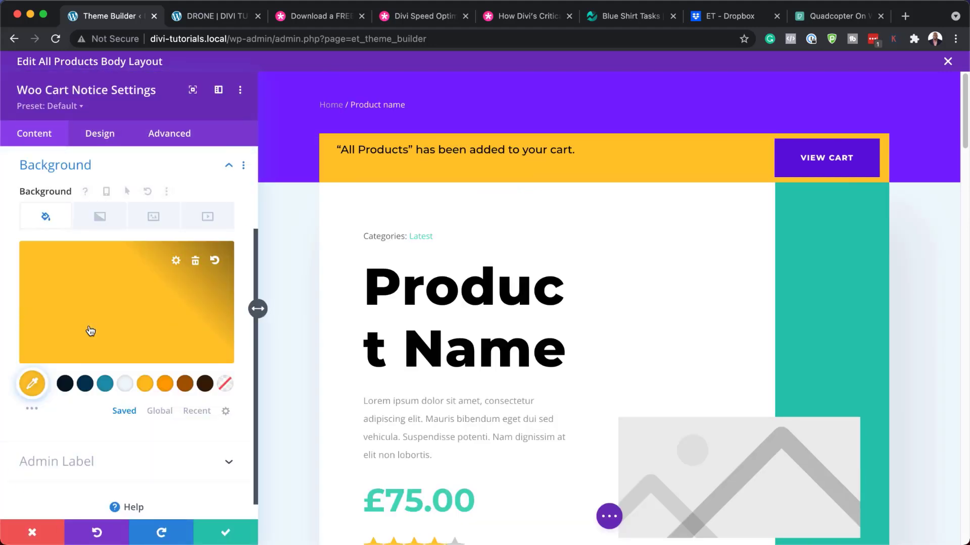
left_click(105, 384)
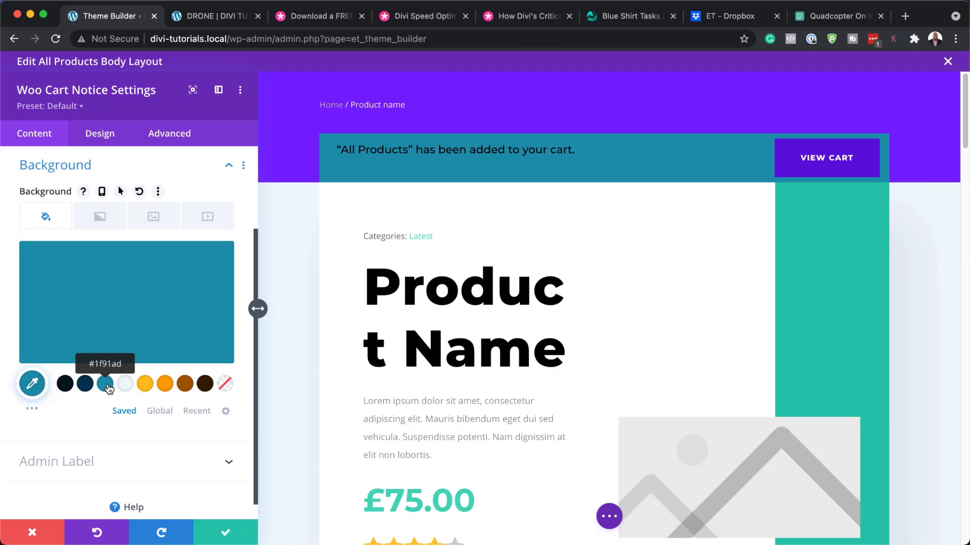
left_click(165, 385)
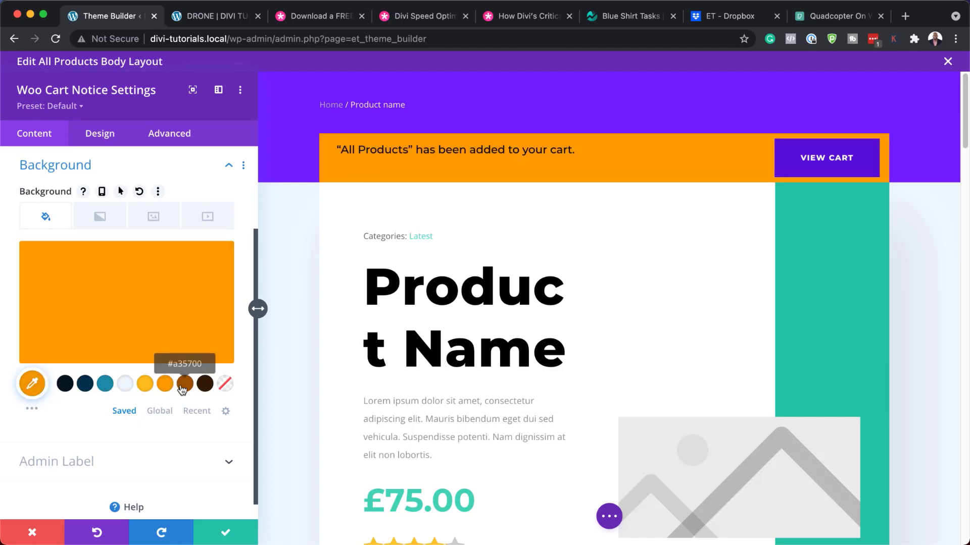
left_click(183, 386)
left_click(162, 386)
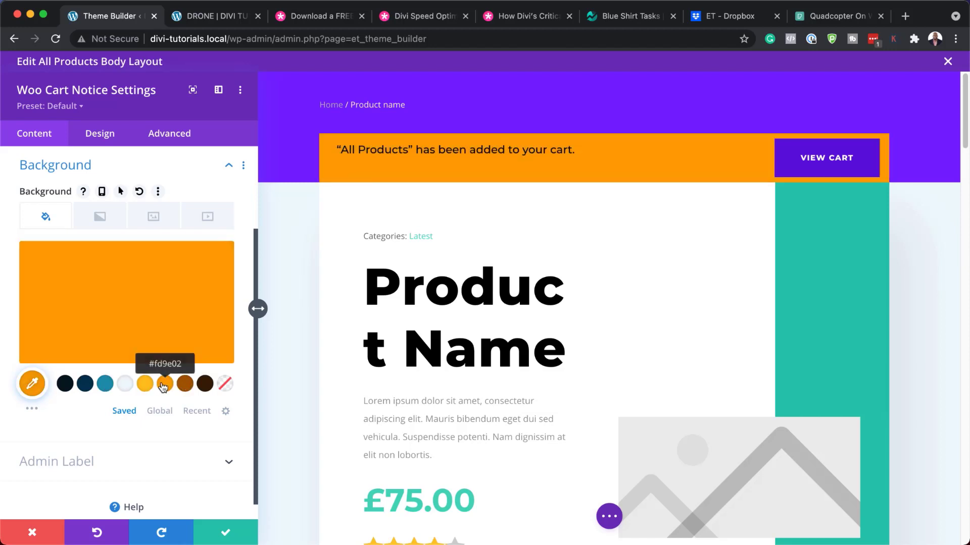
left_click(225, 533)
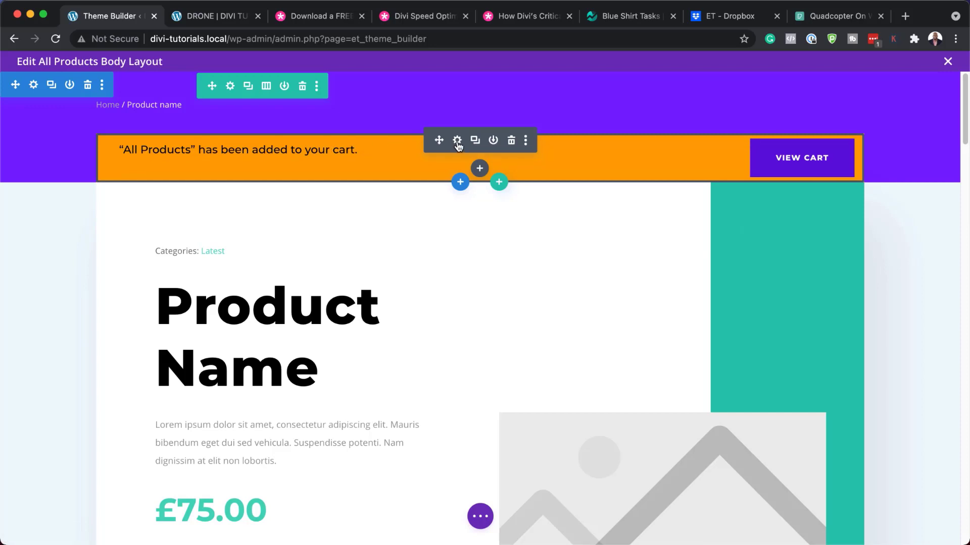
left_click(458, 143)
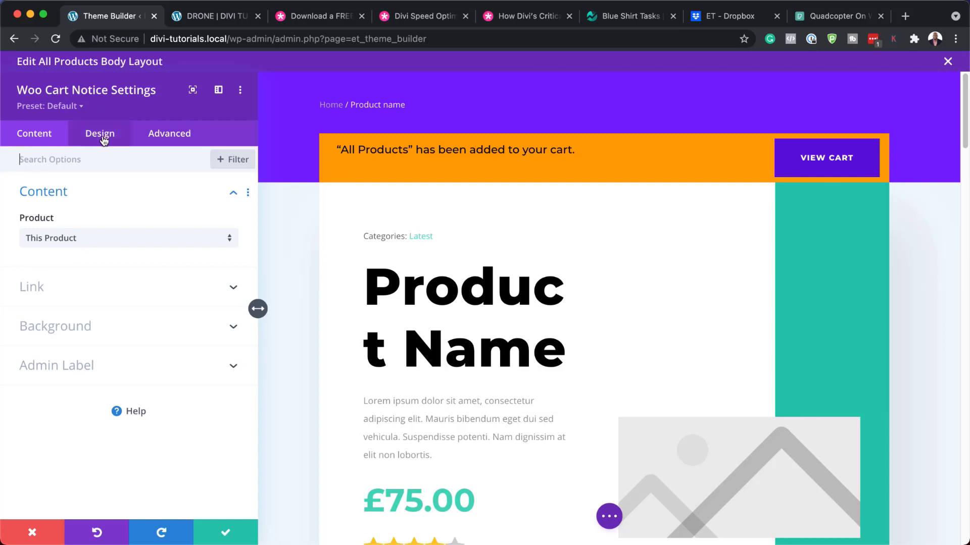
Set the cart notice text font to Poppins in a dark navy colour.
left_click(100, 135)
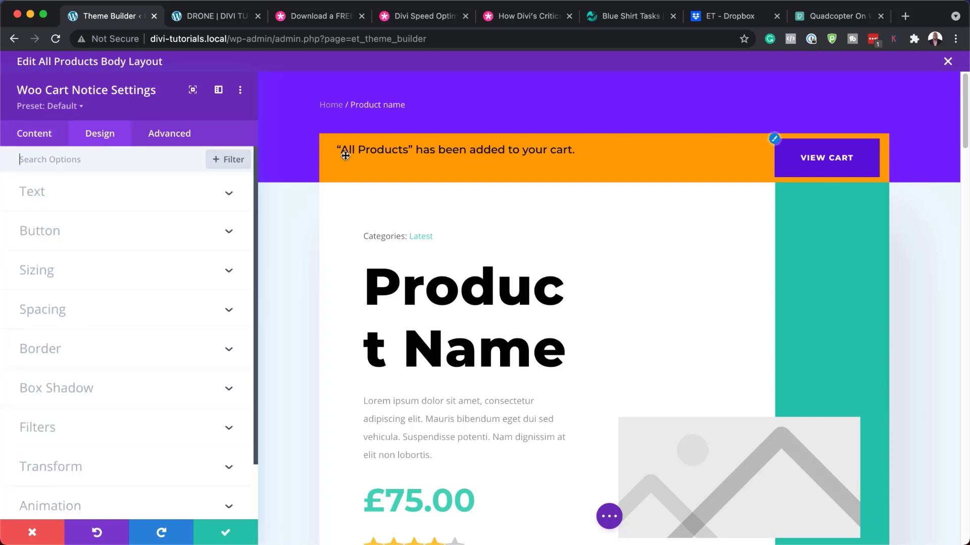
left_click(79, 198)
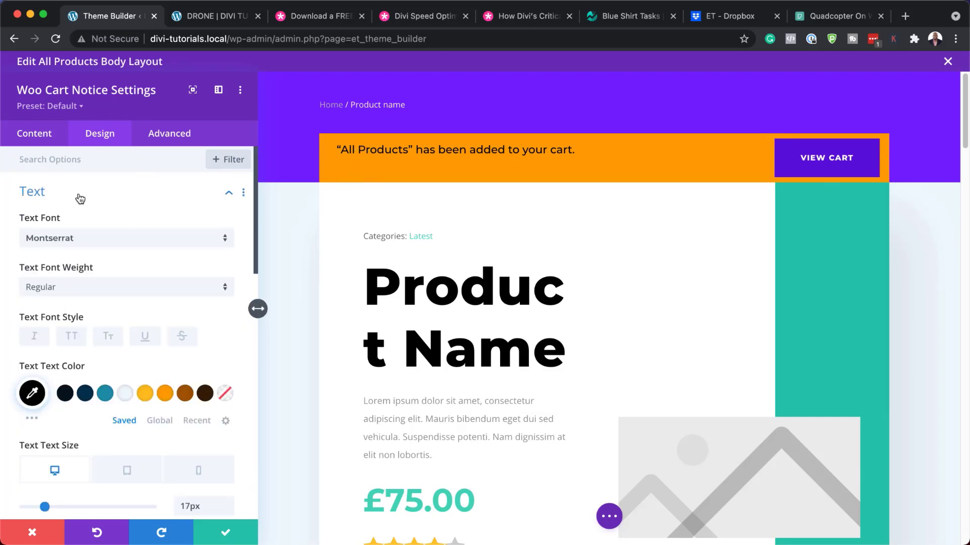
left_click(96, 244)
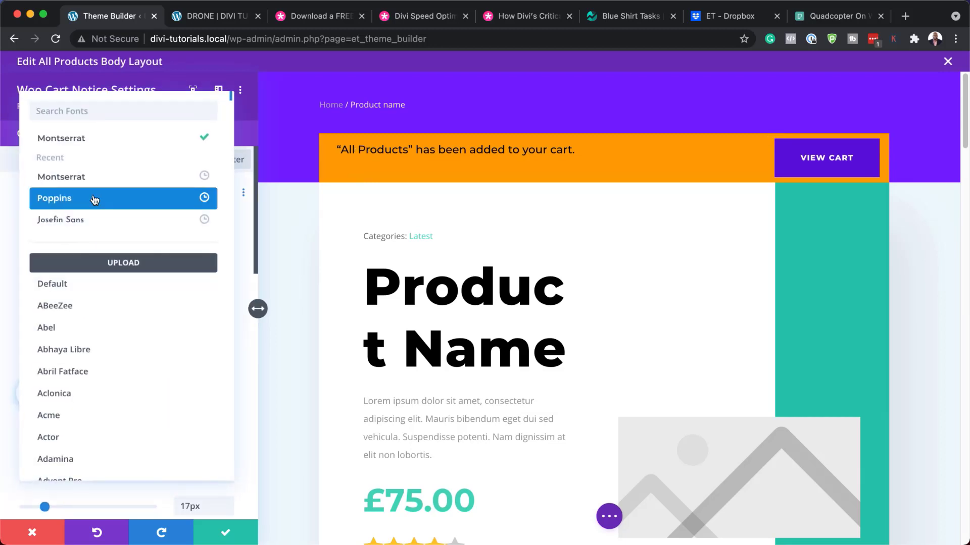
left_click(94, 200)
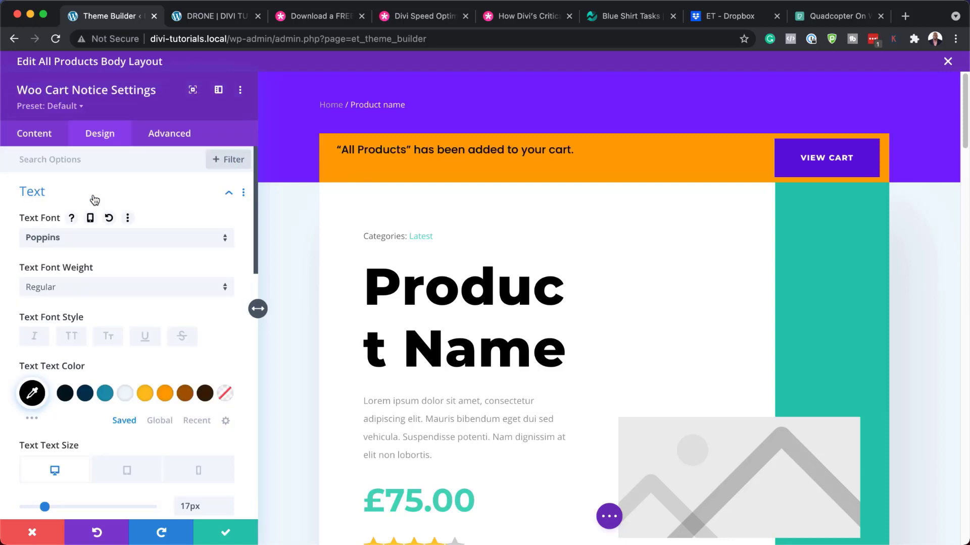
left_click(126, 396)
left_click(107, 397)
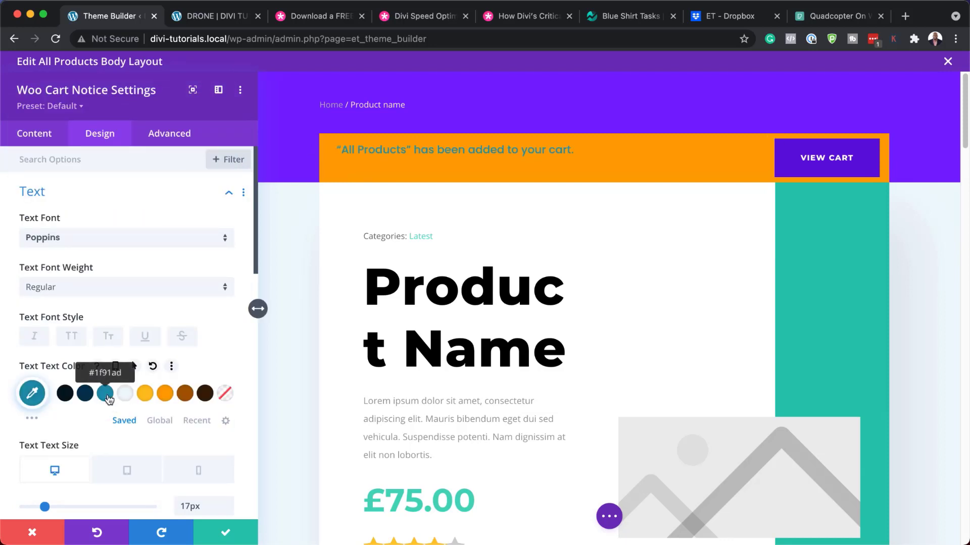
left_click(85, 394)
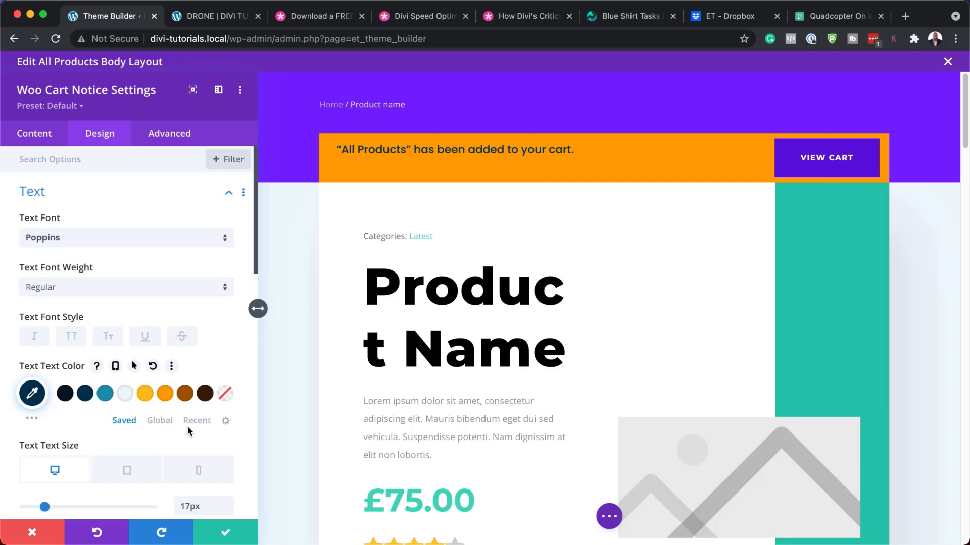
Give the View Cart button 12px dark brown text on a brown background.
scroll(189, 427, "down", 1)
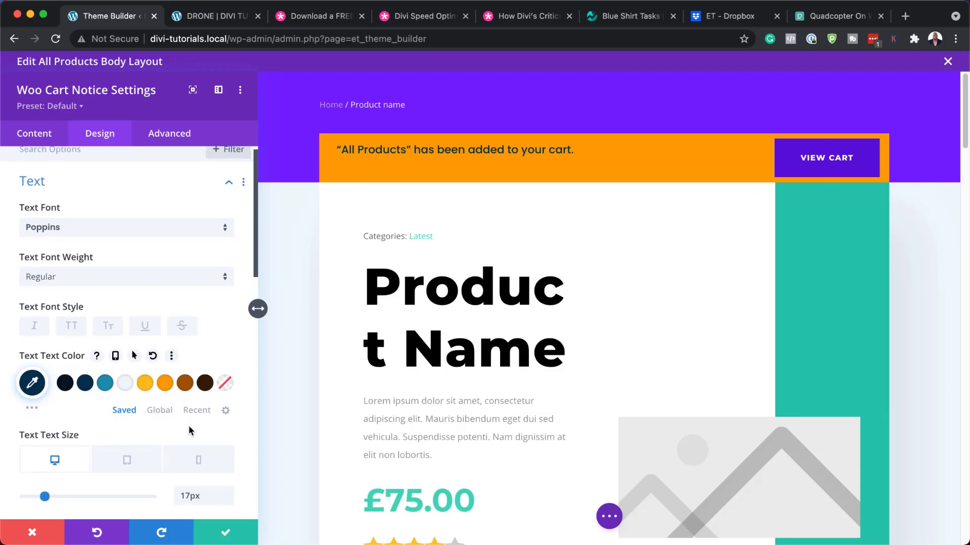
scroll(144, 359, "down", 15)
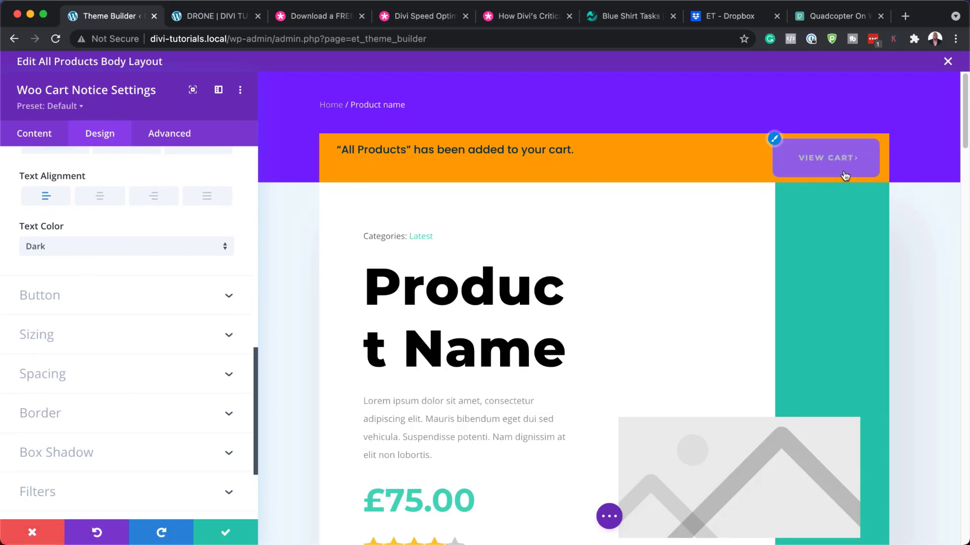
left_click(57, 298)
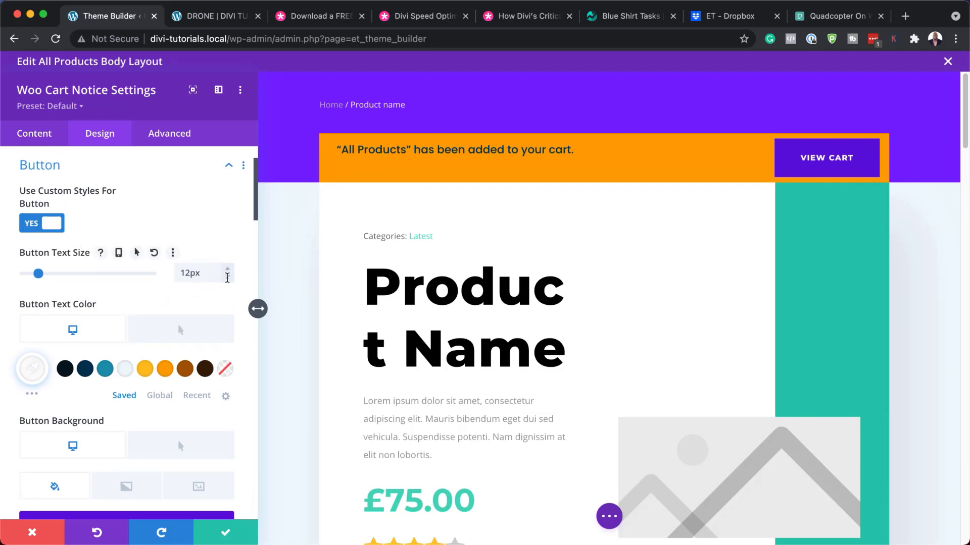
left_click(228, 278)
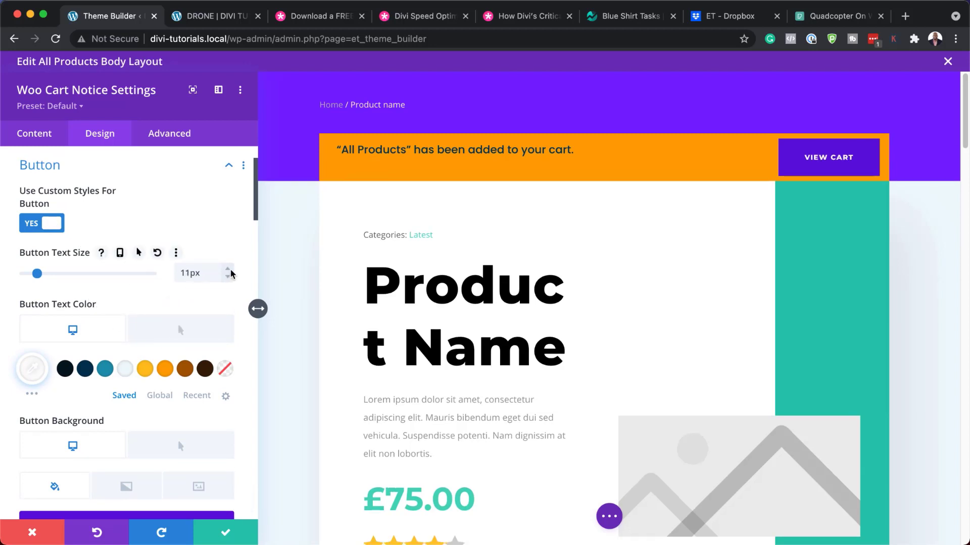
left_click(230, 271)
scroll(191, 385, "down", 2)
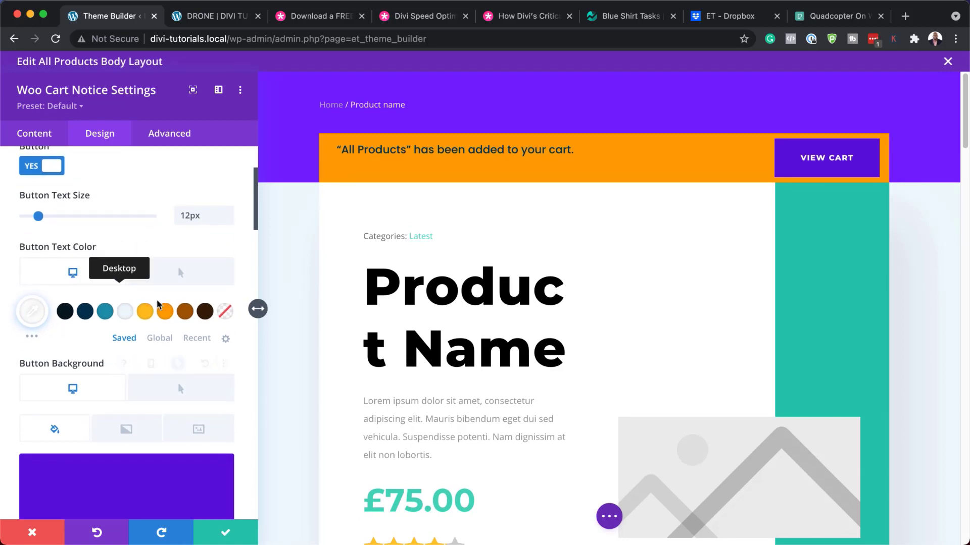
left_click(206, 313)
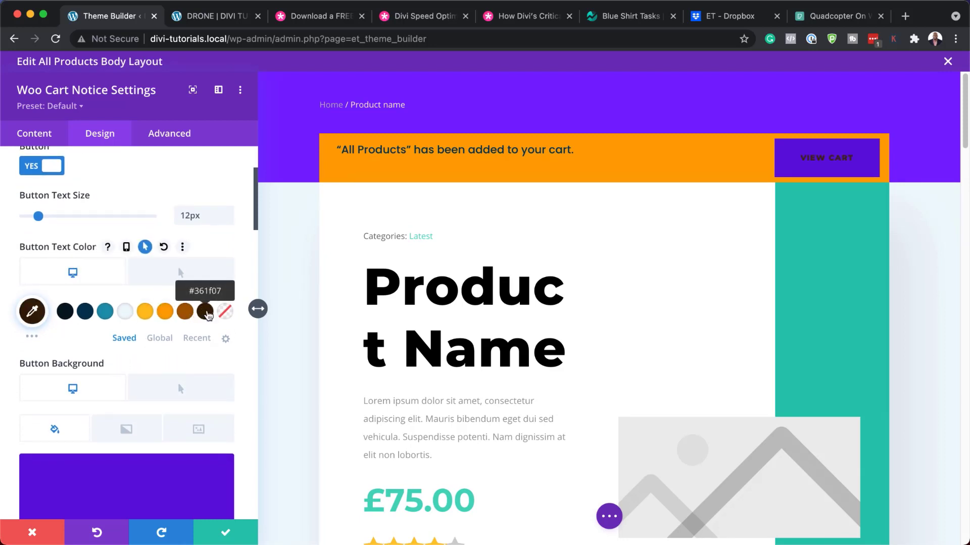
scroll(175, 399, "down", 5)
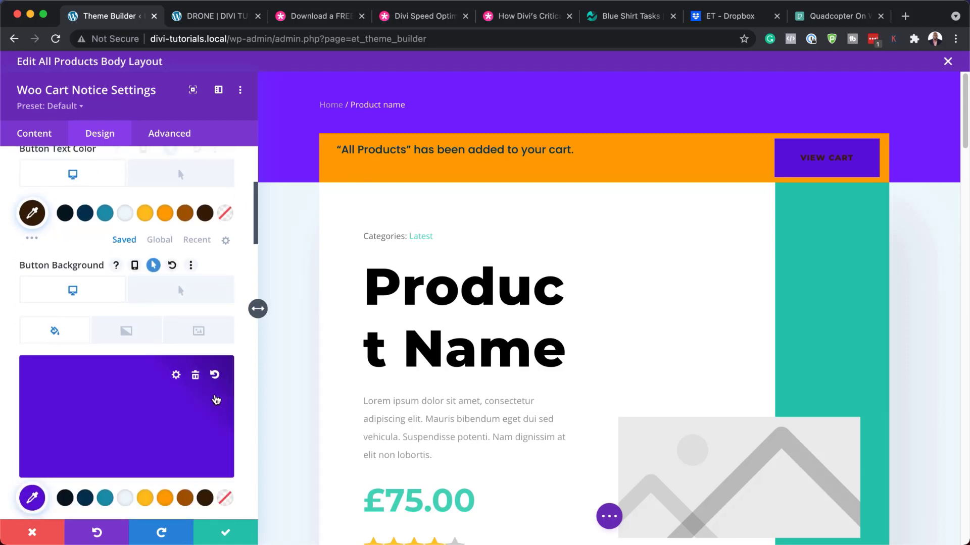
left_click(165, 445)
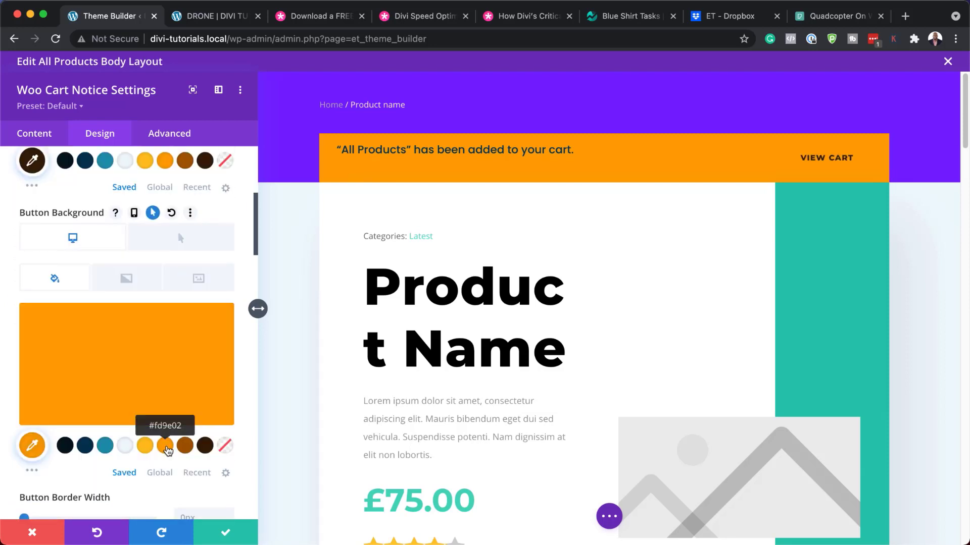
left_click(185, 446)
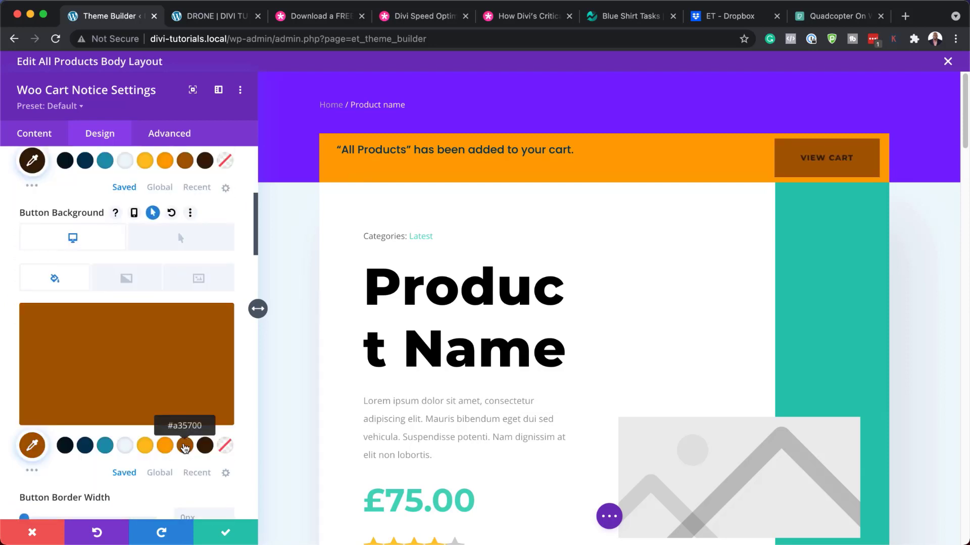
scroll(91, 500, "down", 1)
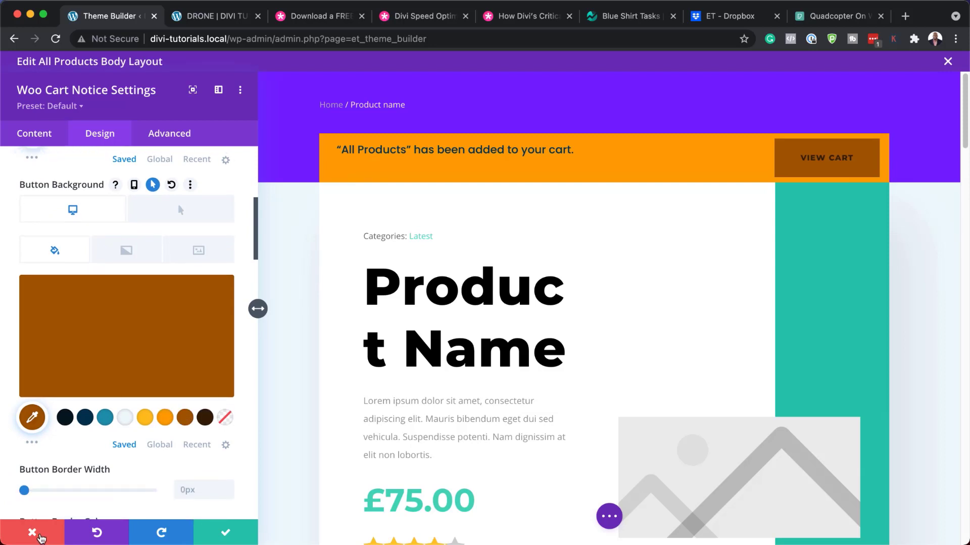
Discard the cart button restyle and open the product categories line's design settings.
left_click(40, 536)
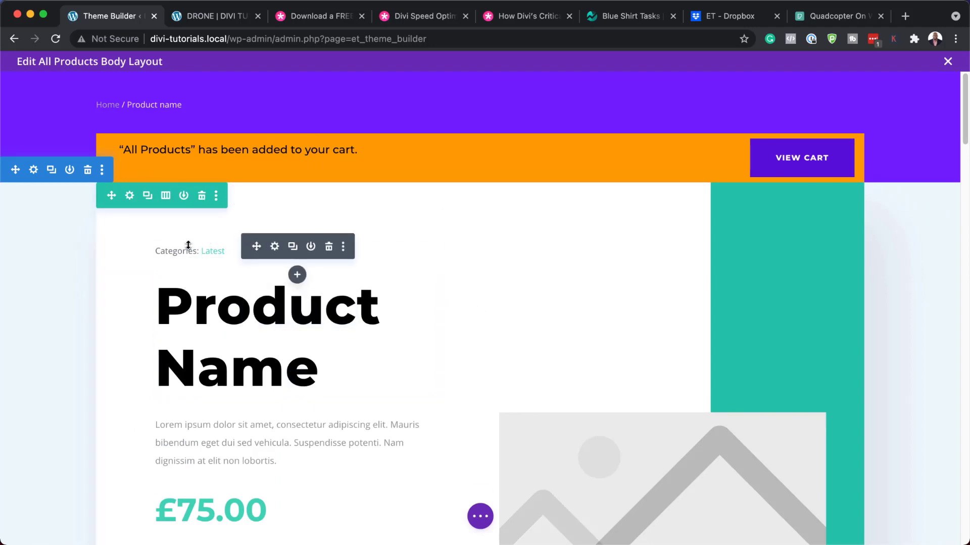
left_click(276, 247)
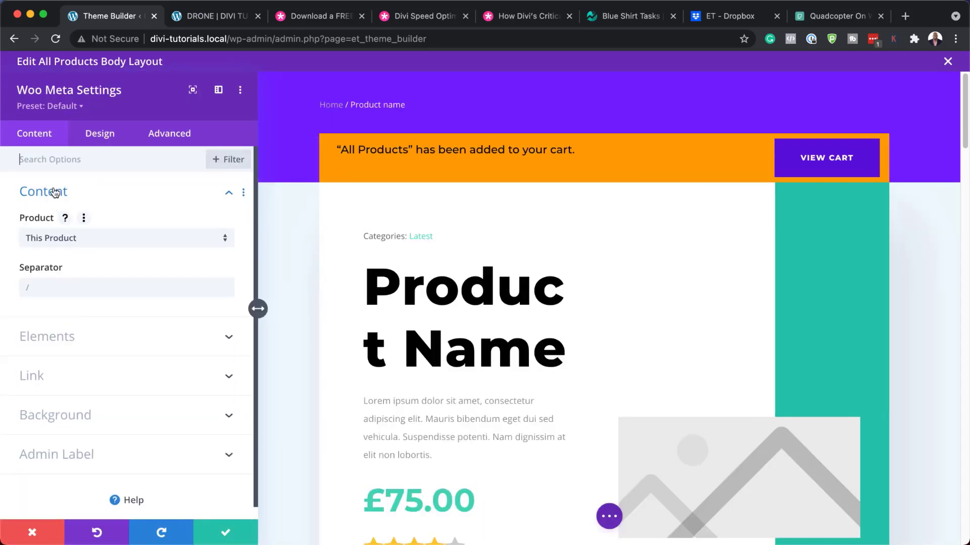
left_click(364, 226)
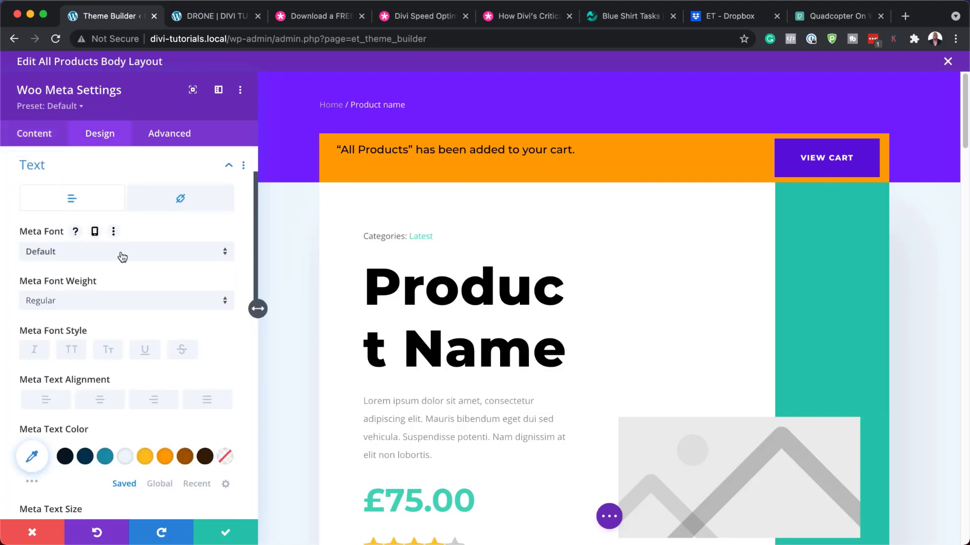
Set the categories meta text to Montserrat in near-black #071822 and save.
left_click(121, 254)
left_click(100, 181)
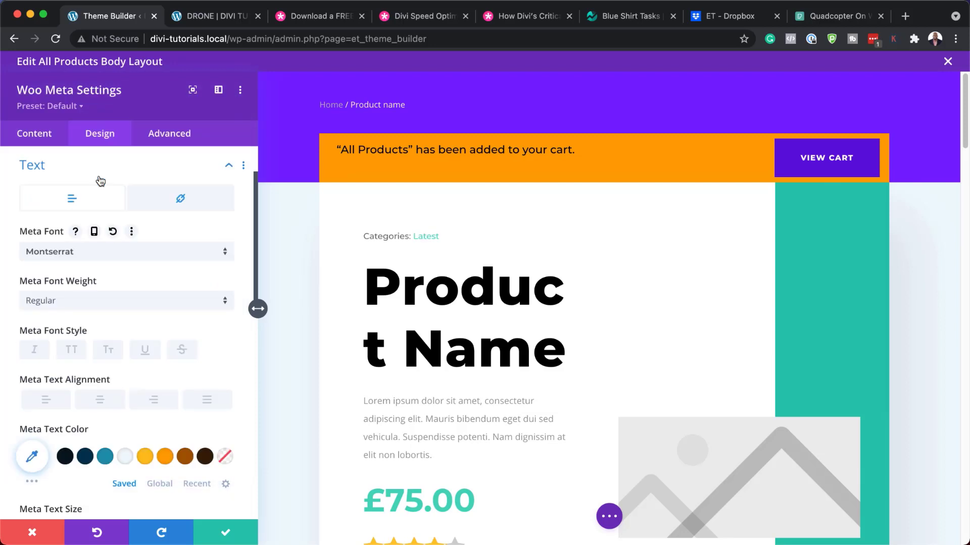
left_click(86, 457)
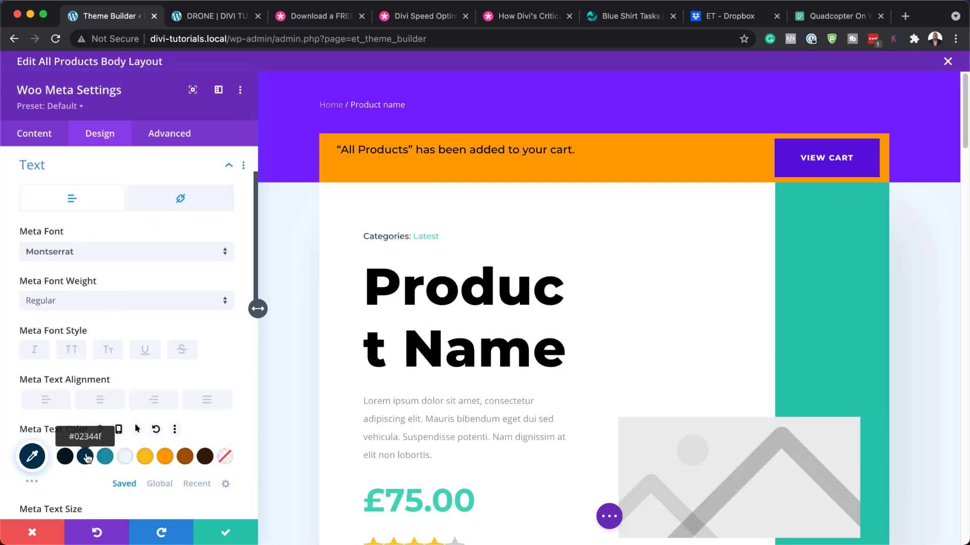
left_click(65, 456)
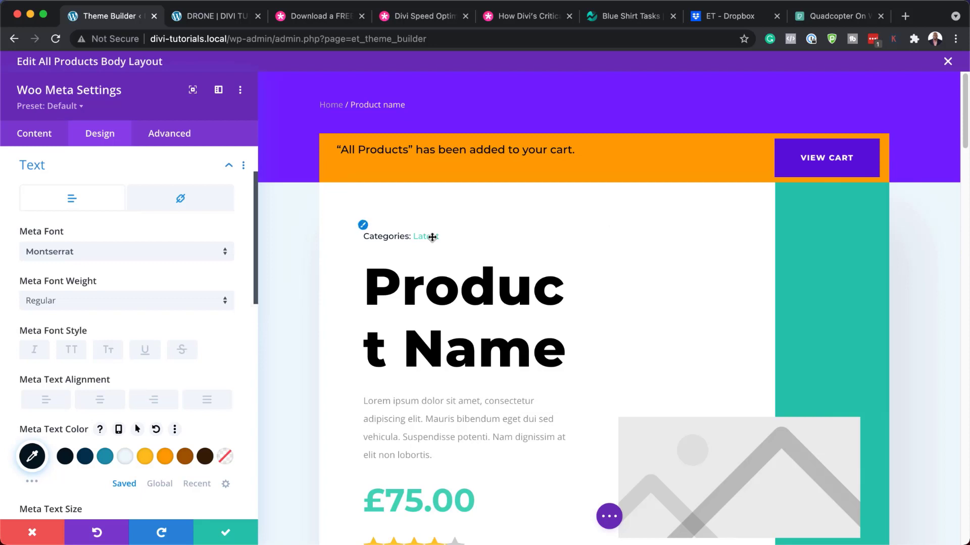
left_click(225, 532)
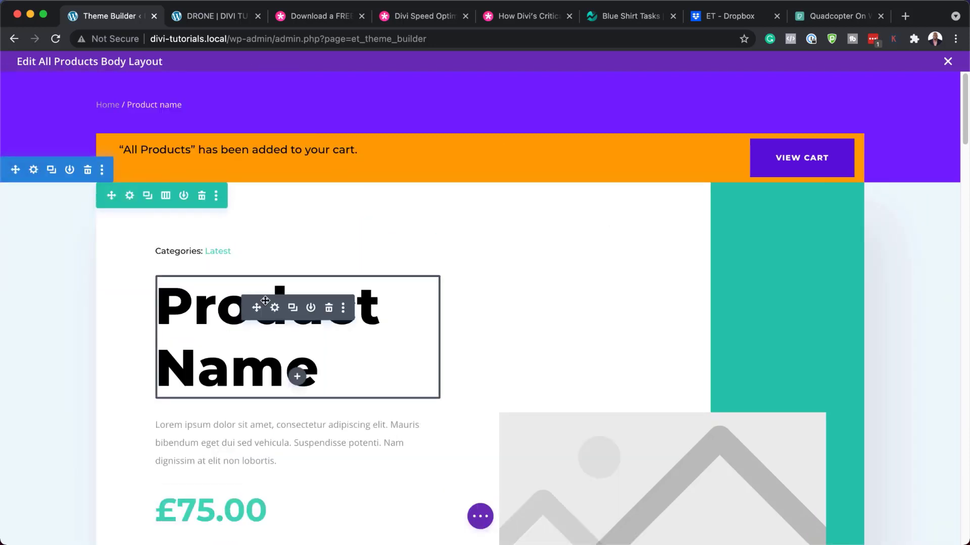
left_click(275, 308)
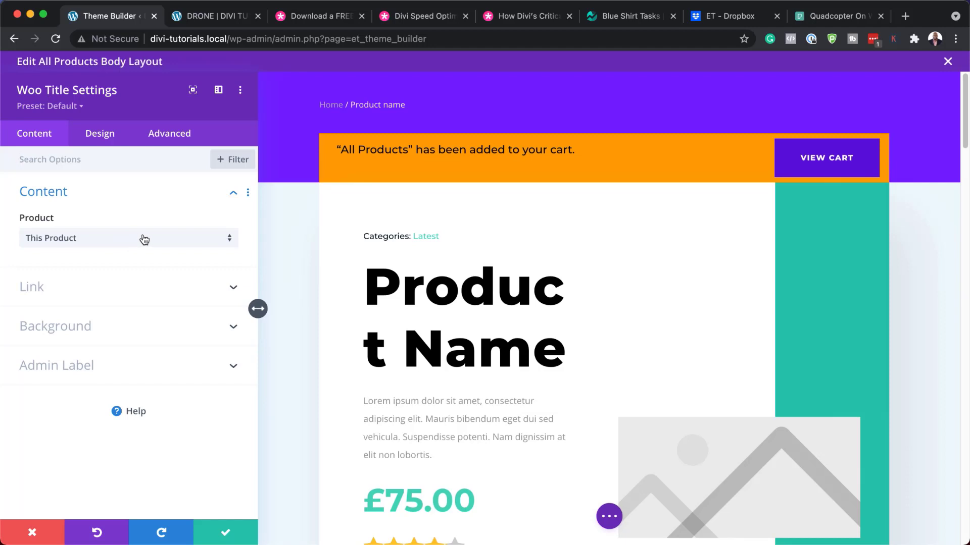
left_click(113, 140)
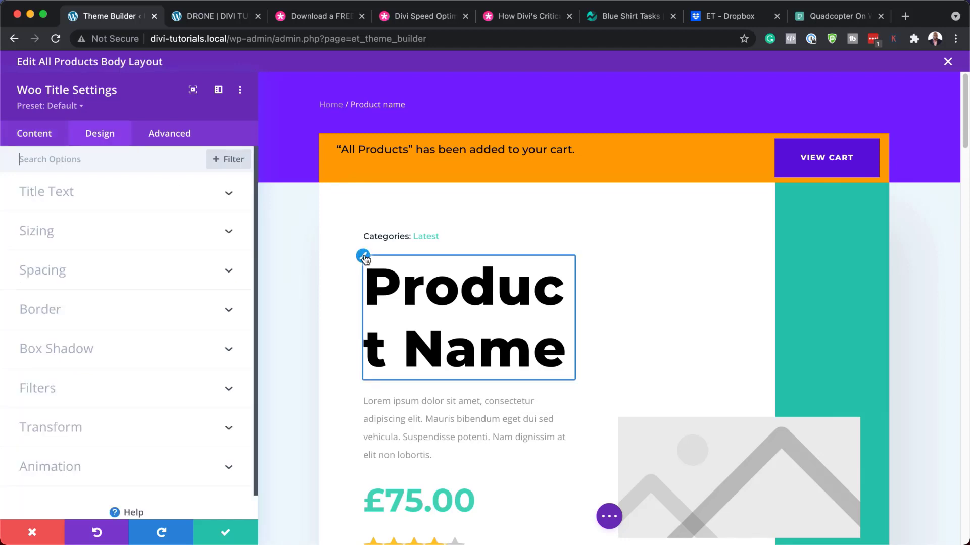
left_click(364, 259)
left_click(87, 295)
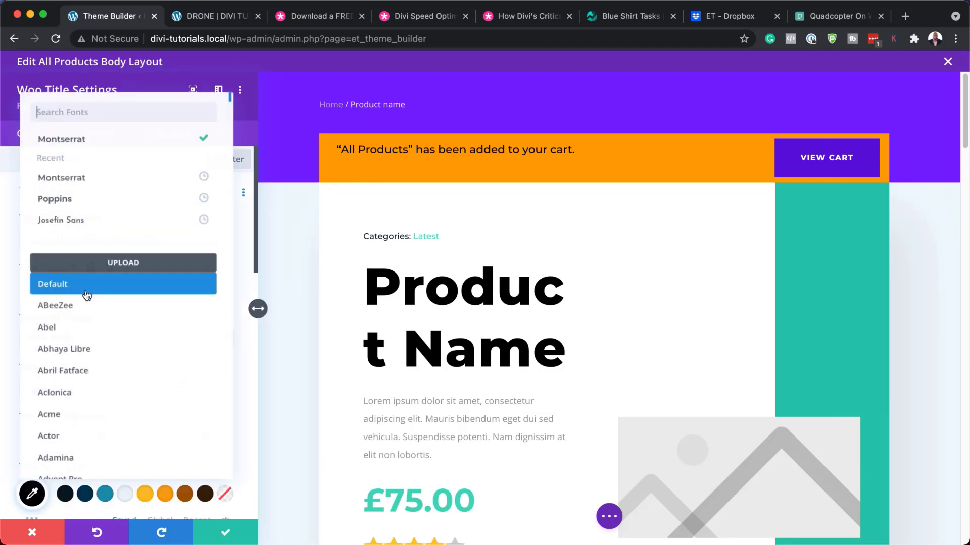
left_click(94, 199)
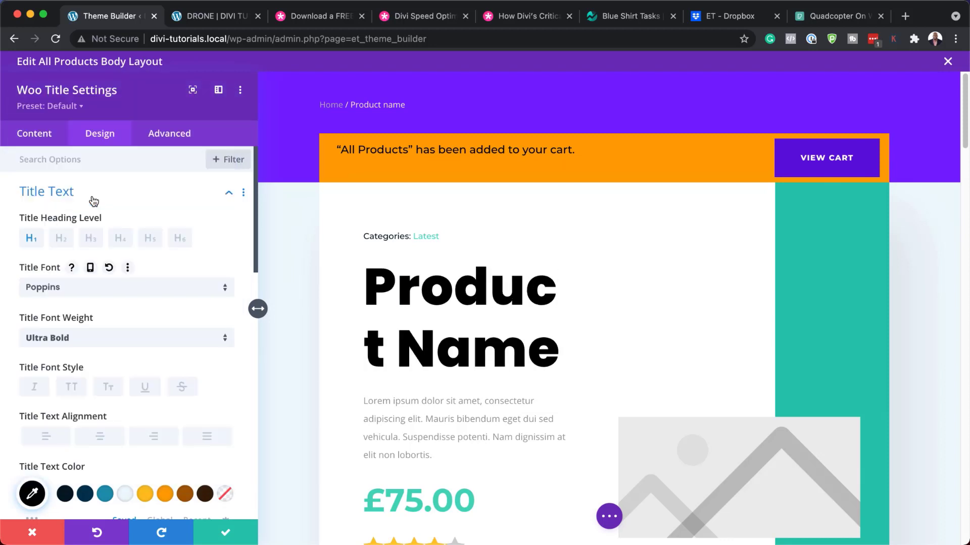
scroll(213, 486, "down", 5)
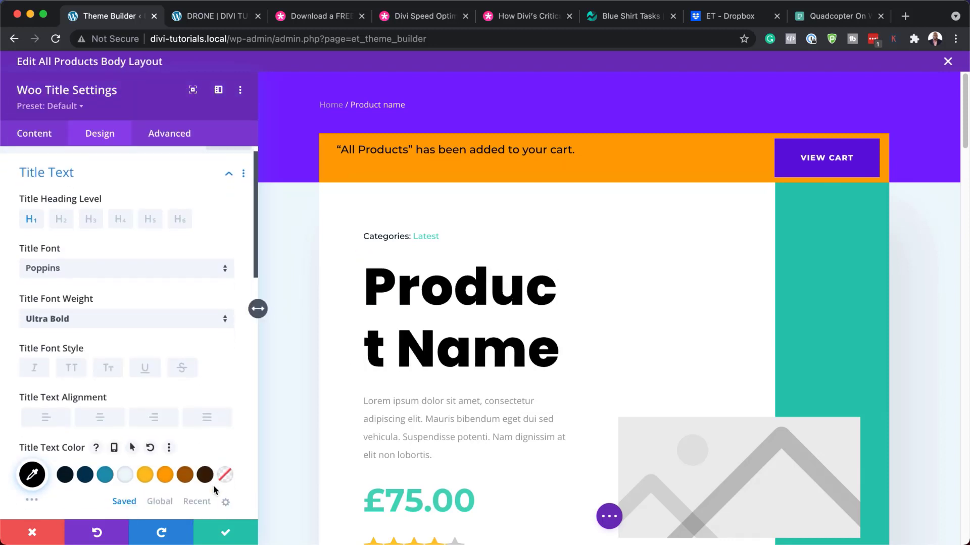
scroll(144, 457, "down", 1)
left_click_drag(125, 456, 110, 457)
left_click(165, 342)
scroll(129, 499, "down", 4)
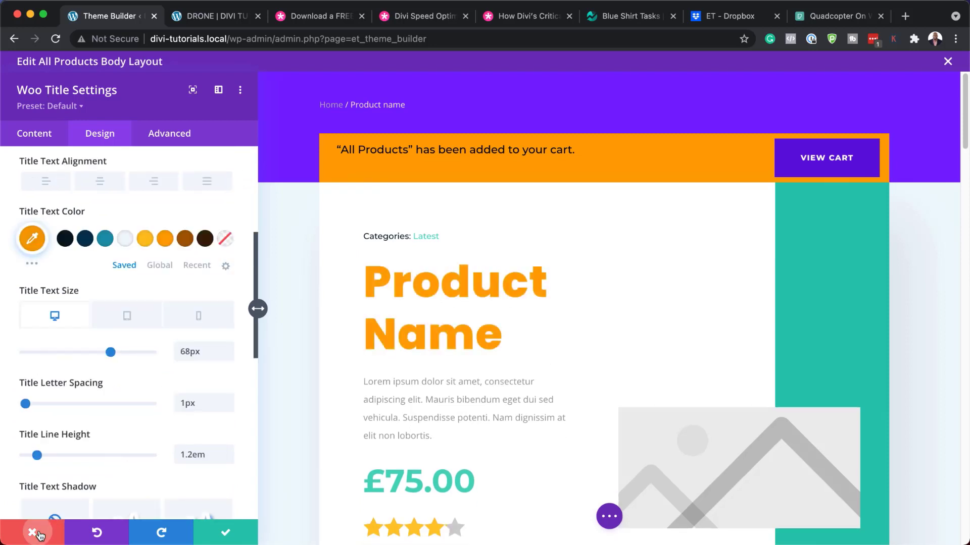
left_click(33, 533)
scroll(234, 409, "down", 2)
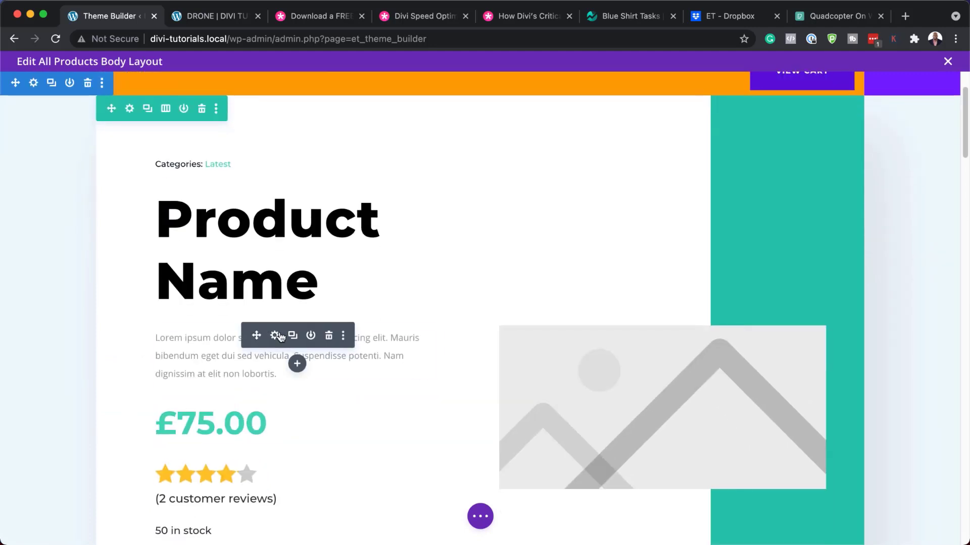
Style the Woo Description text in Poppins with dark navy #02344f and save.
left_click(275, 337)
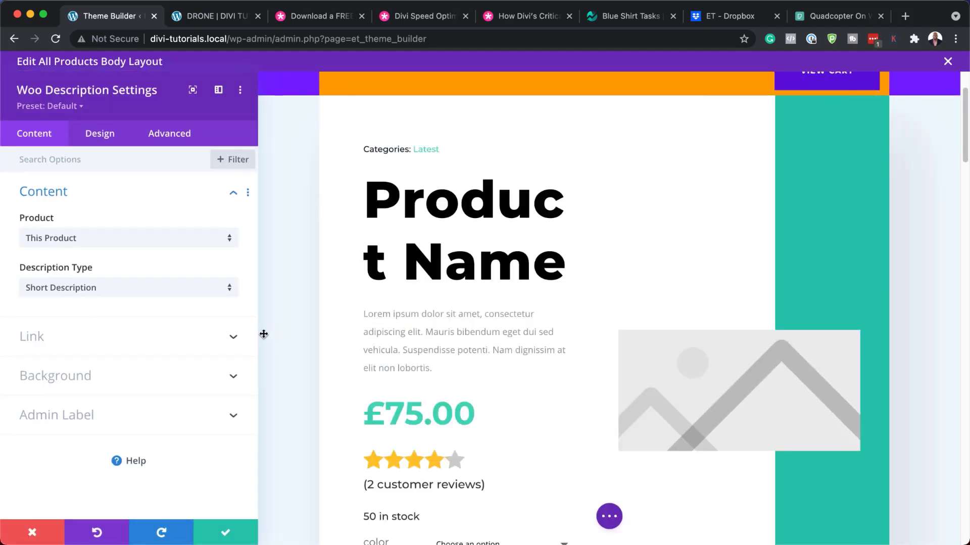
left_click(363, 305)
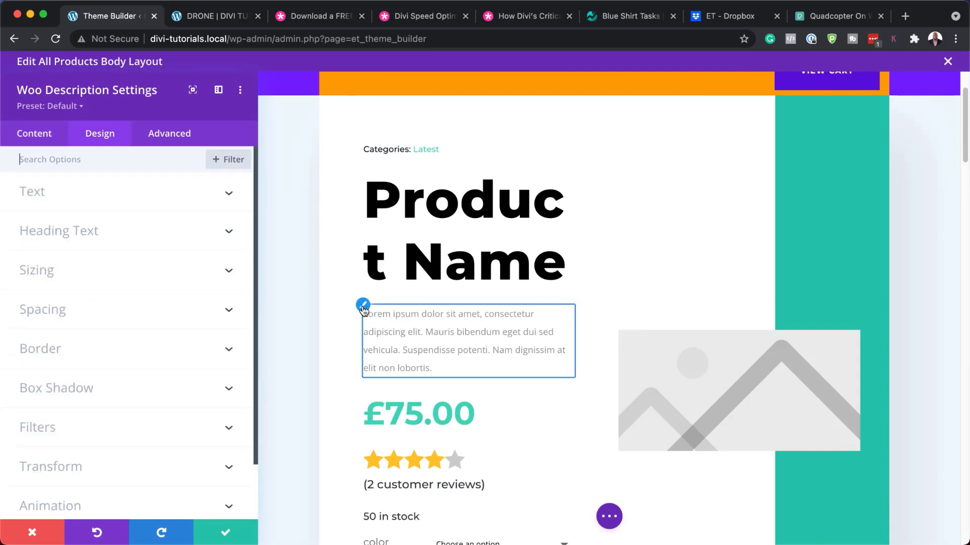
left_click(61, 199)
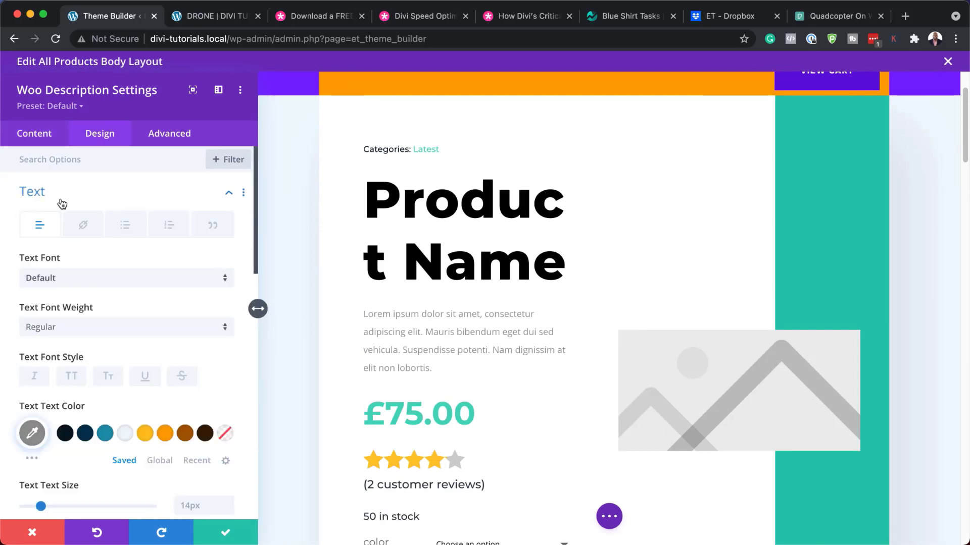
left_click(56, 279)
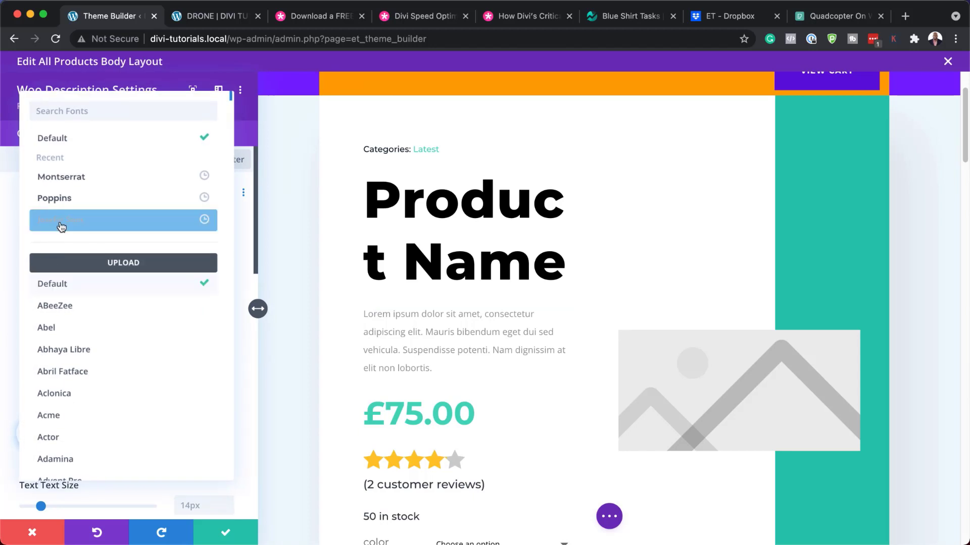
left_click(79, 204)
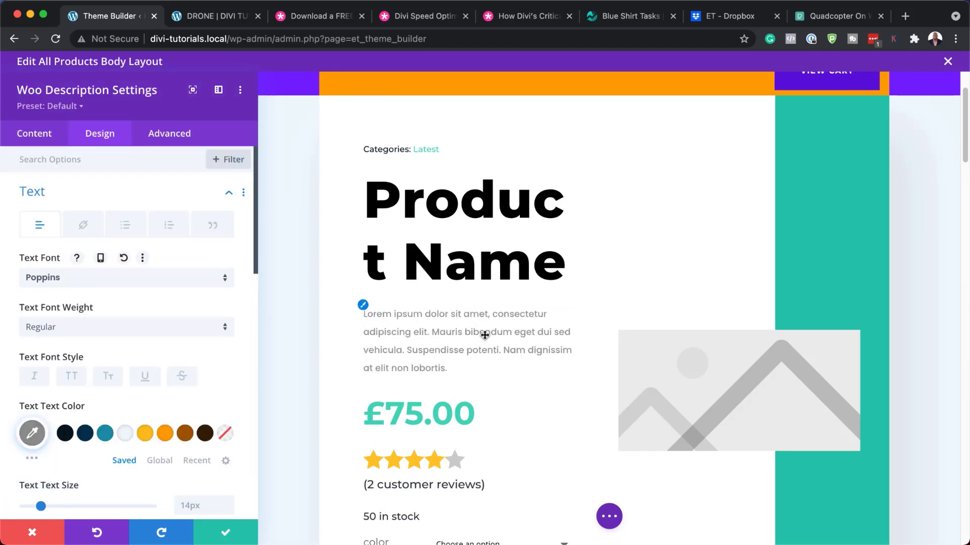
left_click(86, 434)
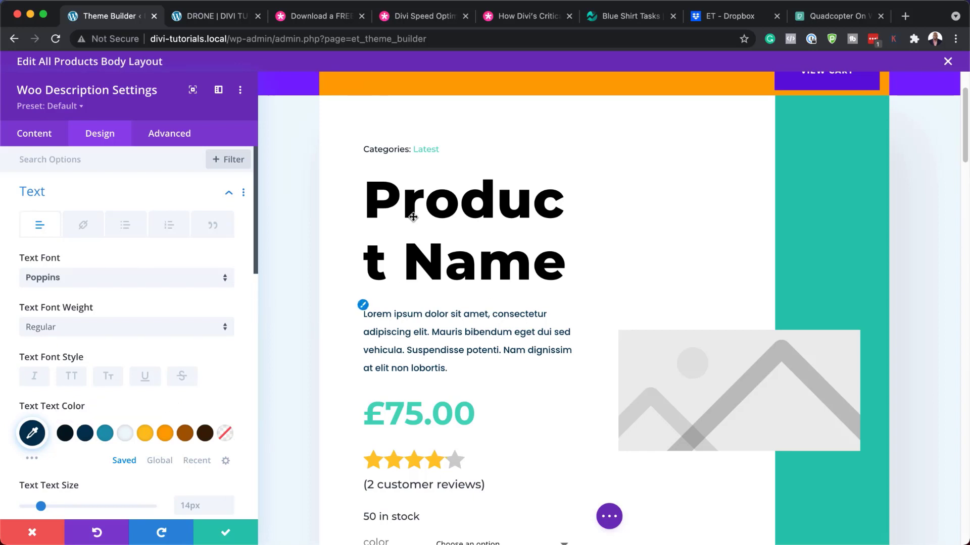
left_click(226, 533)
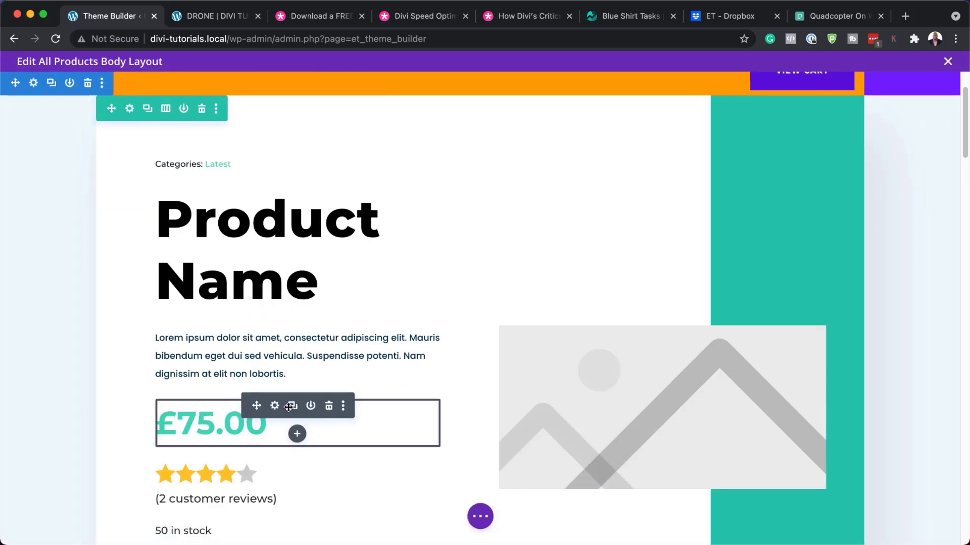
Try a teal colour on the £75.00 price, then discard it to keep green.
left_click(275, 407)
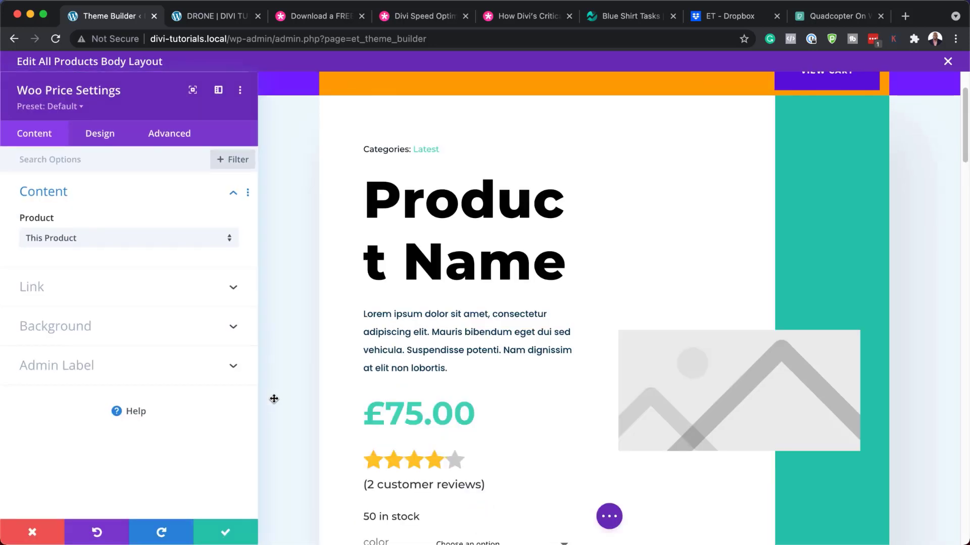
left_click(104, 144)
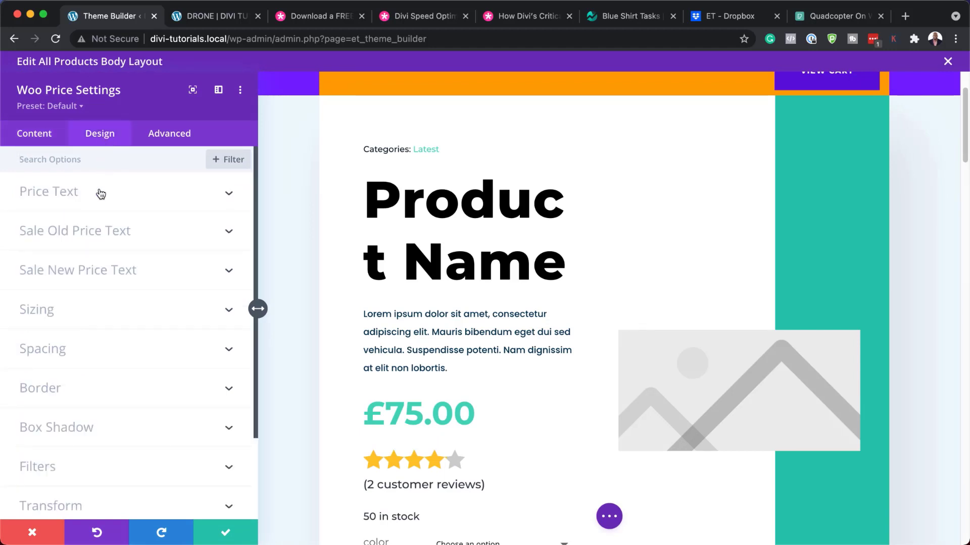
left_click(62, 196)
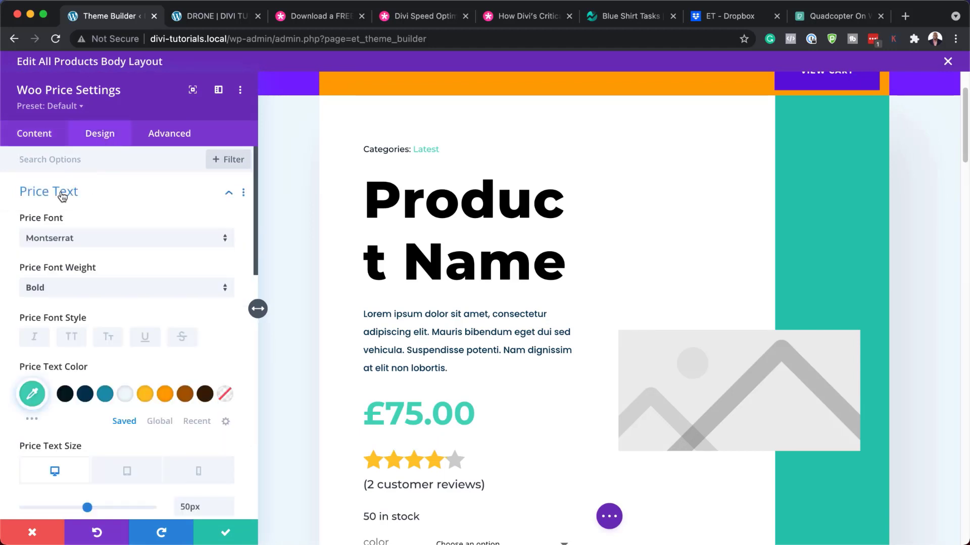
left_click(105, 396)
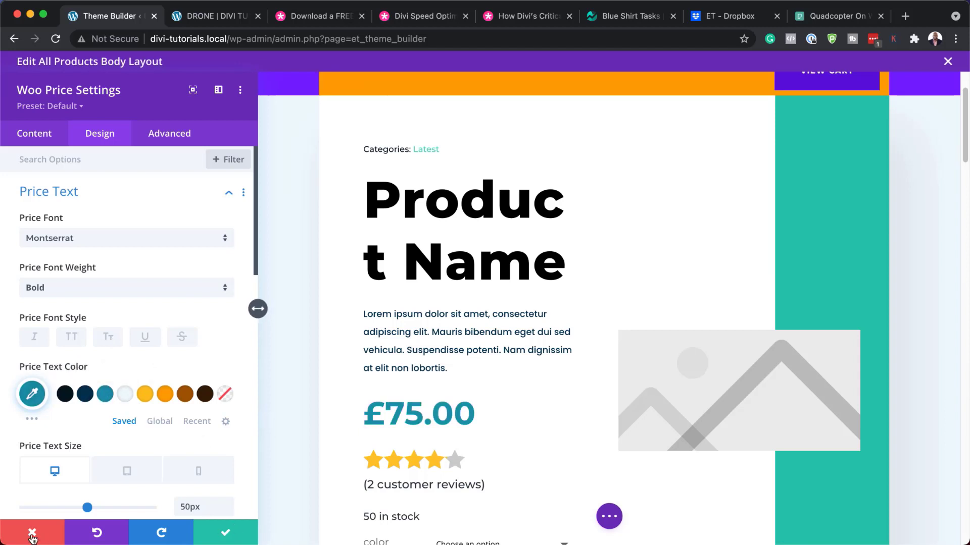
left_click(89, 245)
left_click(39, 530)
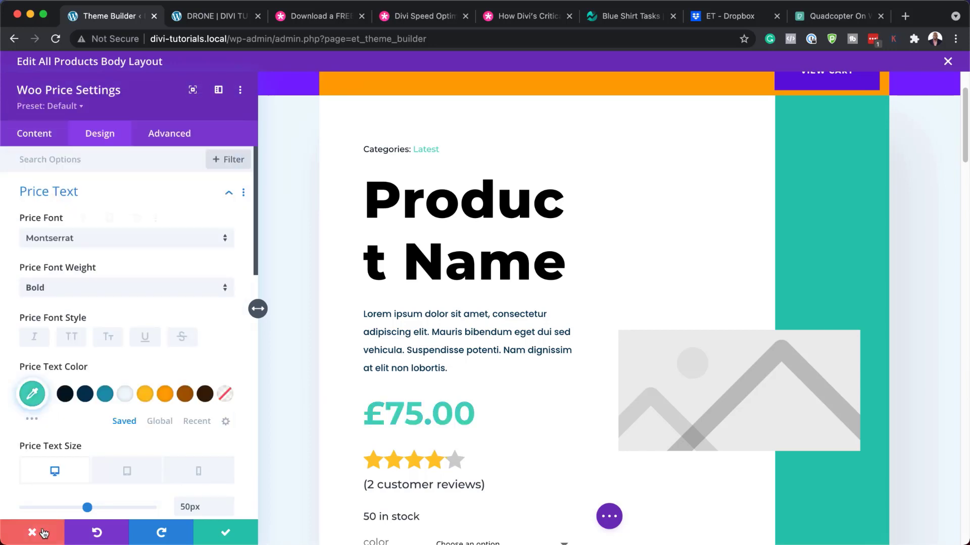
left_click(39, 531)
scroll(291, 477, "down", 4)
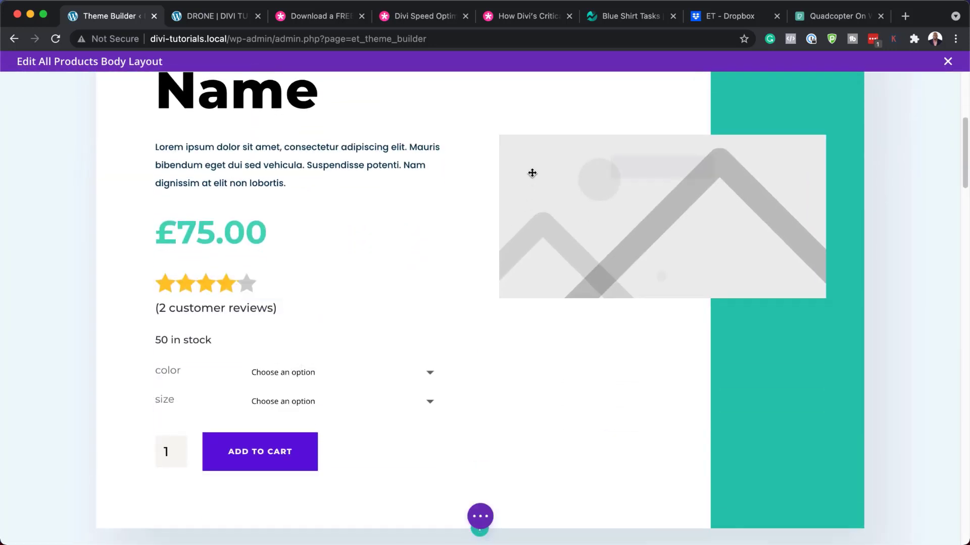
left_click(639, 167)
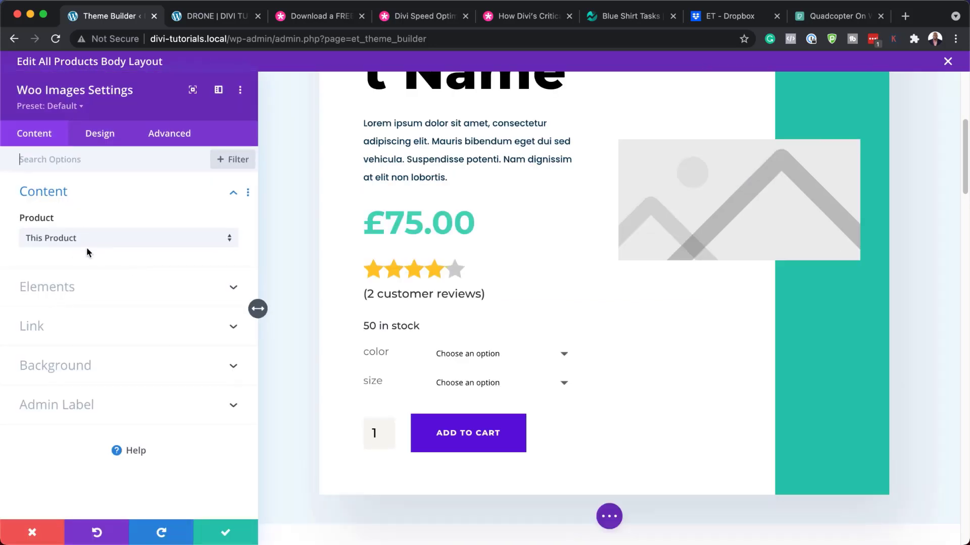
left_click(113, 136)
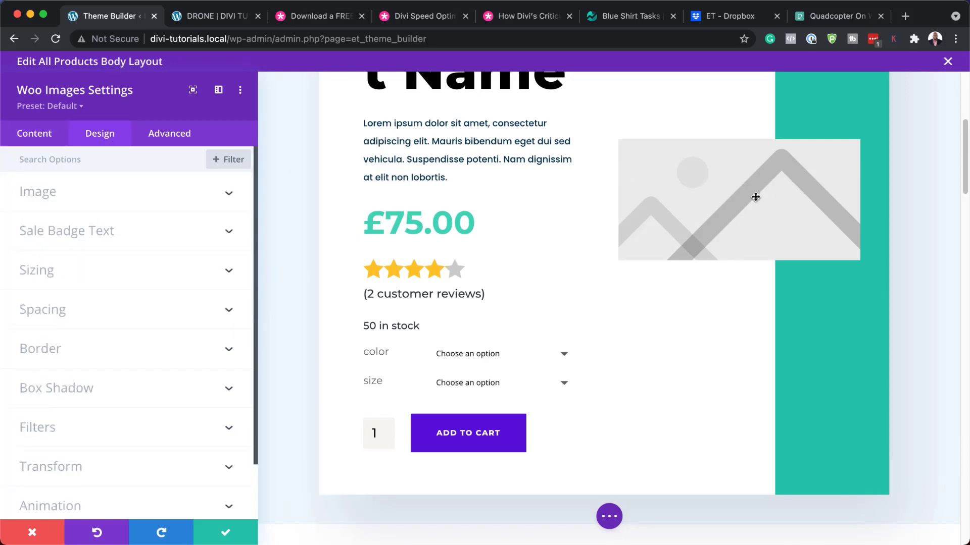
scroll(135, 404, "down", 2)
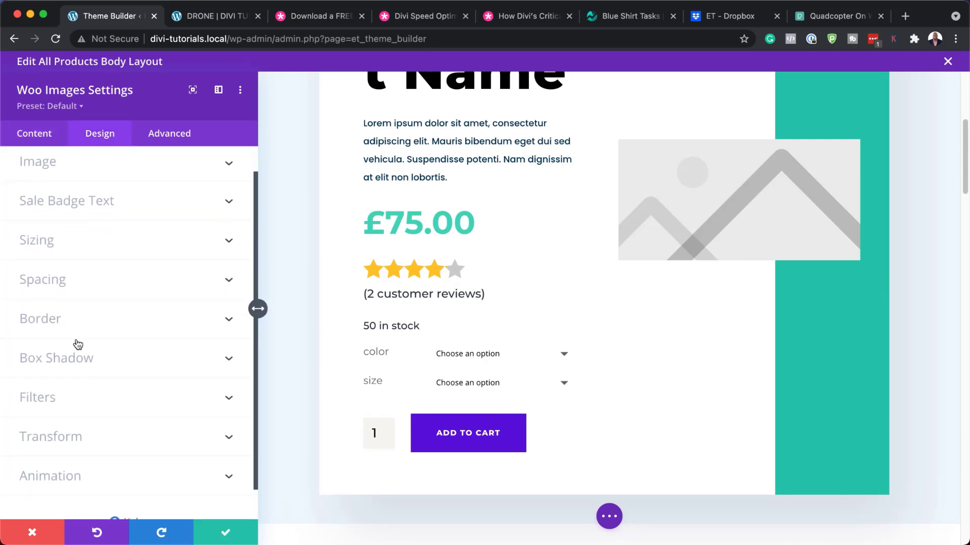
left_click(60, 327)
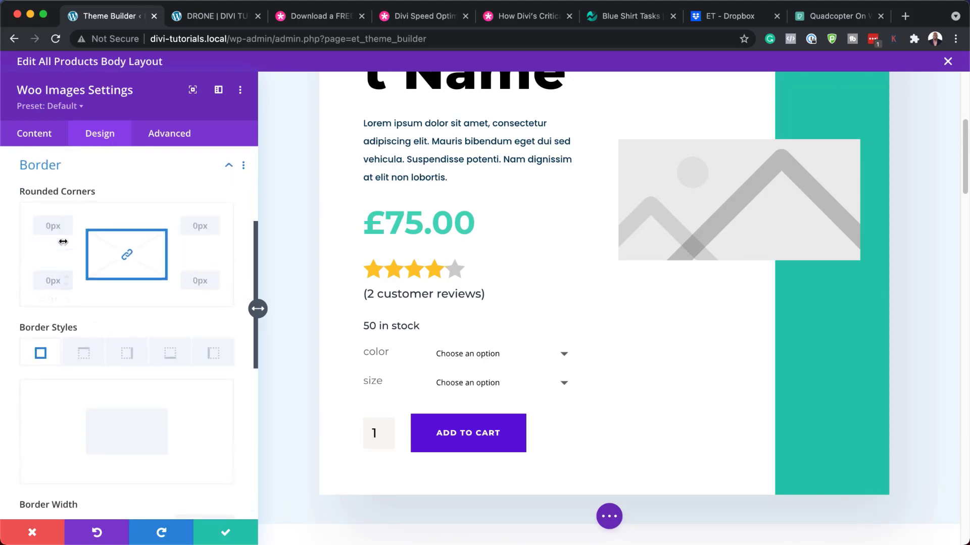
left_click(70, 223)
left_click(68, 222)
left_click_drag(199, 241, 143, 249)
left_click(35, 532)
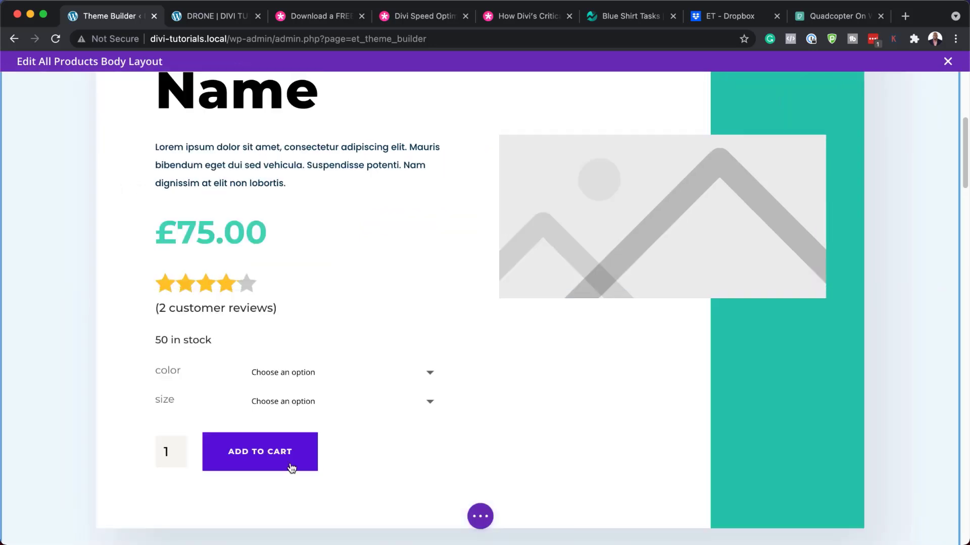
scroll(374, 468, "down", 1)
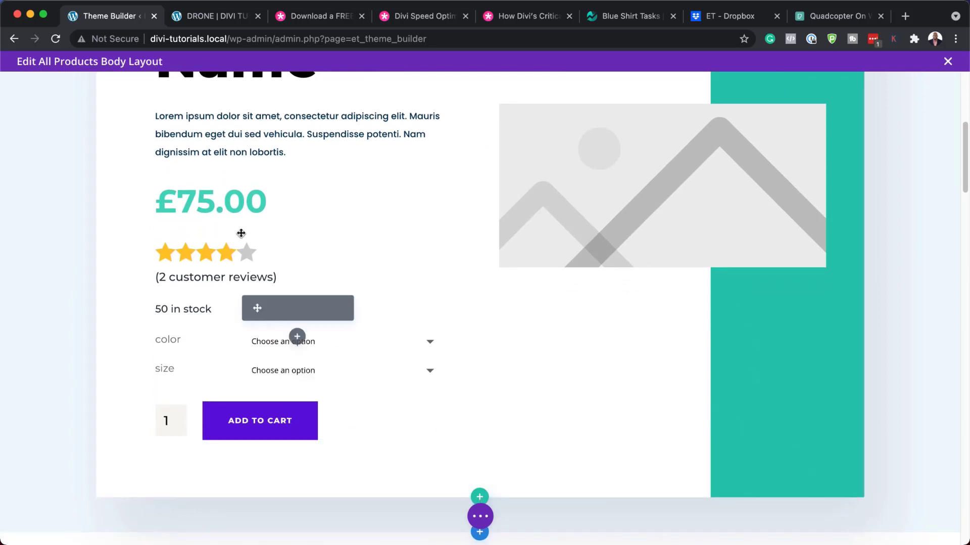
mouse_move(199, 251)
left_click(275, 249)
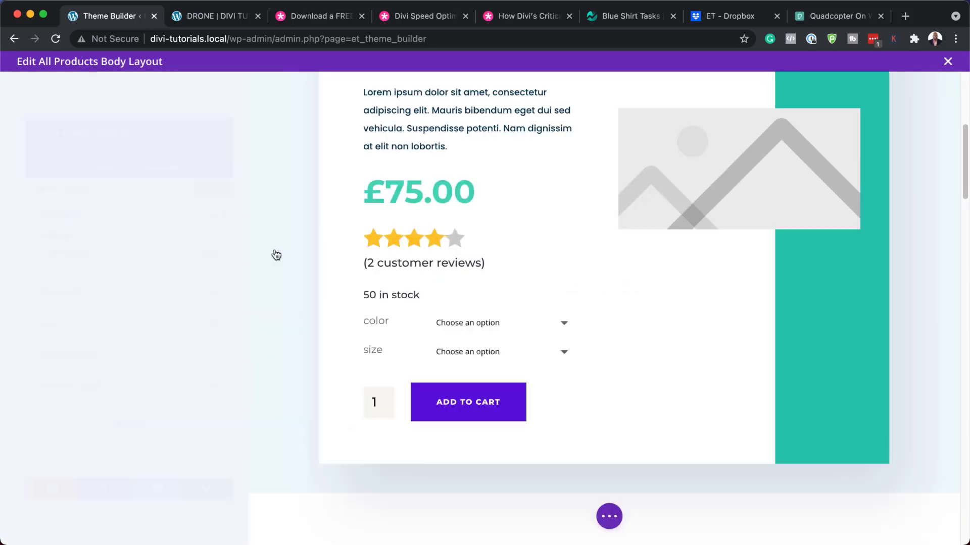
mouse_move(368, 239)
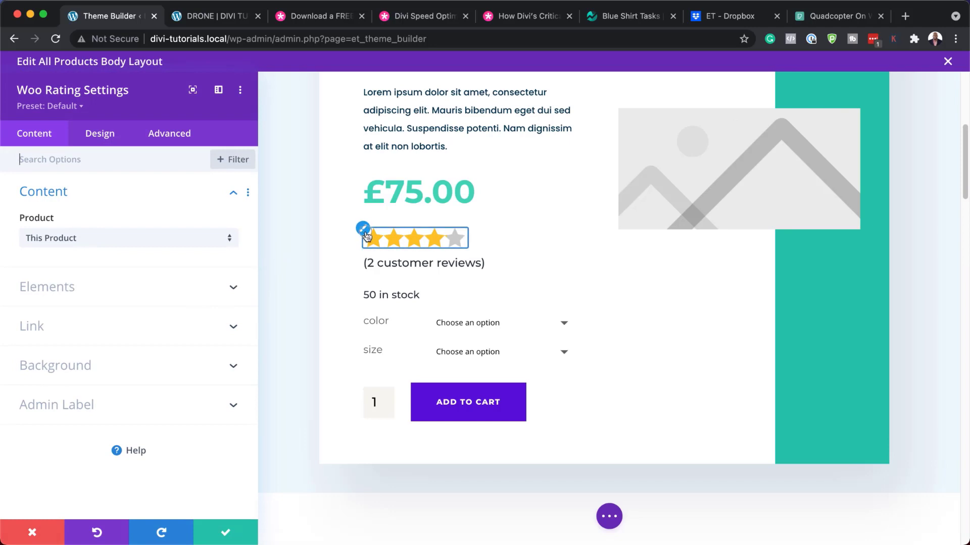
left_click(100, 133)
left_click(52, 164)
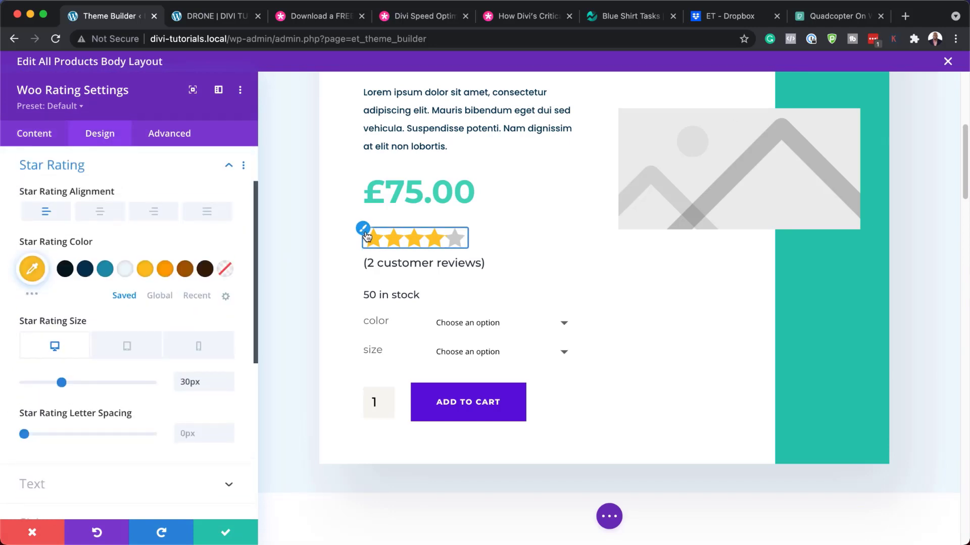
left_click(105, 270)
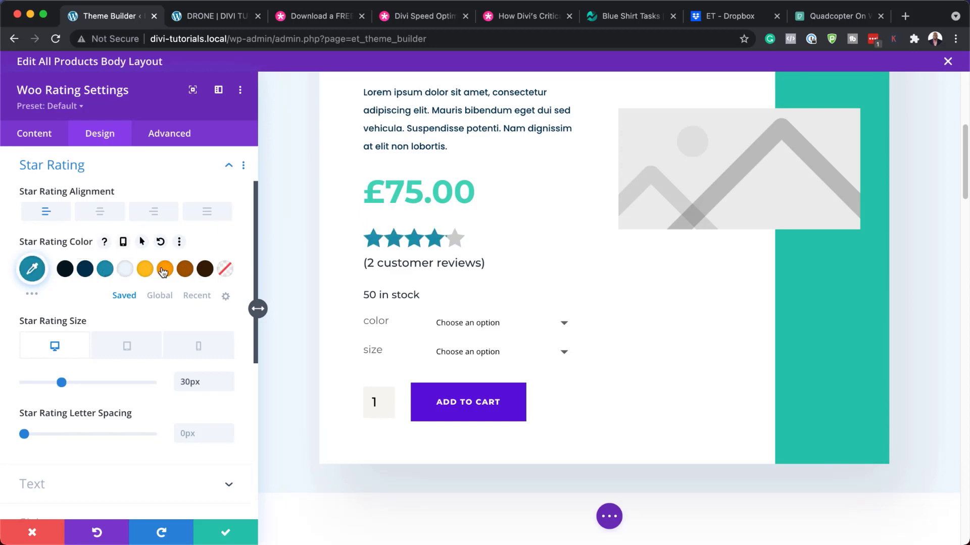
scroll(186, 422, "down", 5)
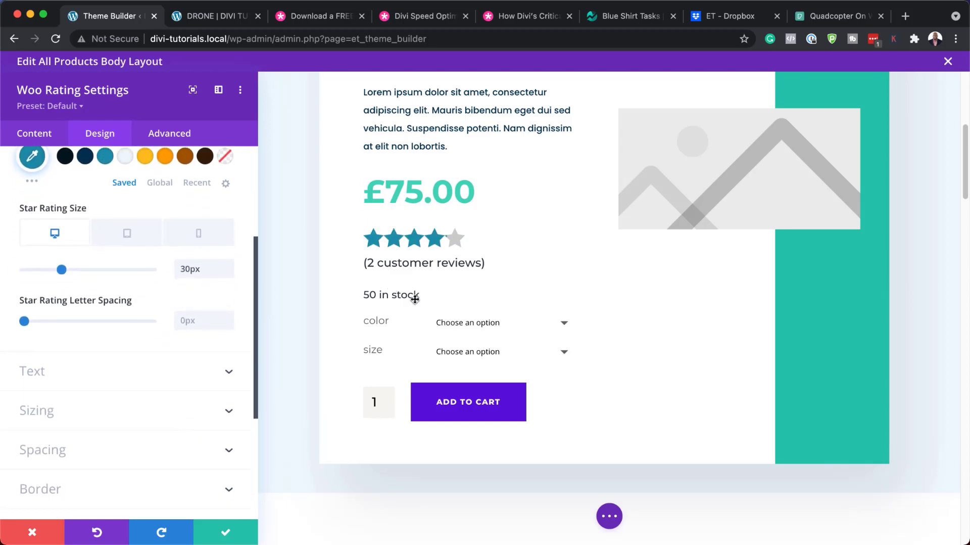
left_click(34, 541)
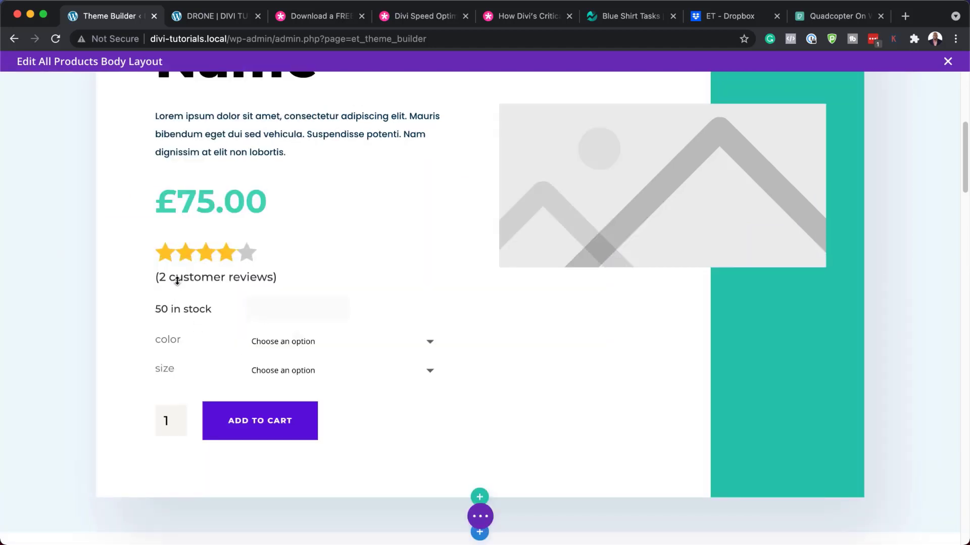
Open the stock module's settings and close them without changes.
mouse_move(171, 277)
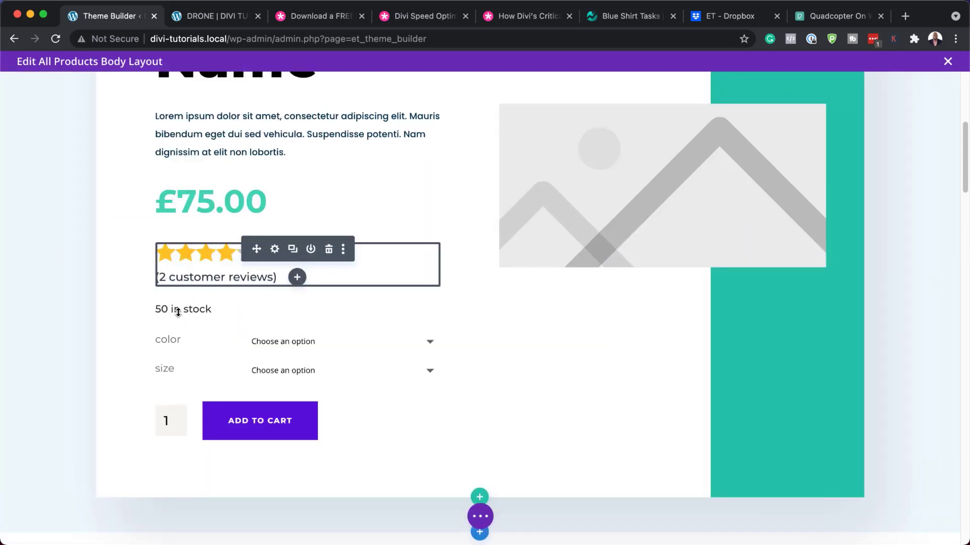
mouse_move(178, 311)
left_click(276, 309)
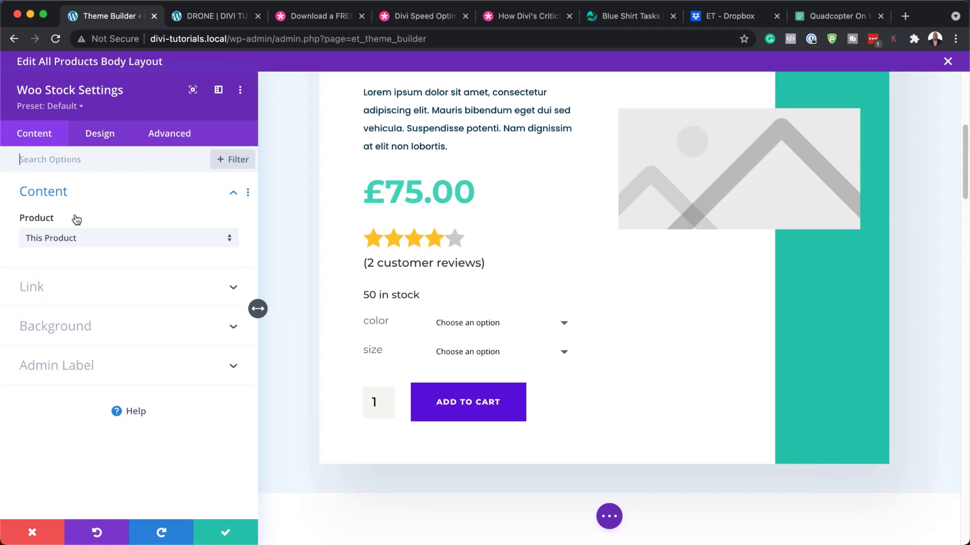
left_click(33, 531)
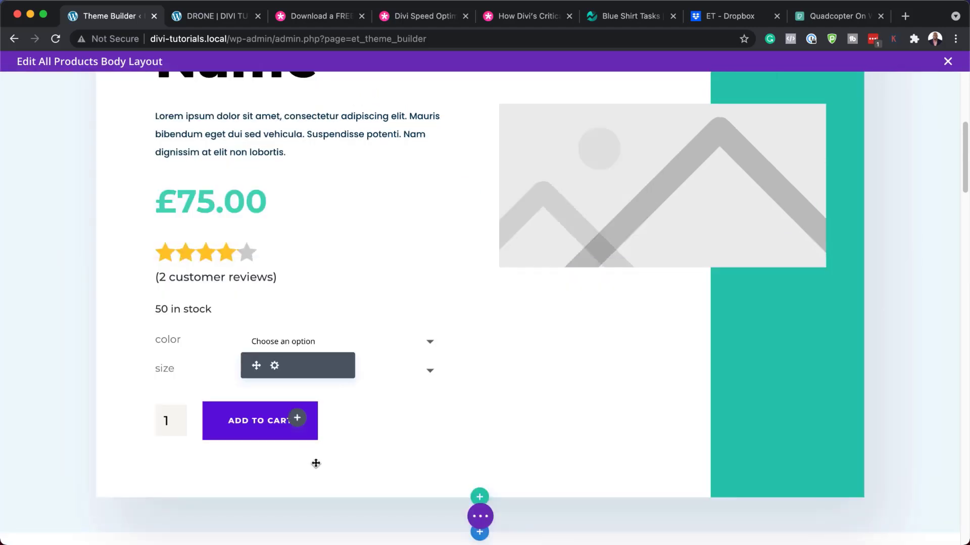
scroll(316, 461, "down", 3)
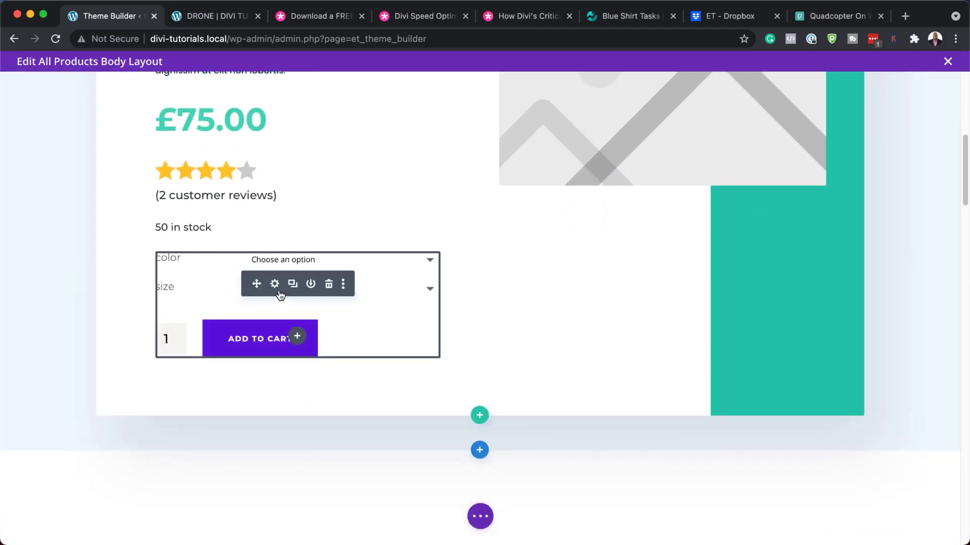
Give the Add to Cart button a brown #a35700 background.
left_click(275, 284)
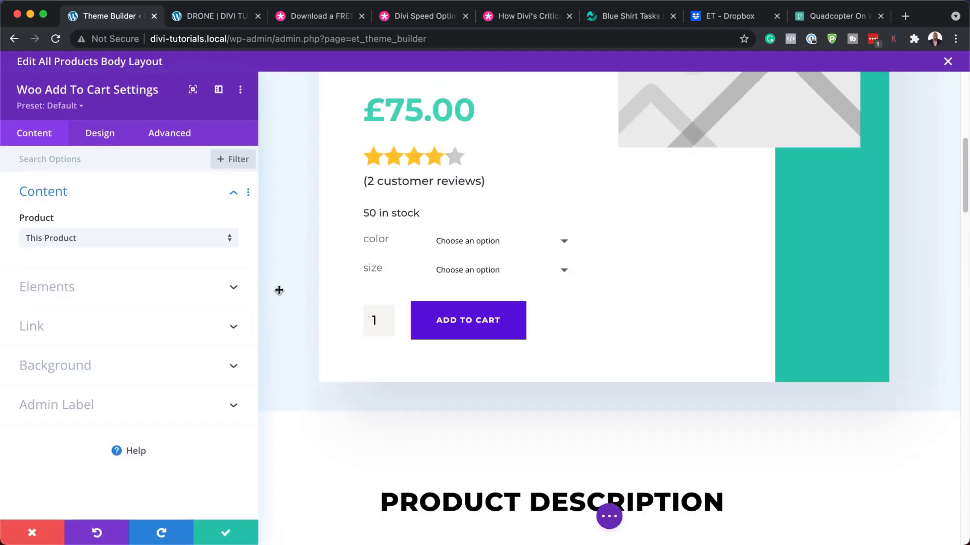
left_click(105, 134)
left_click(47, 309)
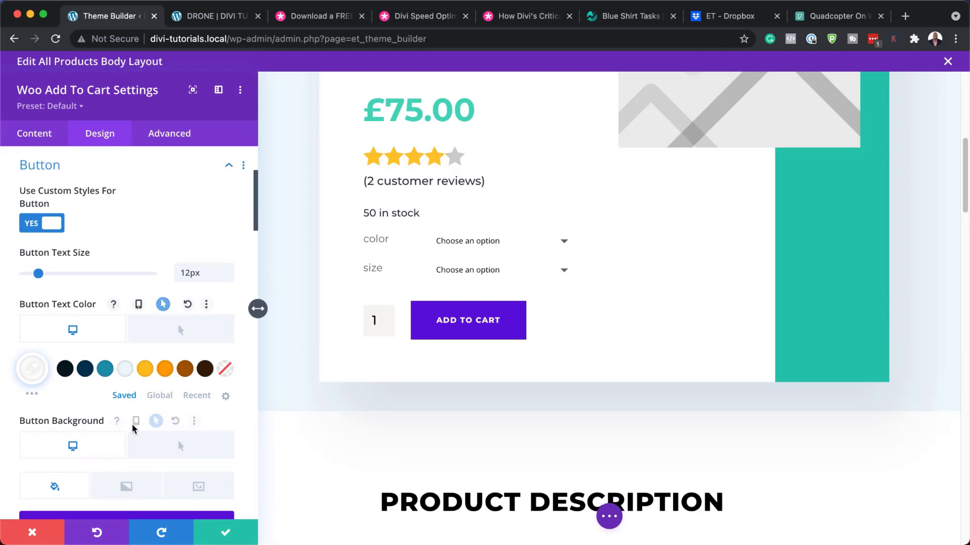
scroll(134, 428, "down", 3)
scroll(135, 428, "down", 3)
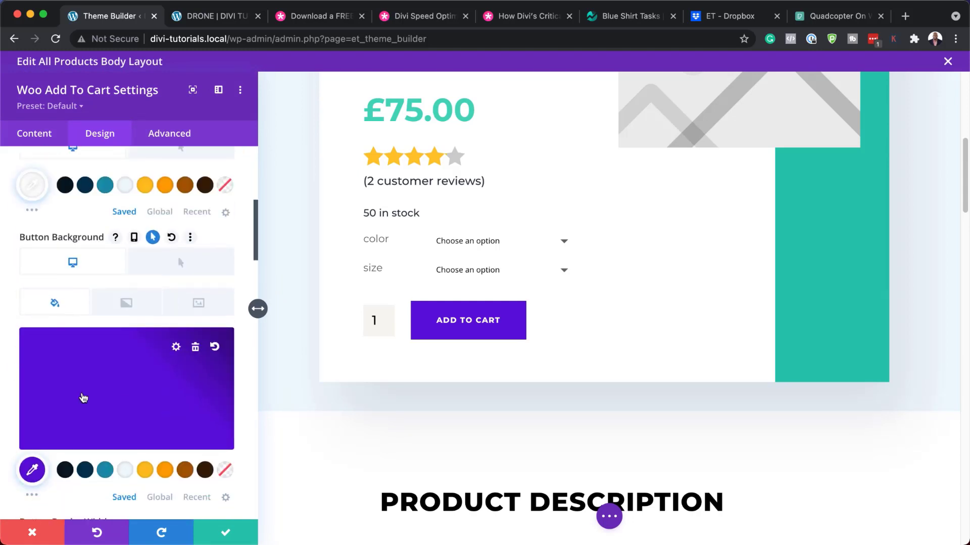
left_click(165, 471)
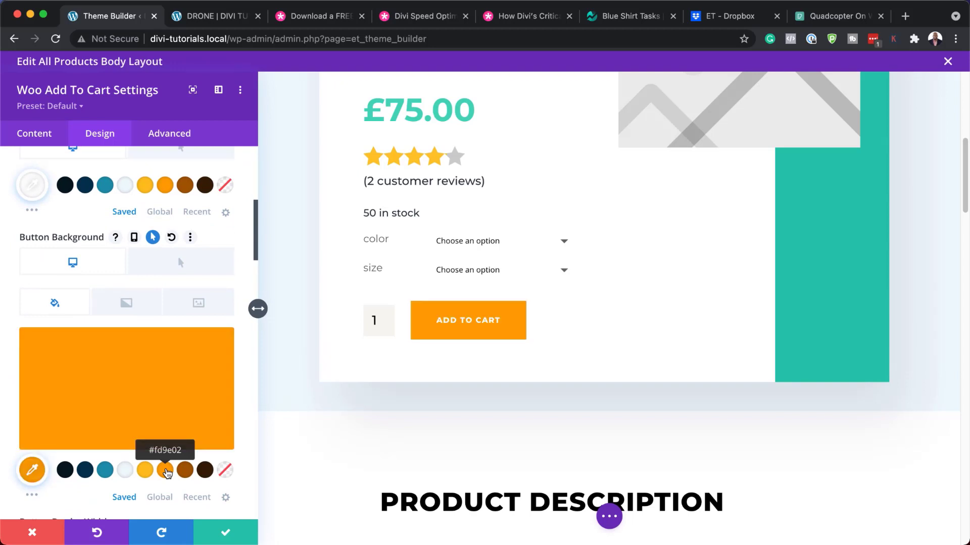
left_click(188, 473)
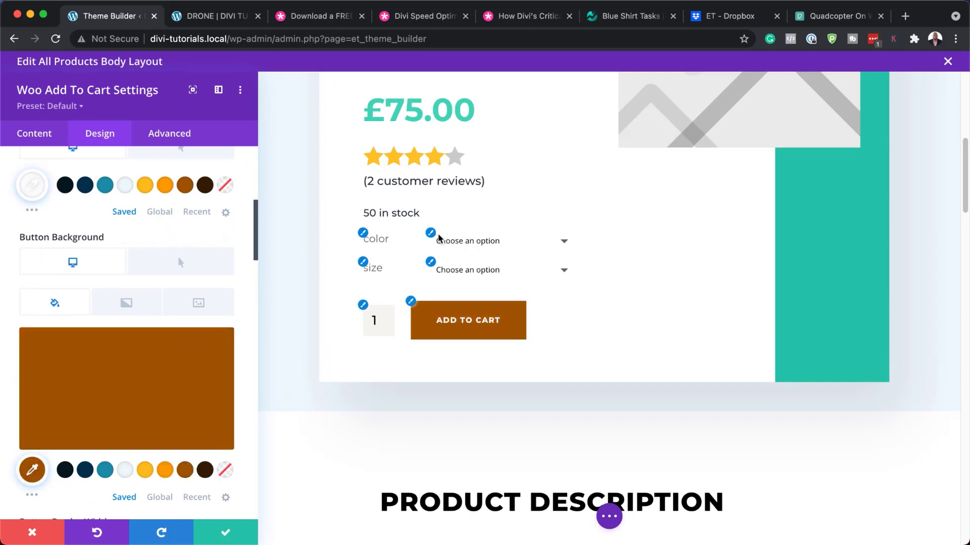
Set the product option dropdowns font to Montserrat and save the module.
left_click(431, 233)
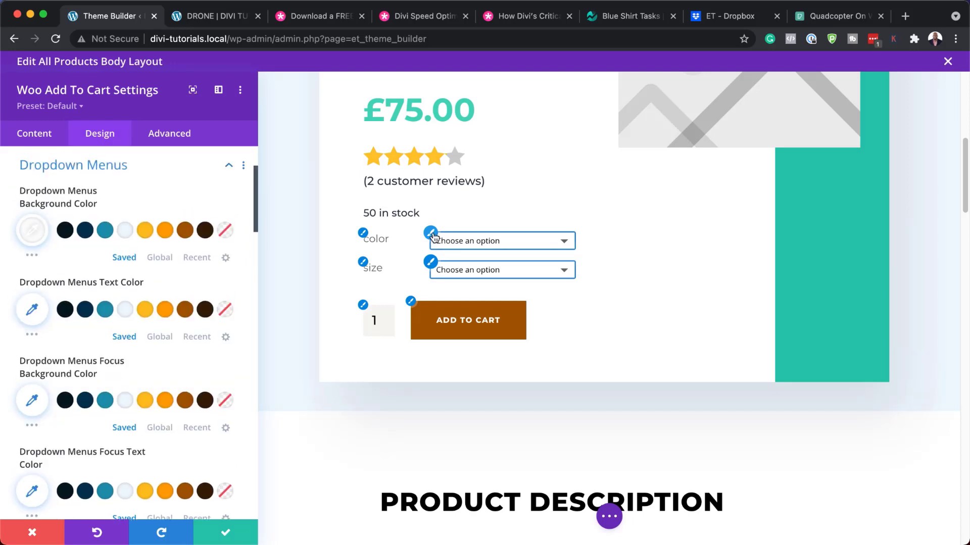
scroll(175, 391, "down", 5)
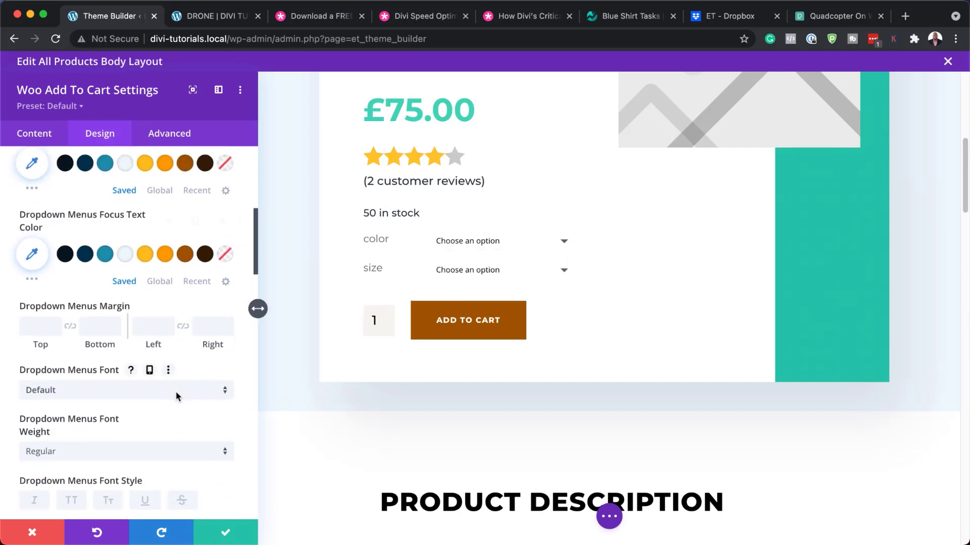
left_click(154, 392)
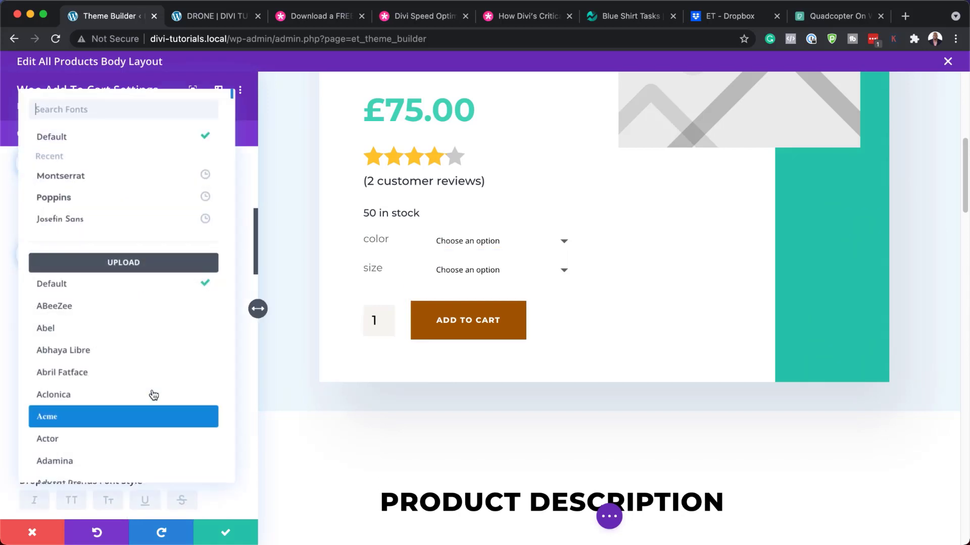
left_click(101, 178)
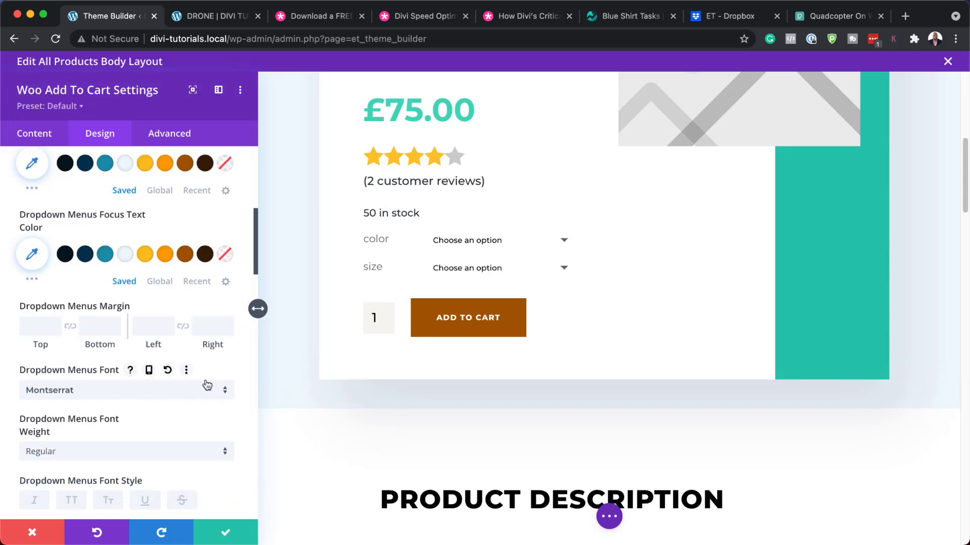
scroll(224, 464, "down", 5)
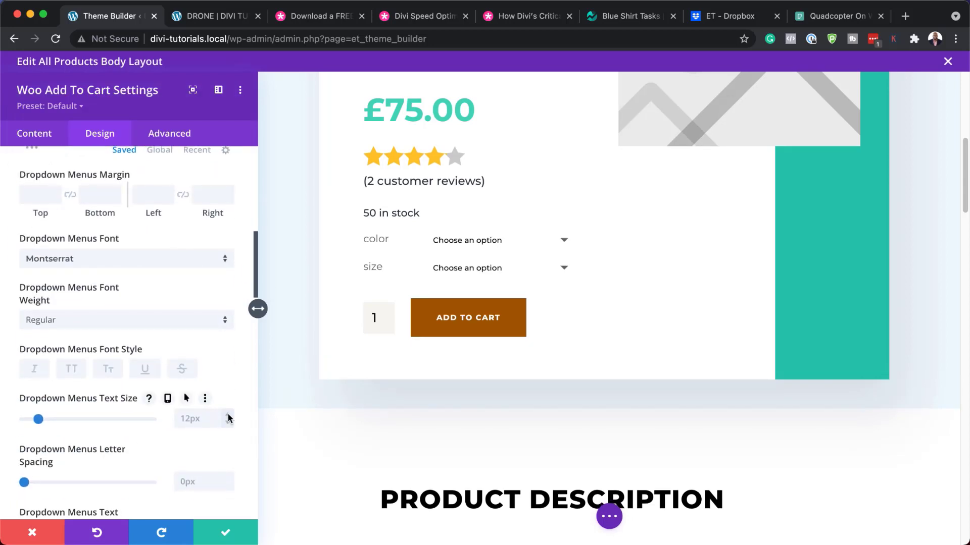
left_click(227, 531)
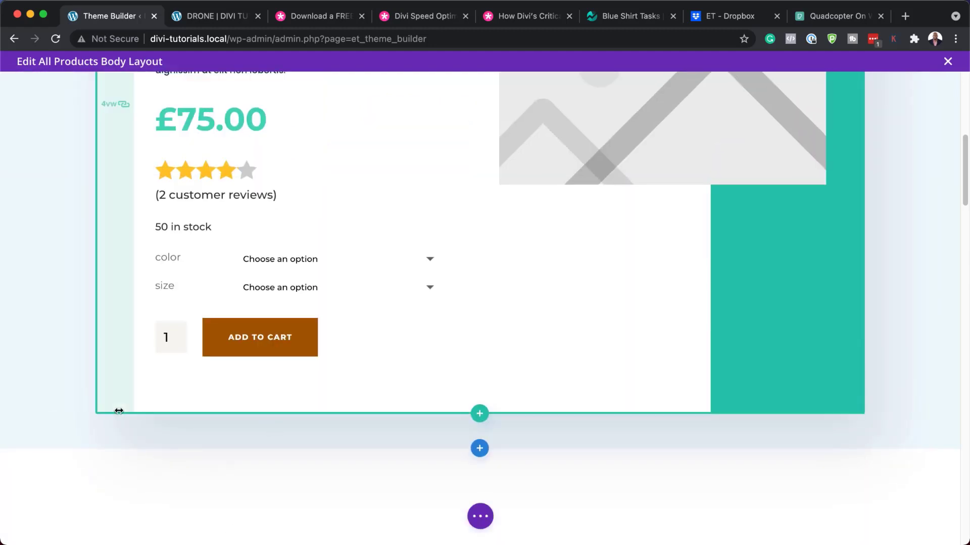
scroll(126, 411, "down", 3)
scroll(133, 411, "down", 5)
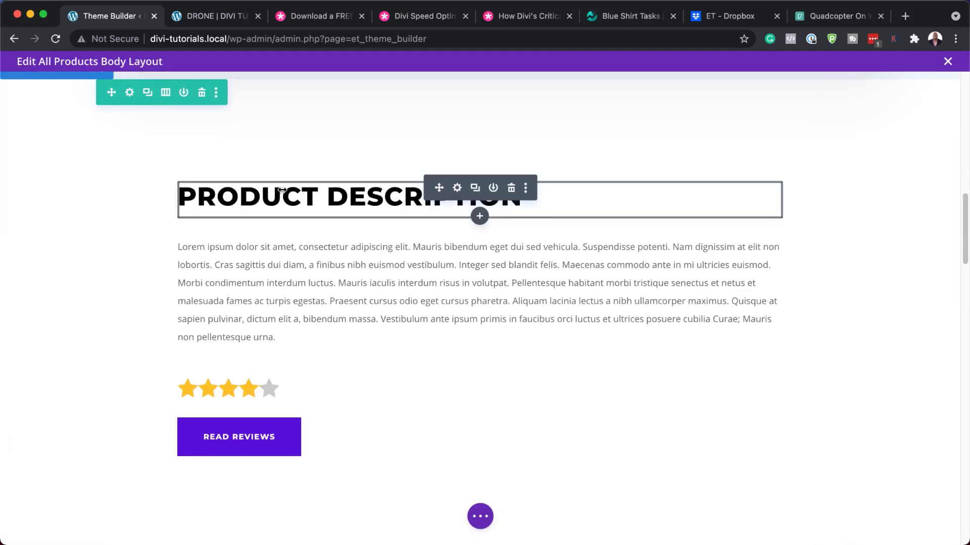
left_click(458, 188)
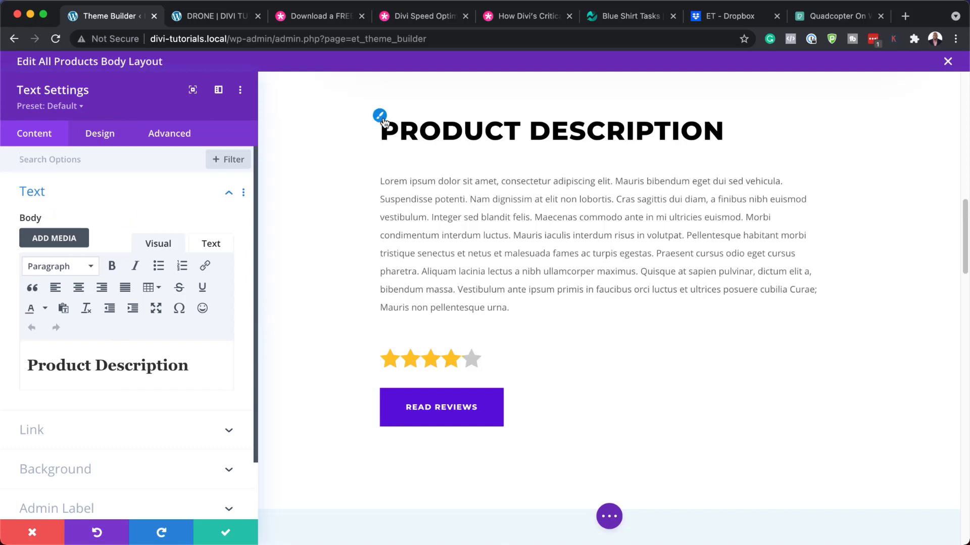
left_click(381, 117)
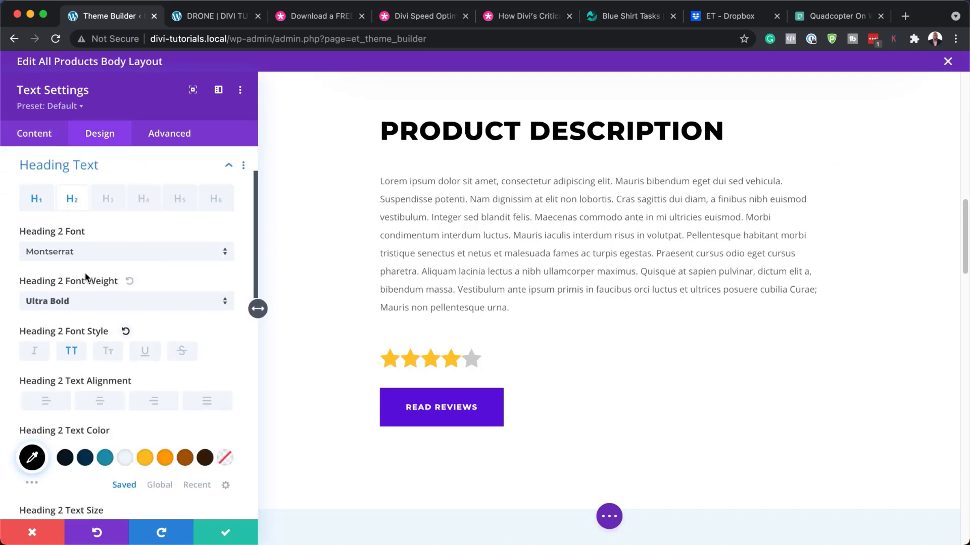
left_click(130, 252)
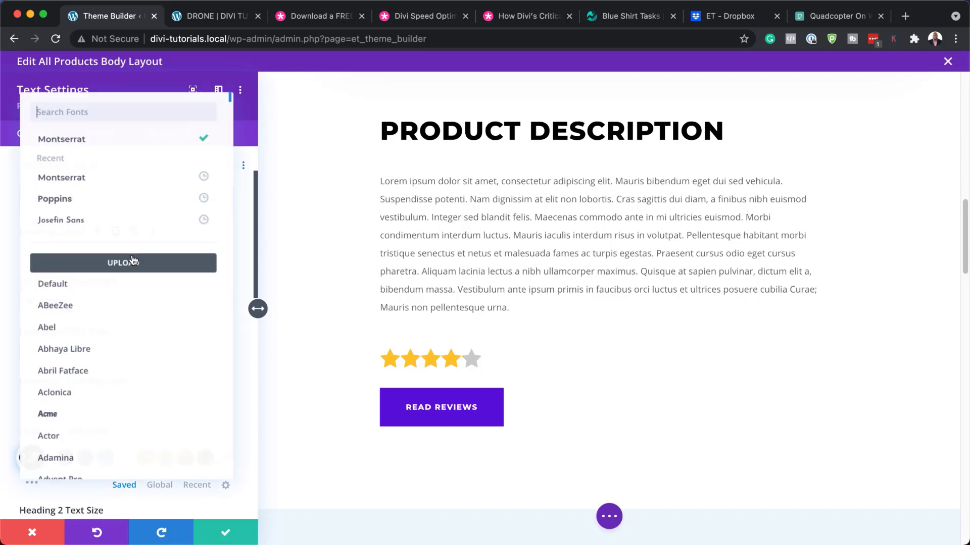
left_click(111, 200)
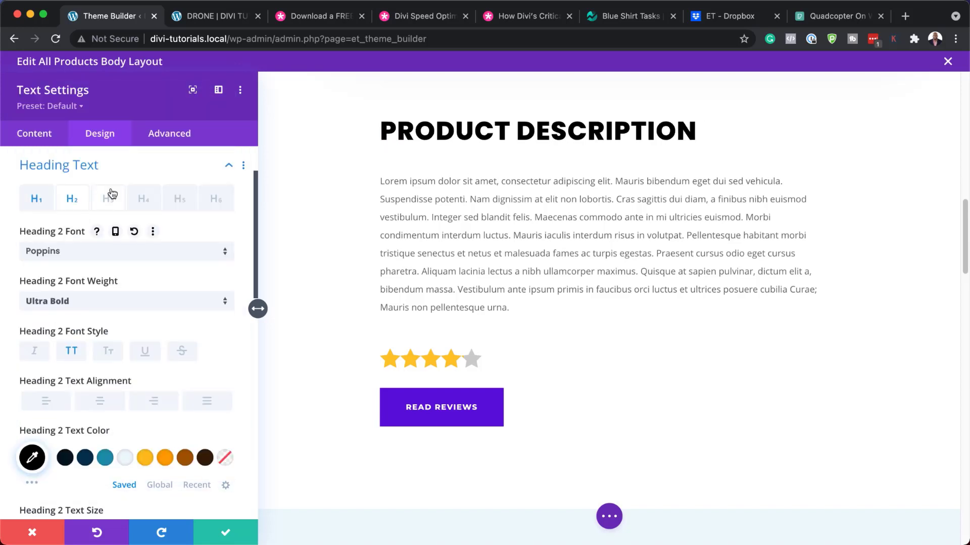
left_click(165, 460)
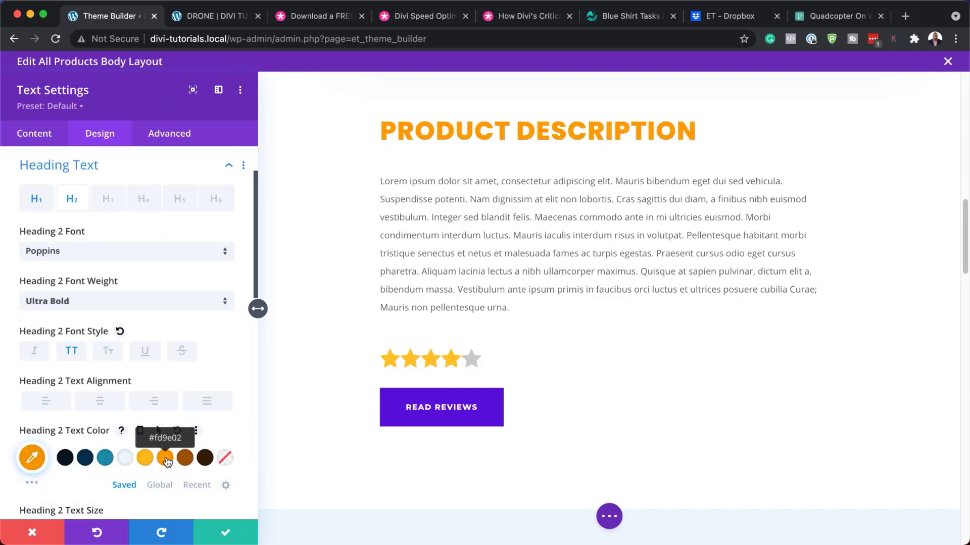
left_click(185, 458)
scroll(189, 462, "down", 3)
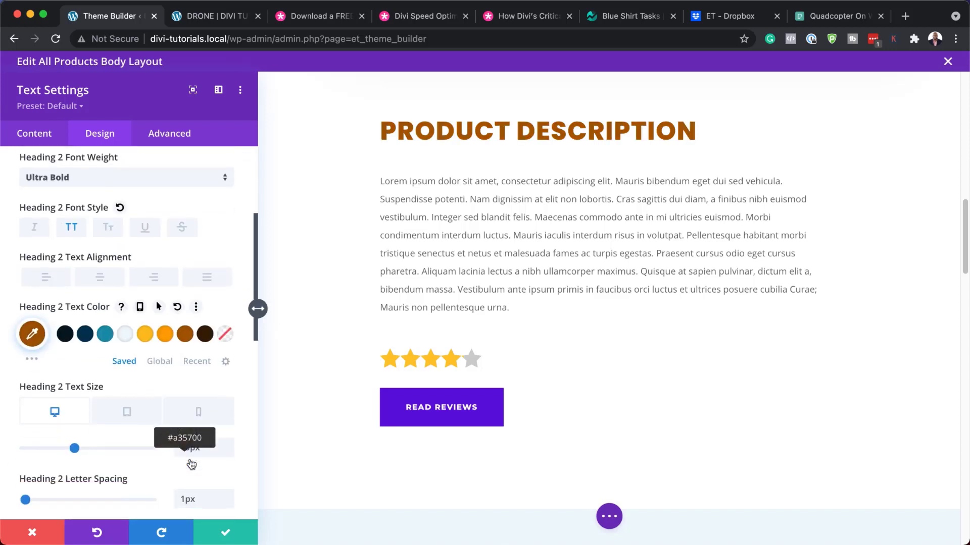
left_click(33, 533)
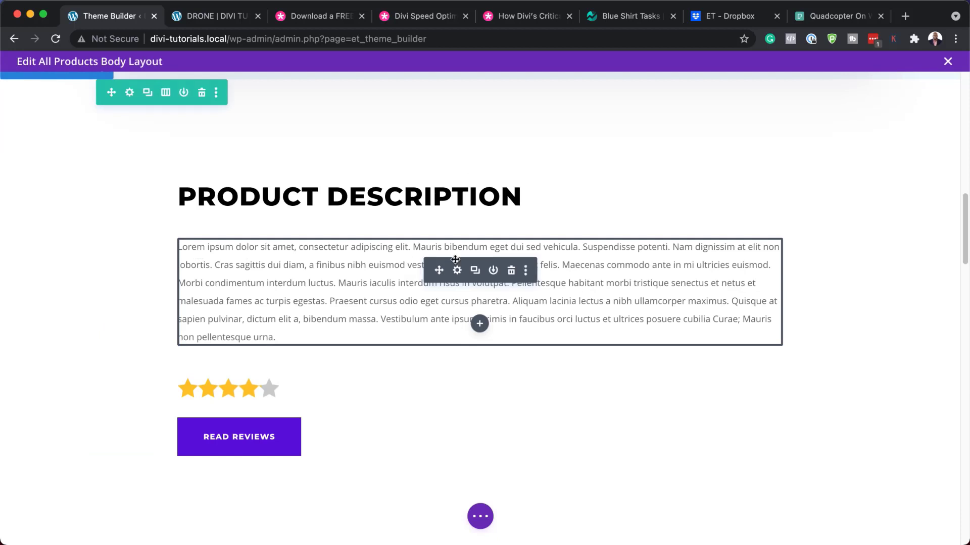
Change the Woo Description body text font to Montserrat and save.
left_click(457, 271)
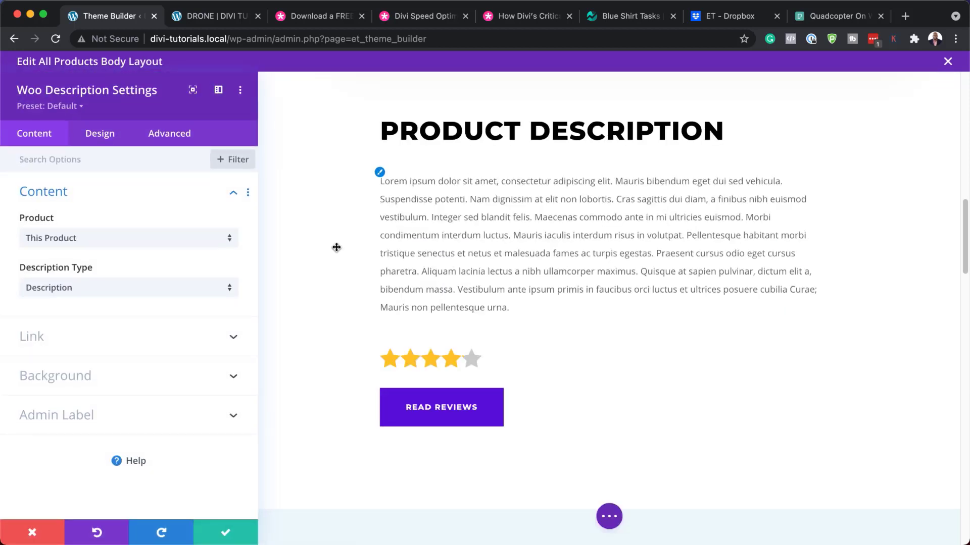
left_click(380, 173)
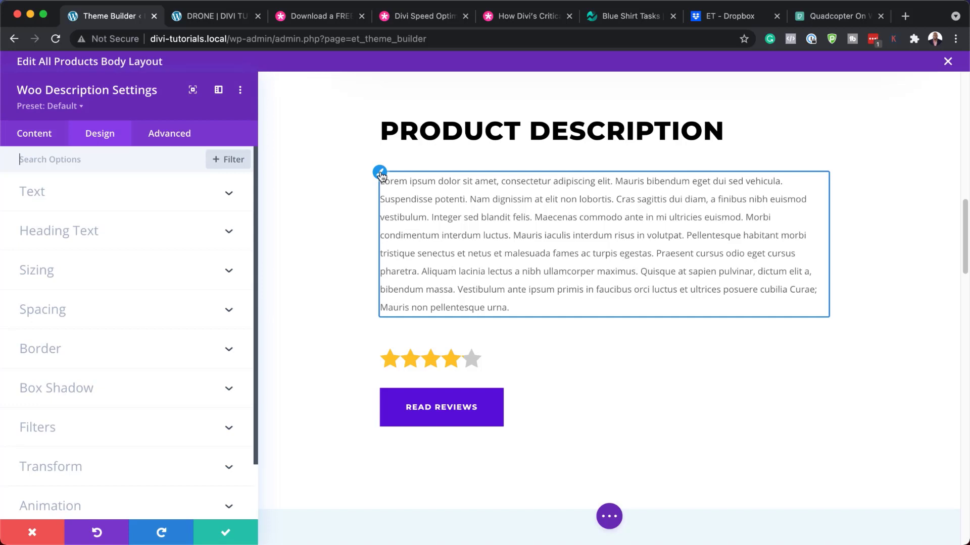
left_click(136, 197)
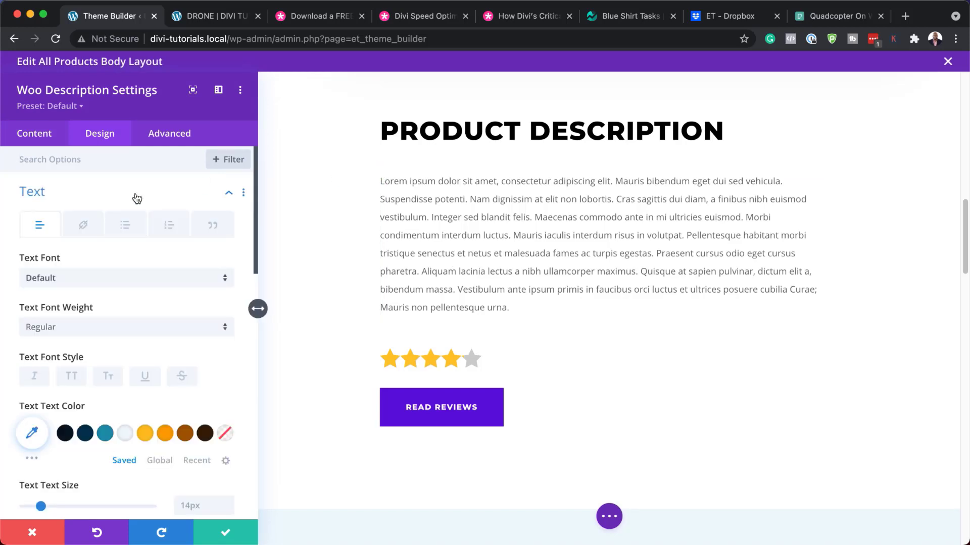
left_click(116, 283)
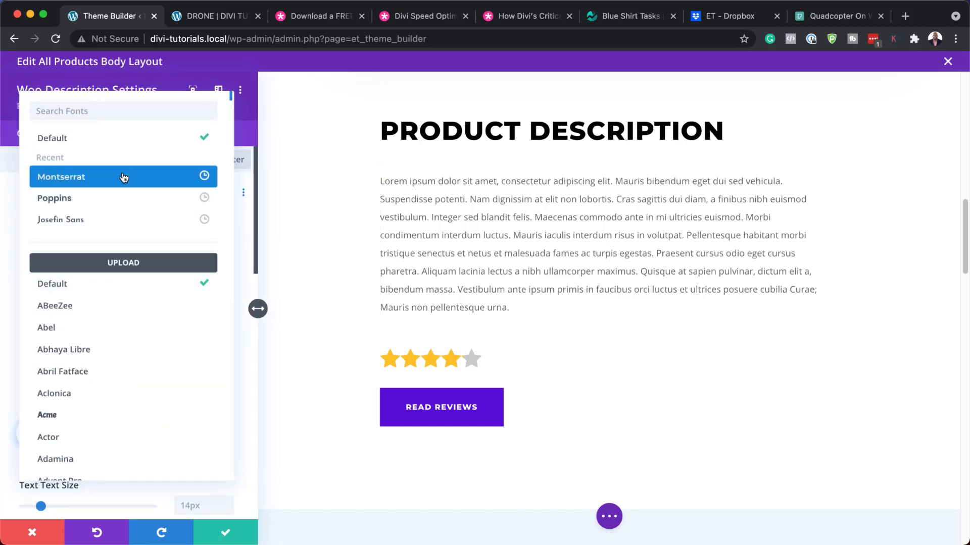
left_click(122, 174)
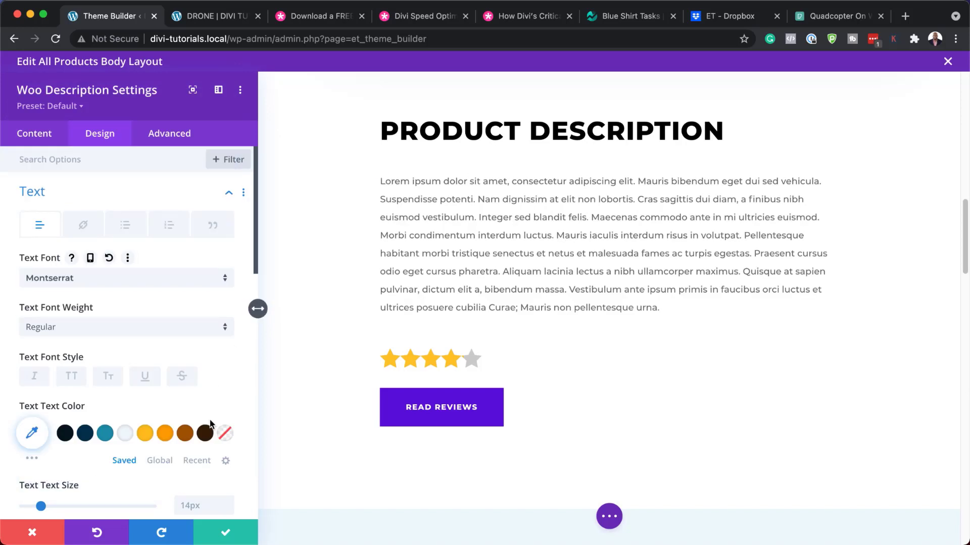
scroll(210, 411, "down", 3)
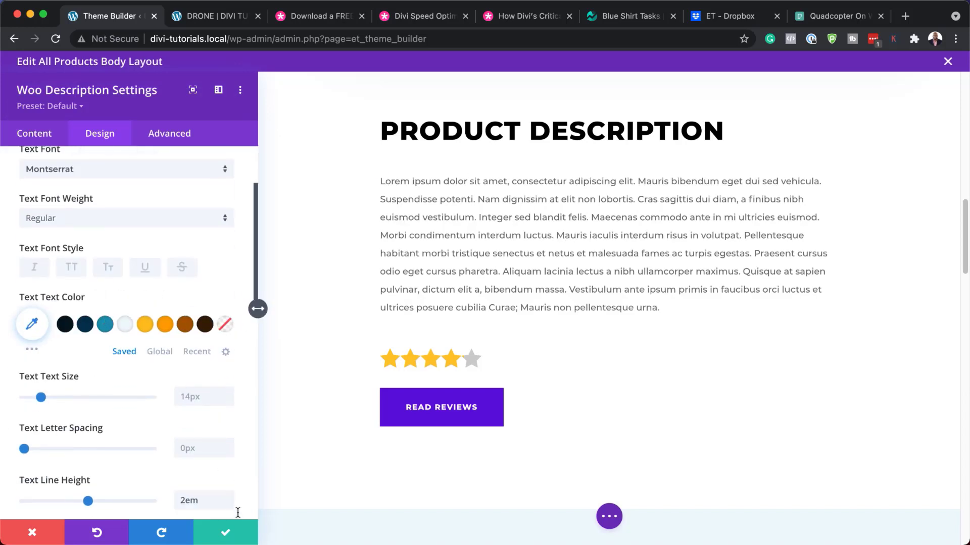
left_click(229, 534)
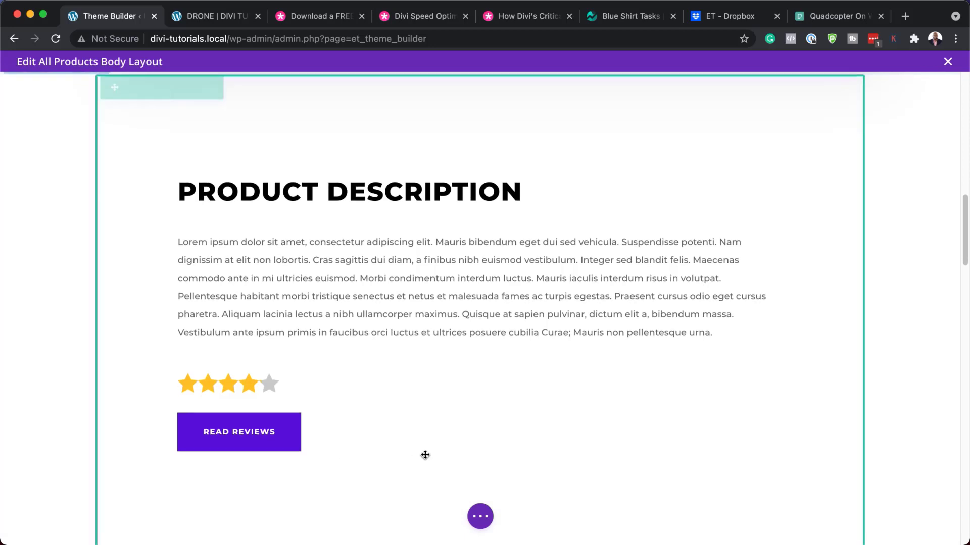
scroll(424, 455, "down", 3)
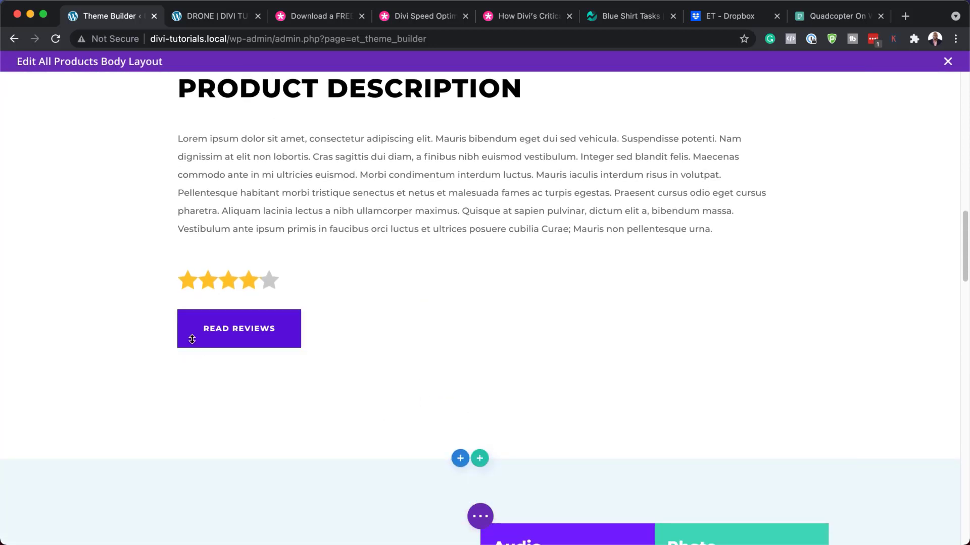
scroll(341, 419, "down", 5)
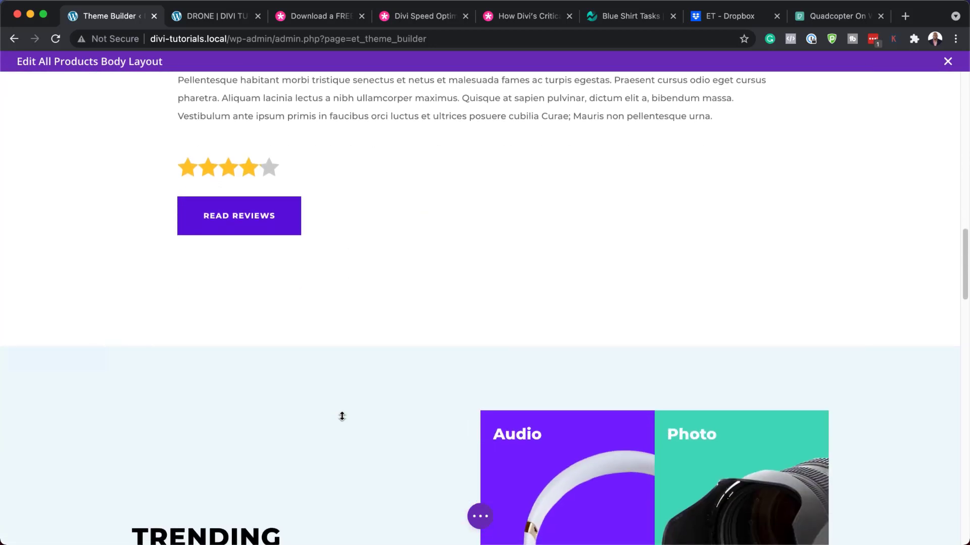
scroll(342, 416, "down", 4)
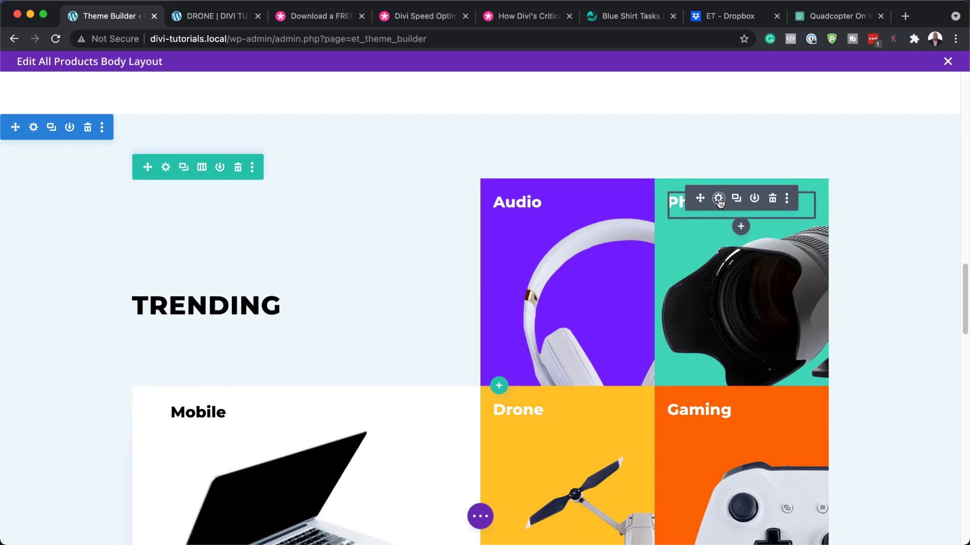
left_click(718, 199)
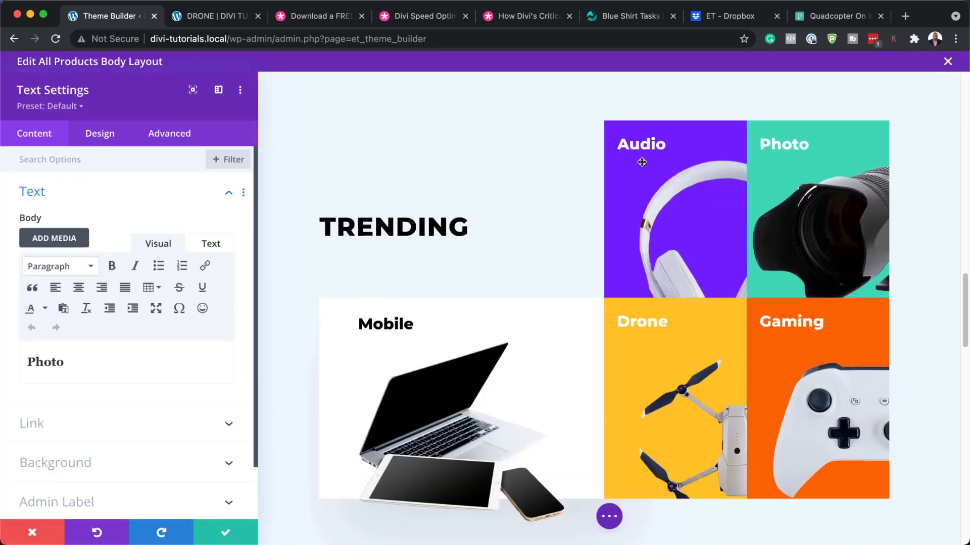
scroll(34, 352, "down", 1)
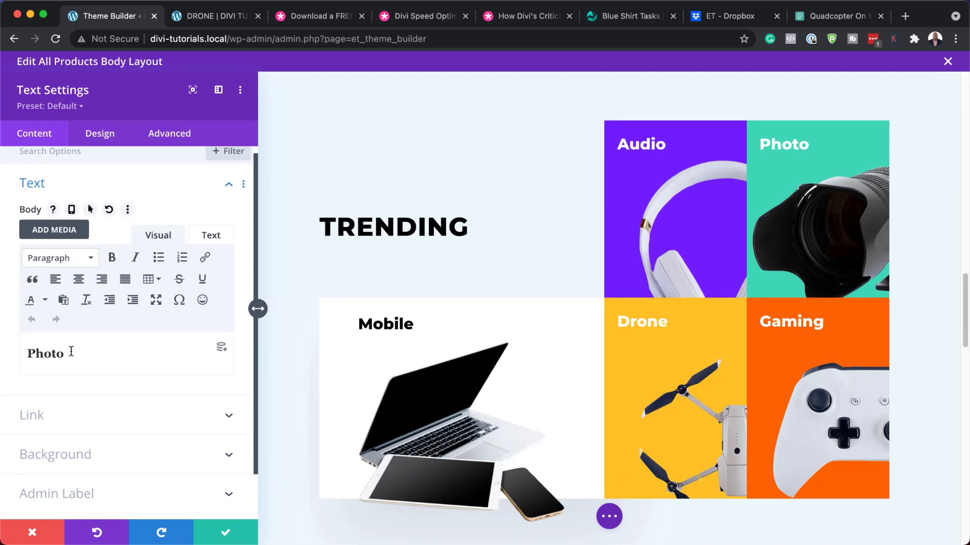
left_click(33, 531)
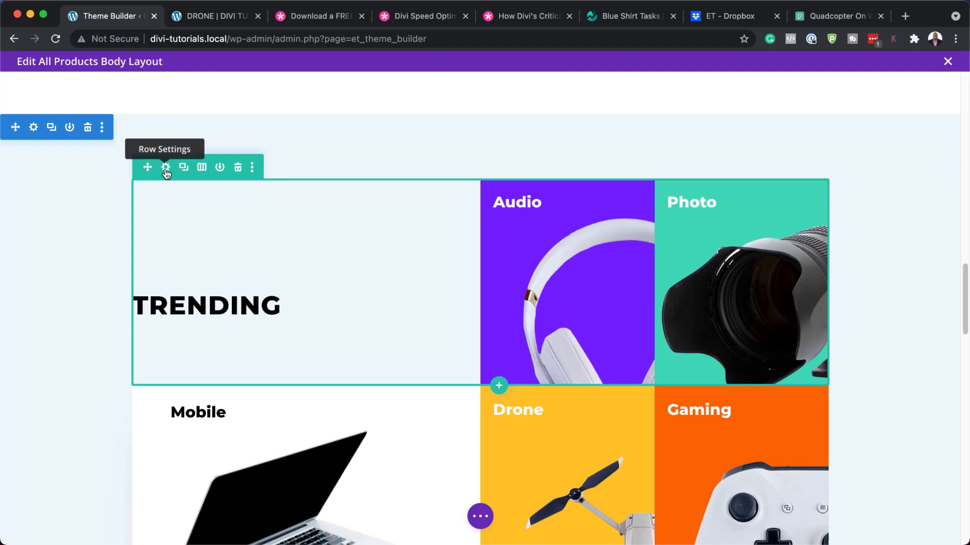
Switch the Trending row's Audio column background from purple to the brown swatch.
left_click(165, 168)
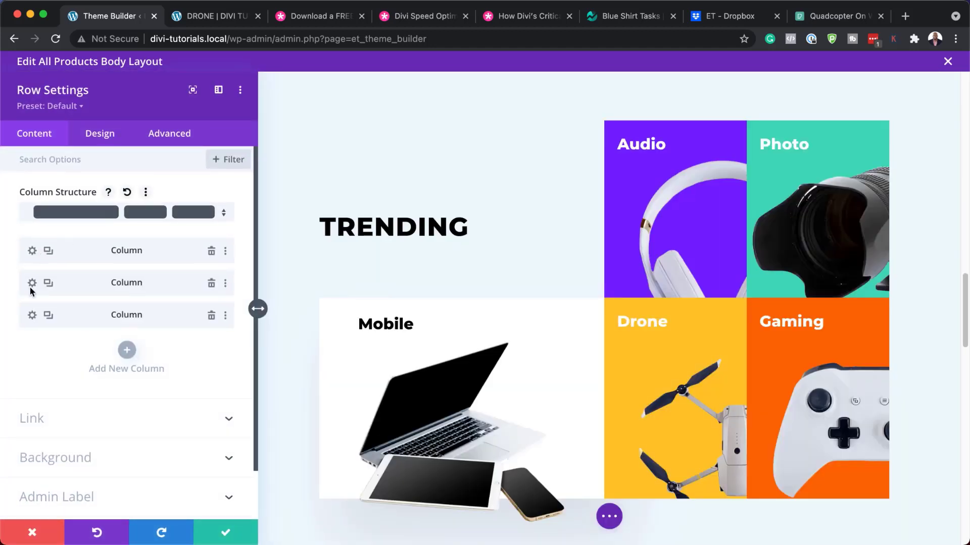
left_click(32, 283)
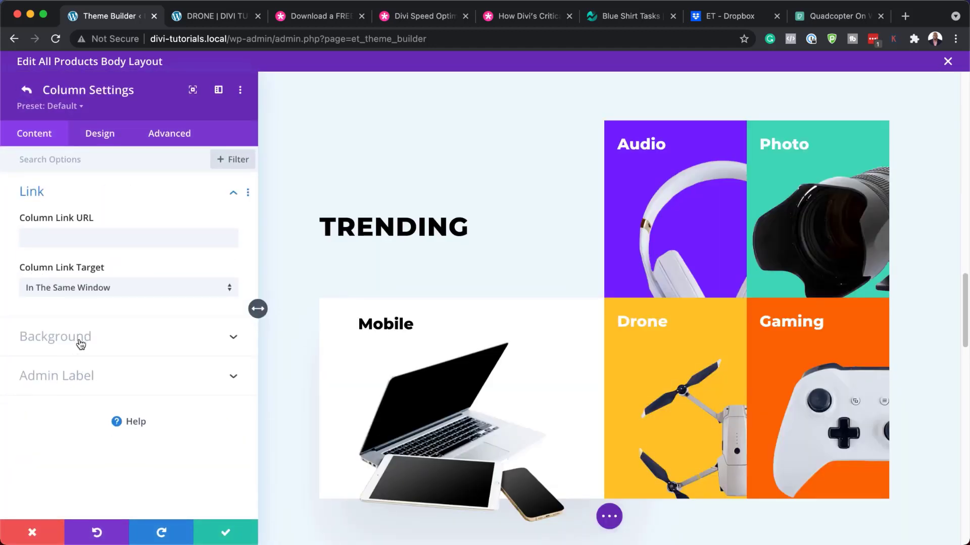
left_click(78, 338)
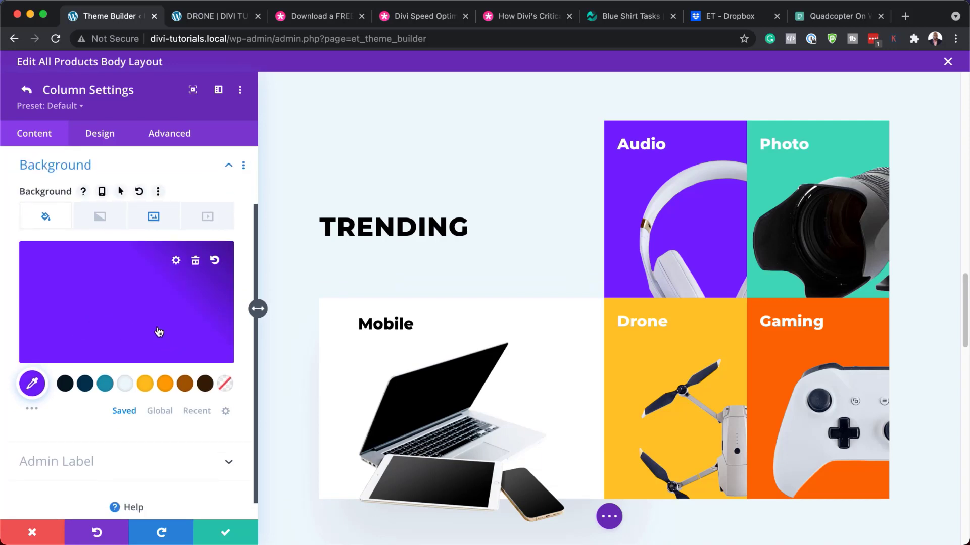
left_click(186, 384)
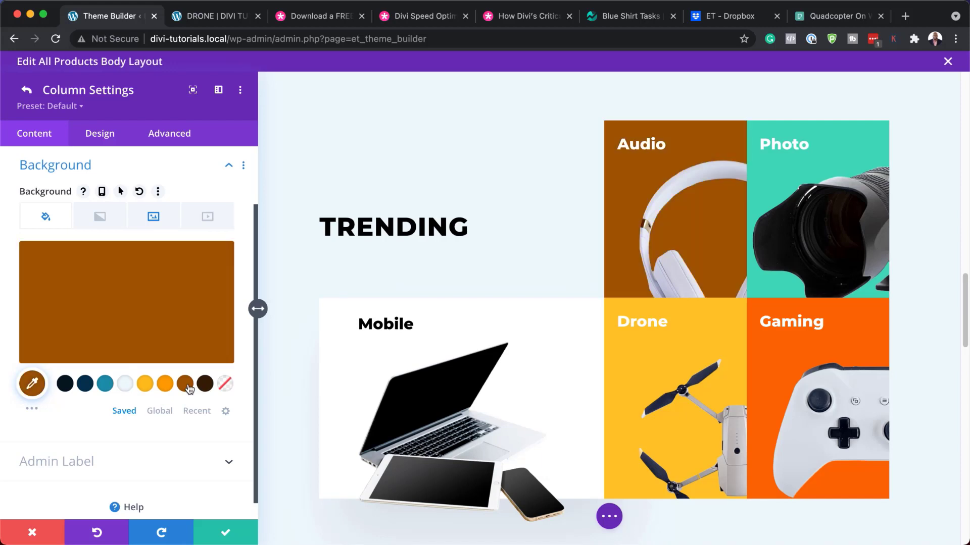
left_click(153, 217)
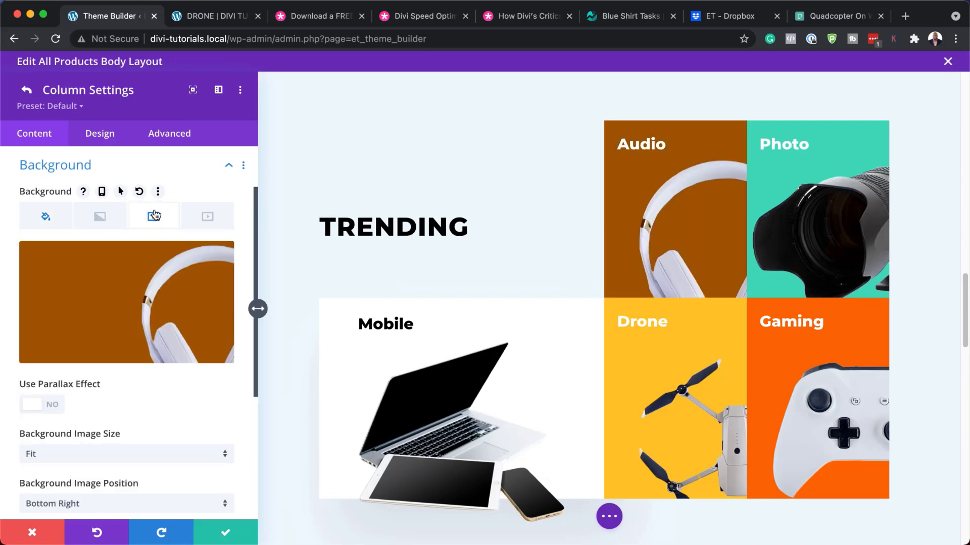
mouse_move(104, 297)
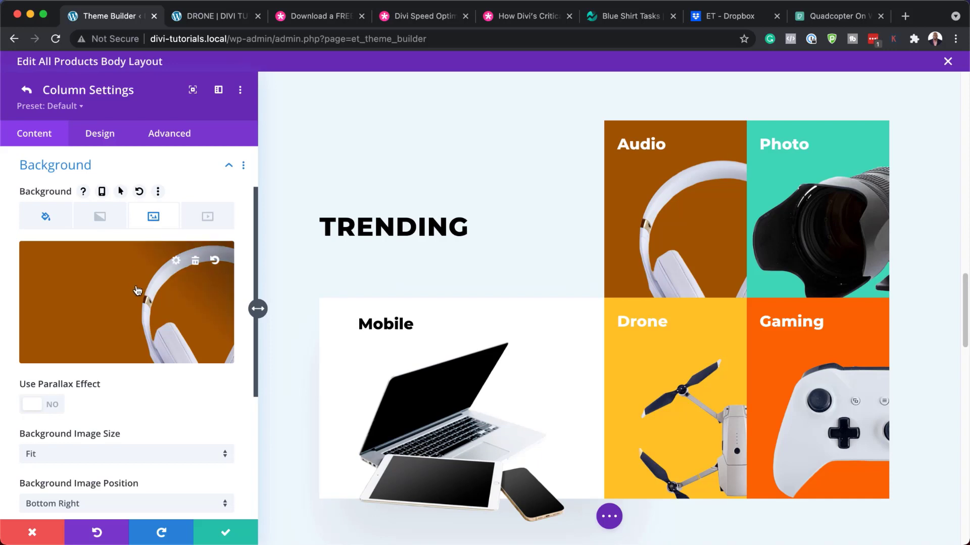
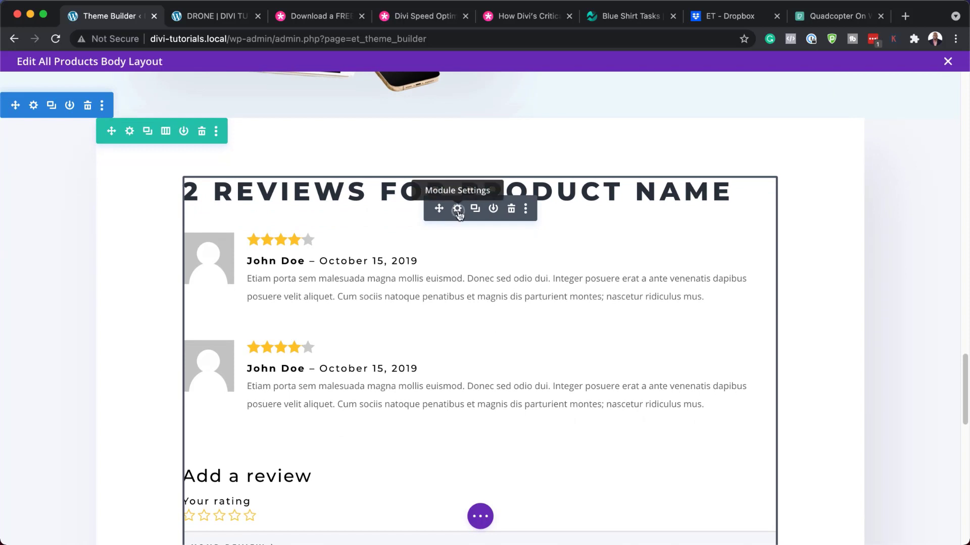
Reduce the Woo Reviews meta text letter spacing to 0px.
left_click(457, 209)
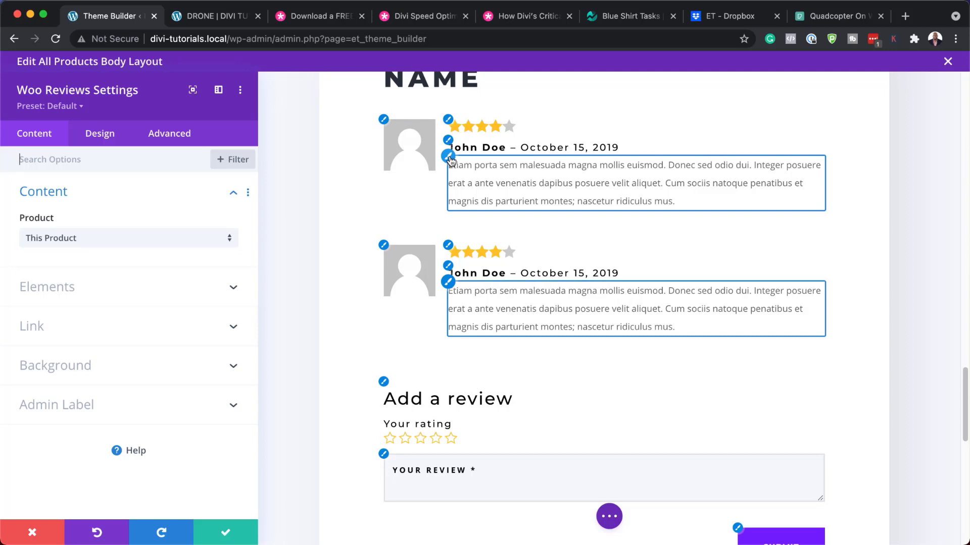
left_click(449, 142)
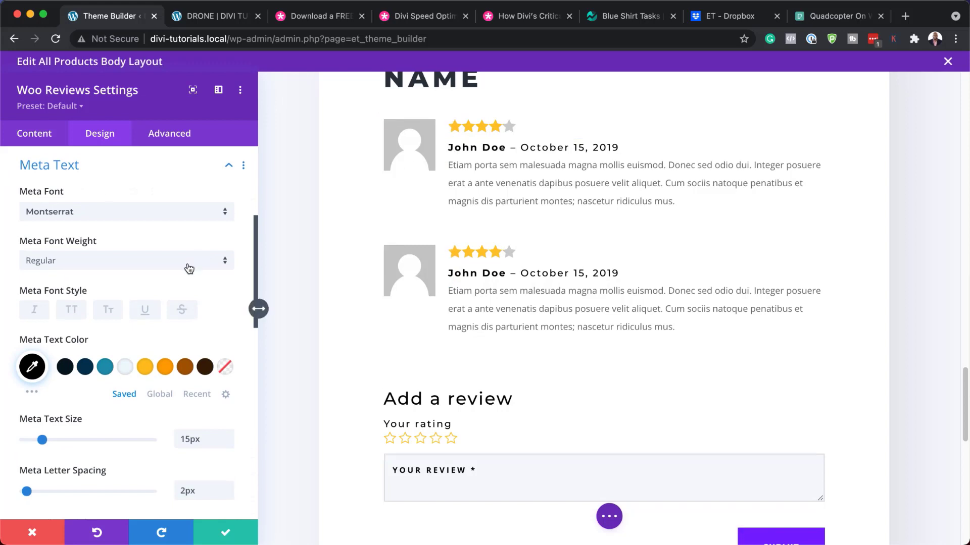
scroll(207, 369, "down", 2)
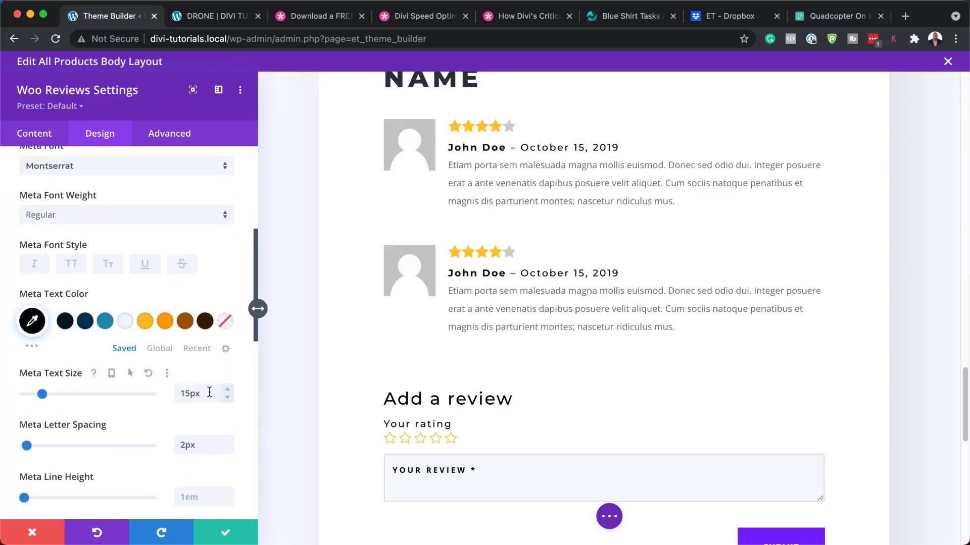
left_click(229, 450)
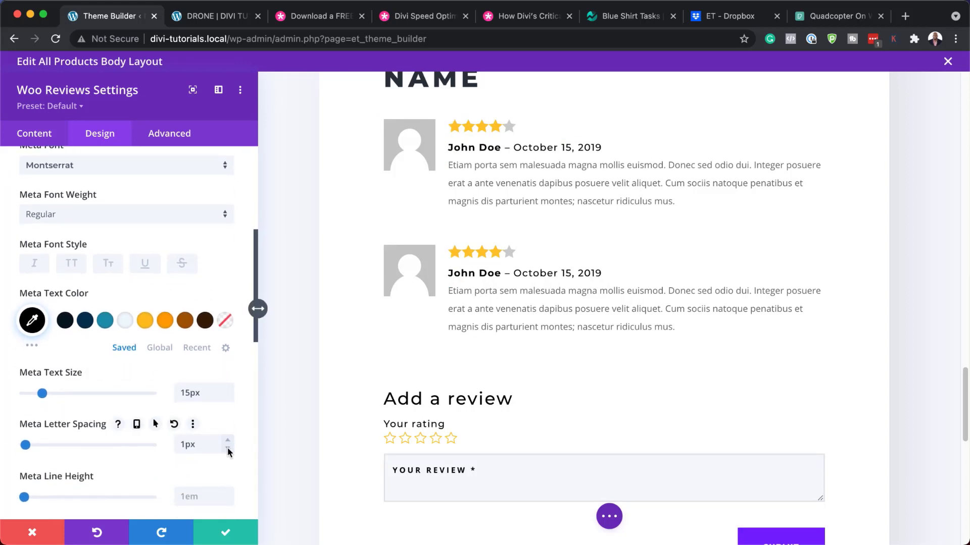
left_click(228, 450)
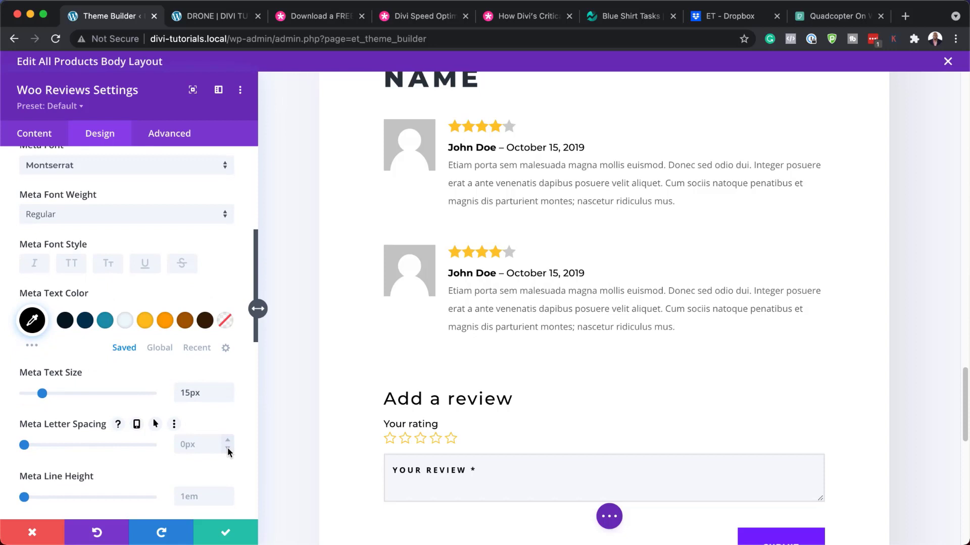
Keep the reviewer name and date at Regular weight and colour them dark navy.
left_click(83, 214)
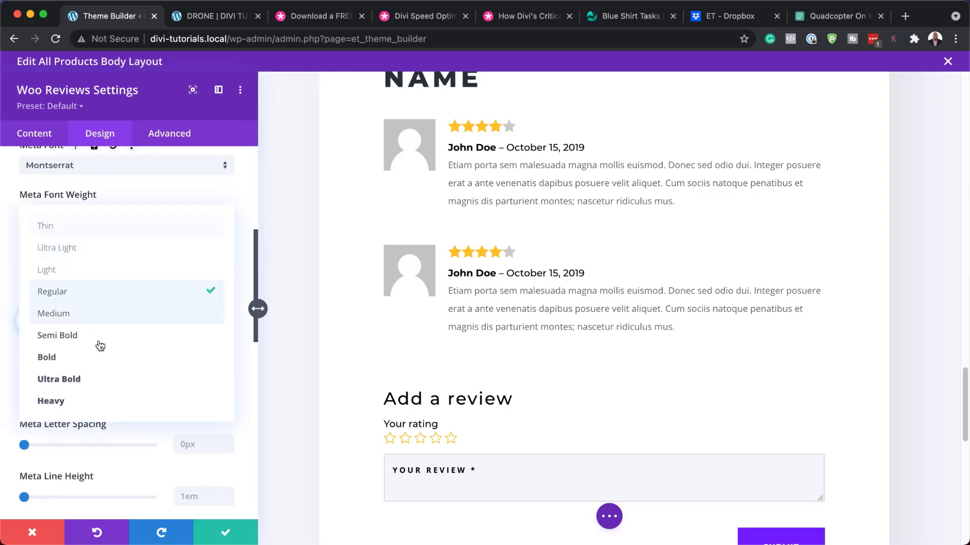
left_click(102, 362)
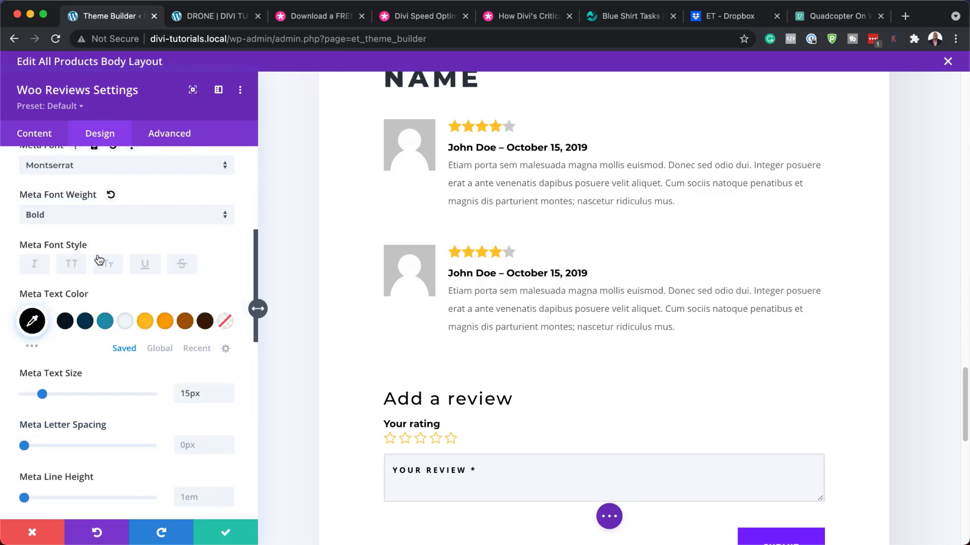
left_click(95, 217)
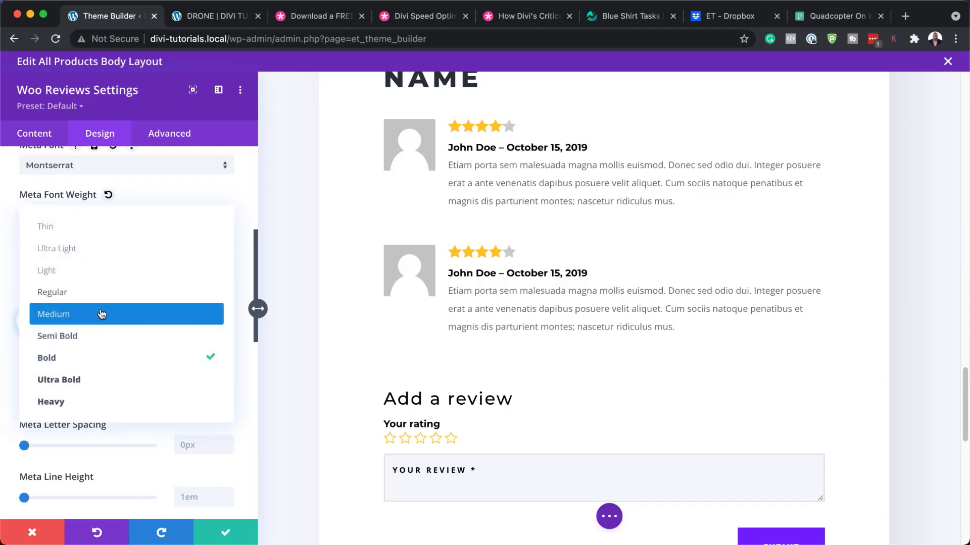
left_click(103, 293)
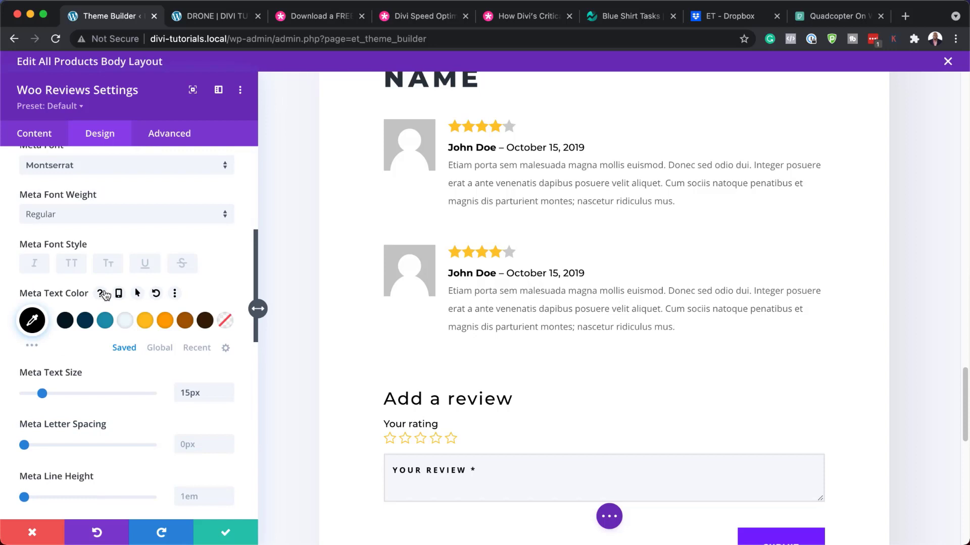
left_click(105, 321)
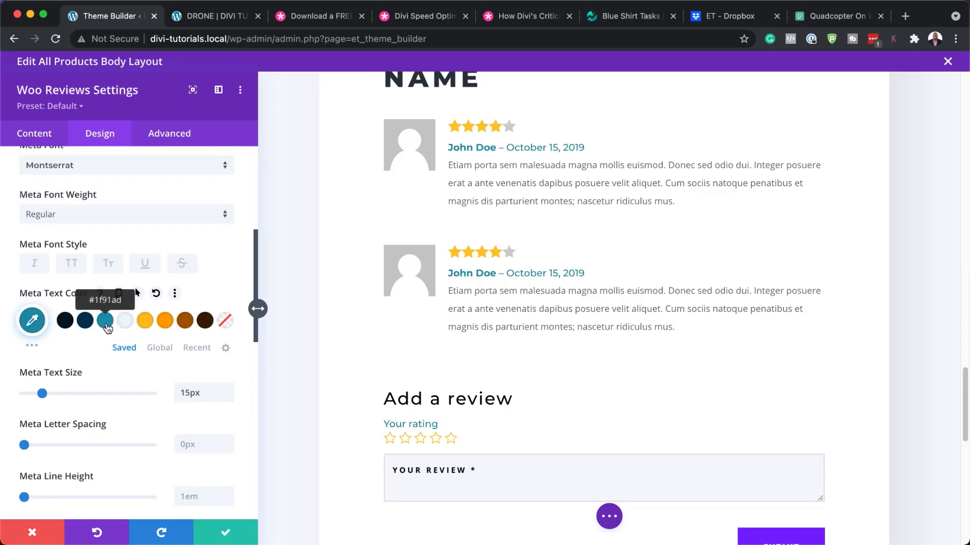
left_click(84, 320)
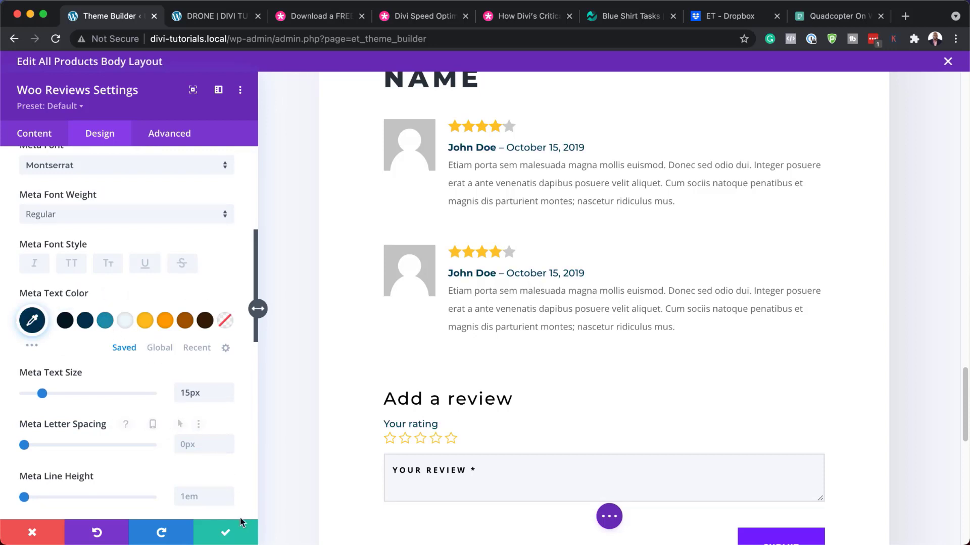
Colour the review stars orange and set the comment text font to Montserrat.
left_click(449, 248)
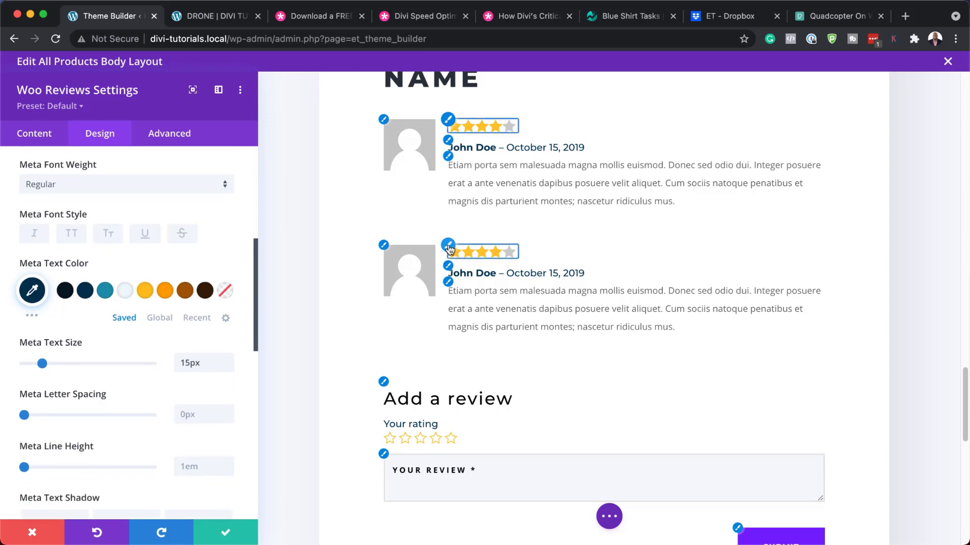
left_click(167, 270)
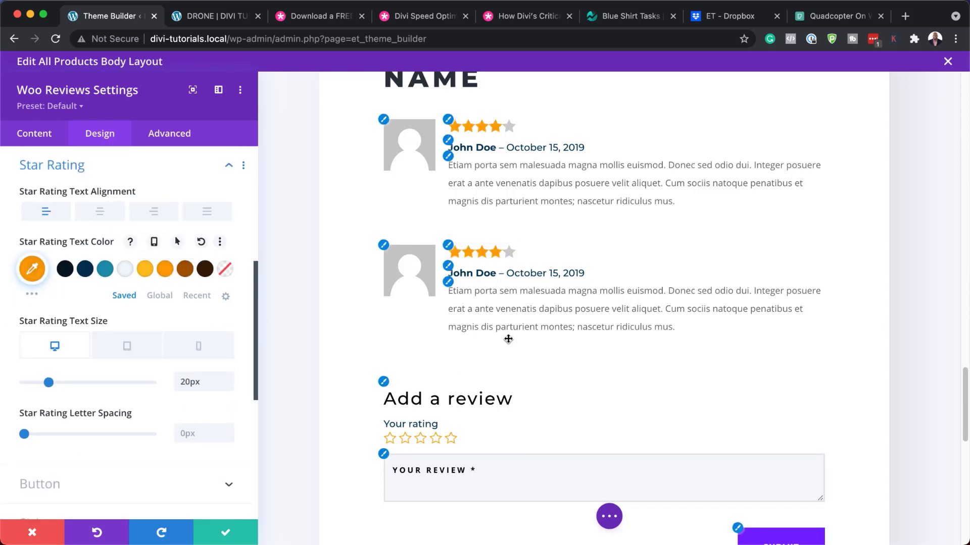
left_click(450, 288)
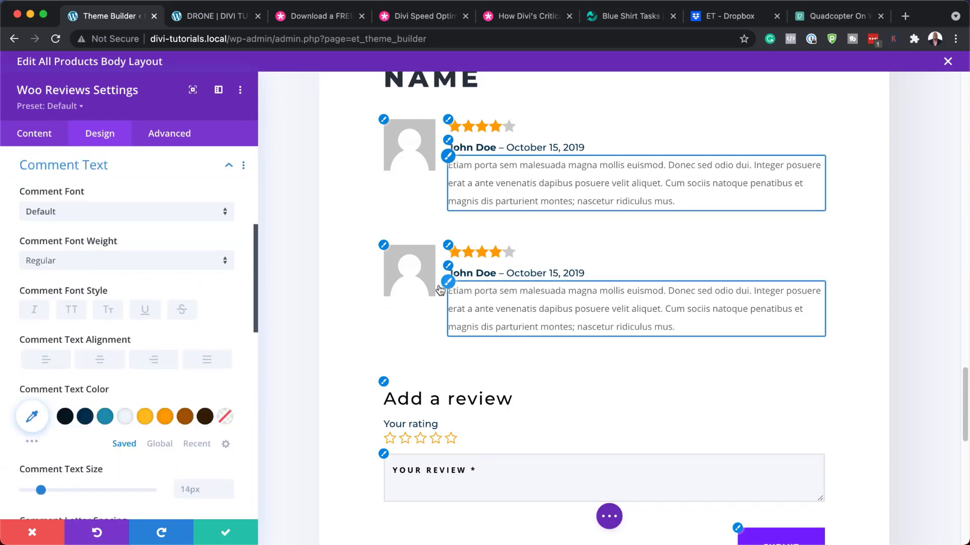
left_click(148, 212)
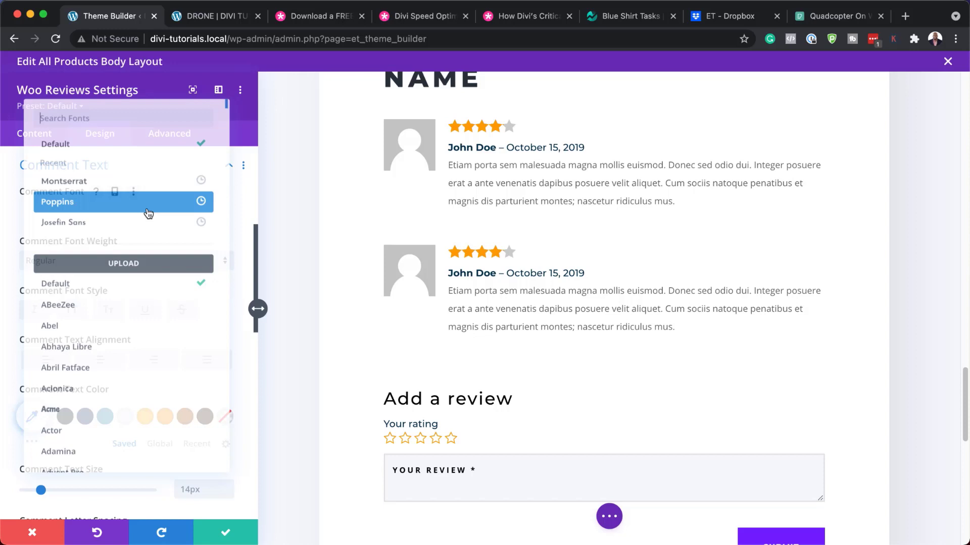
left_click(121, 176)
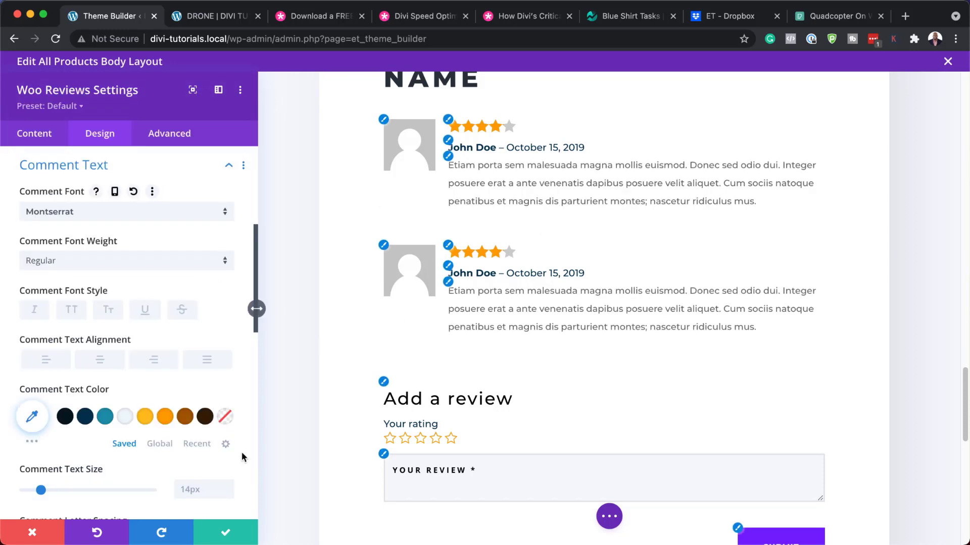
Reduce the 'Add a review' form title letter spacing from 2px to 0px.
left_click(385, 383)
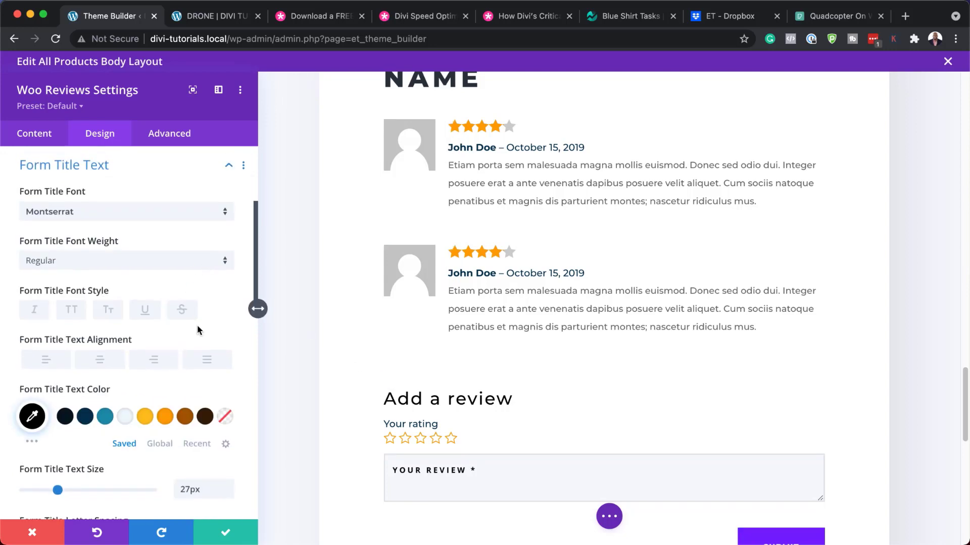
scroll(201, 423, "down", 2)
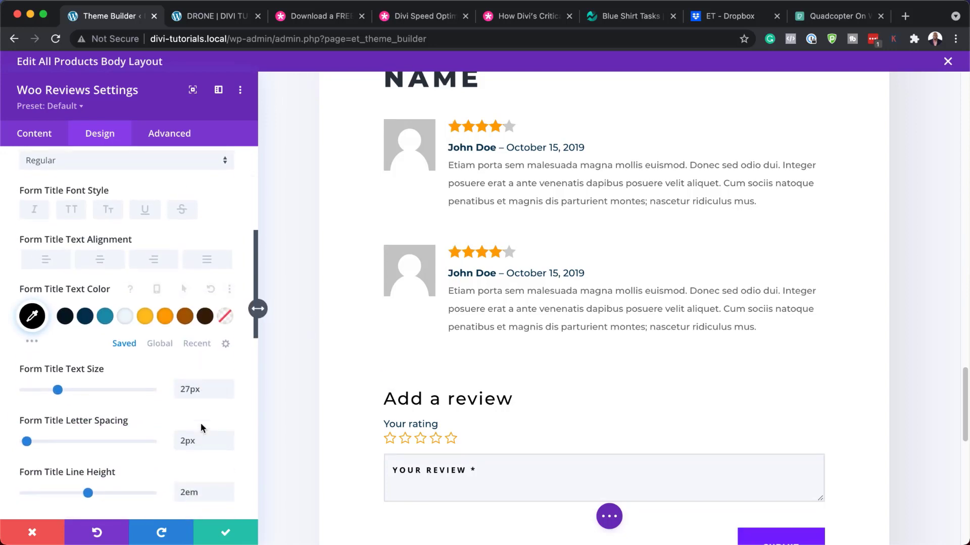
left_click(231, 443)
left_click(230, 443)
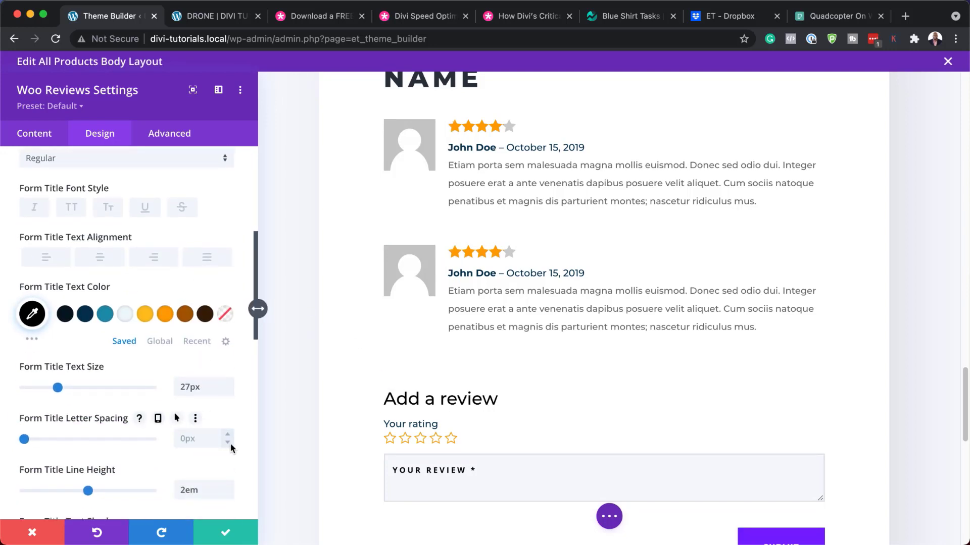
scroll(286, 474, "down", 3)
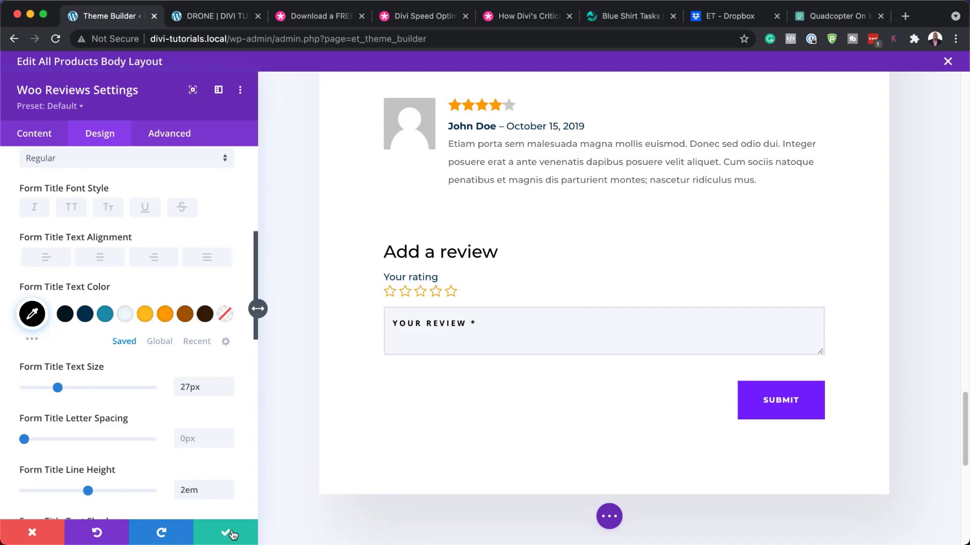
Save and exit the All Products body layout, save the theme templates, then go to the DRONE tab.
left_click(231, 535)
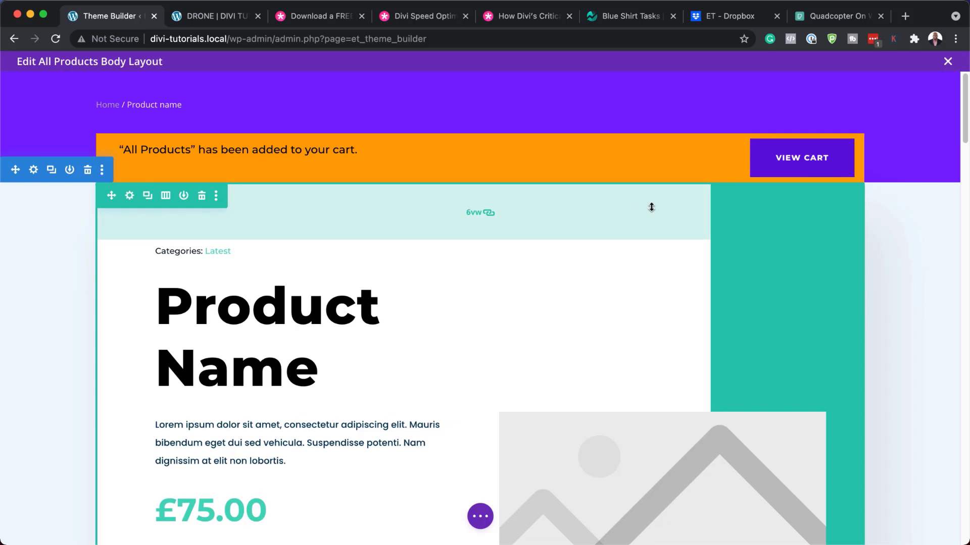
left_click(948, 62)
left_click(574, 359)
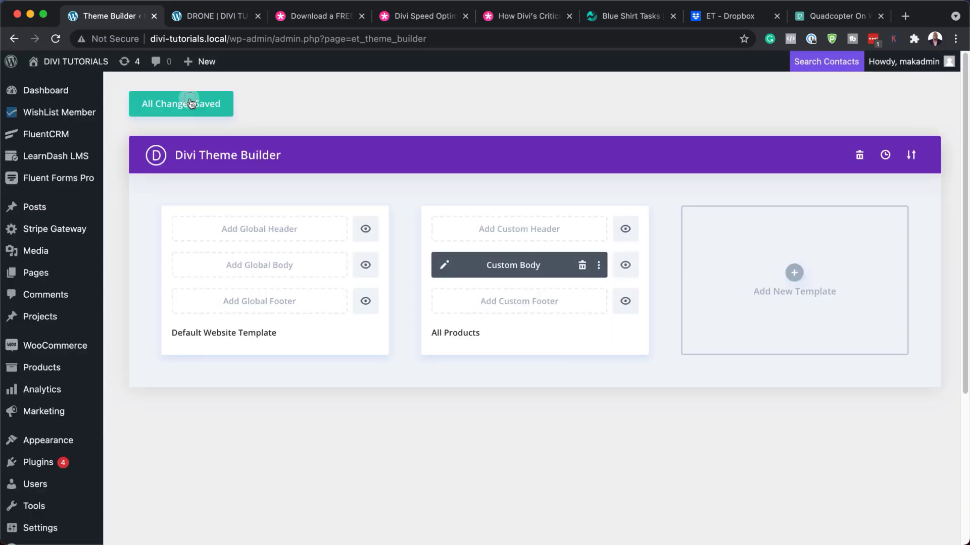
left_click(190, 103)
left_click(212, 19)
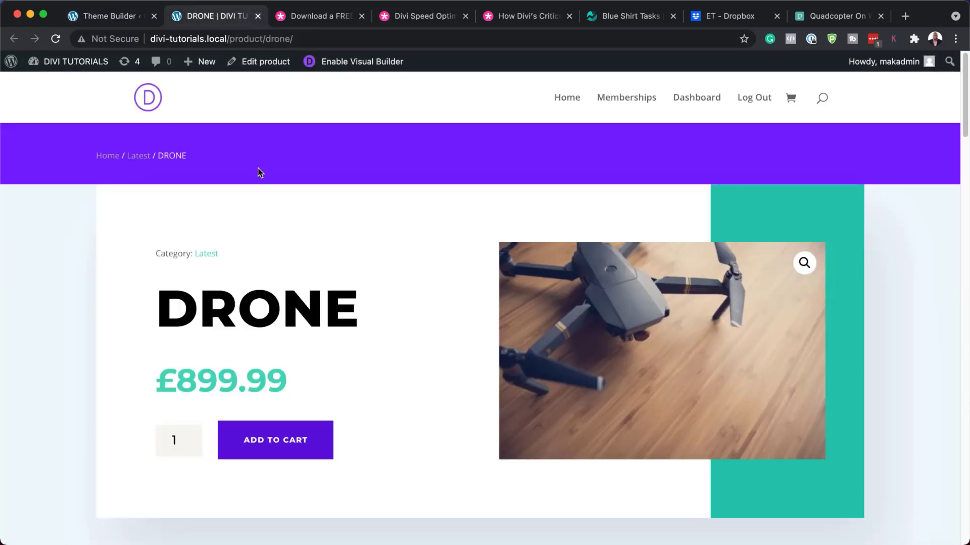
Reload the DRONE product page and scroll down to check the Product Description and Reviews sections.
scroll(515, 224, "down", 2)
left_click(56, 39)
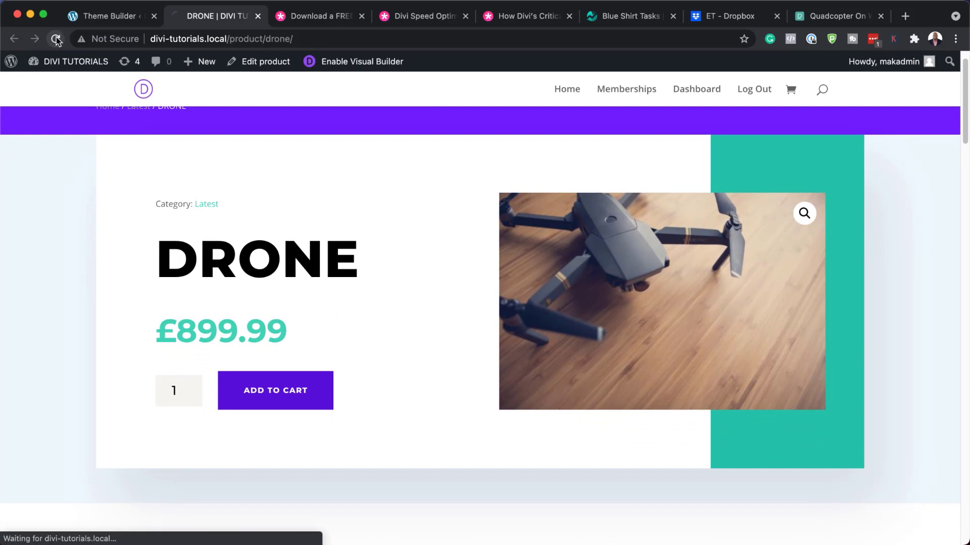
scroll(441, 299, "down", 10)
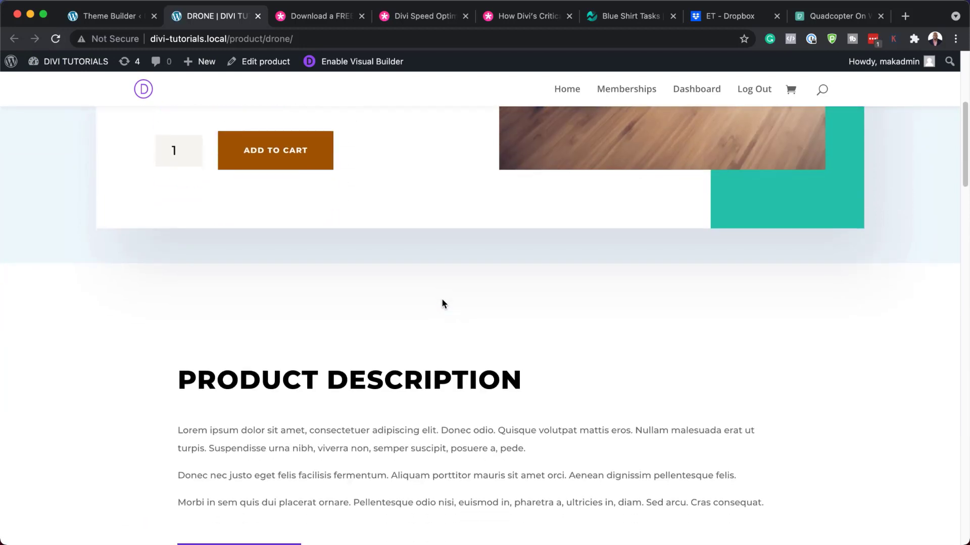
scroll(443, 302, "down", 20)
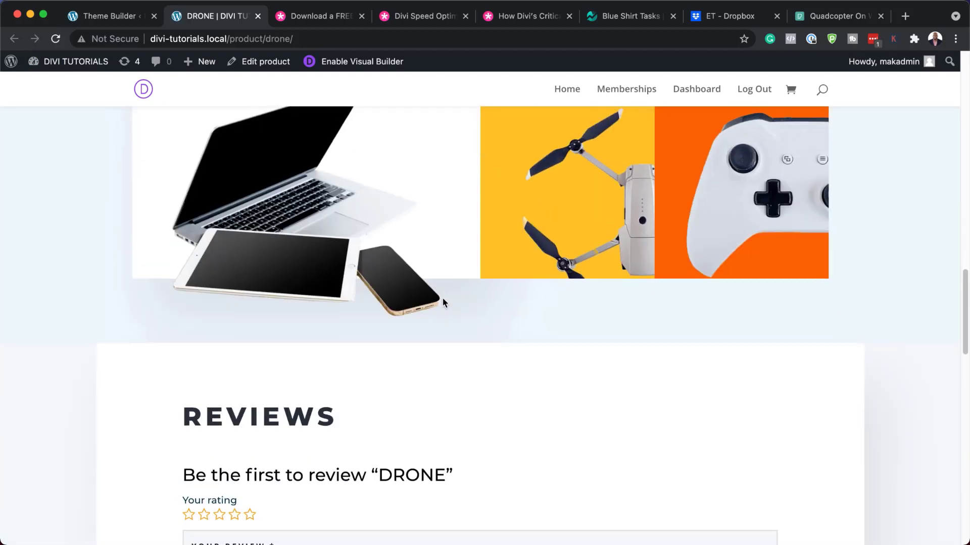
scroll(443, 302, "down", 10)
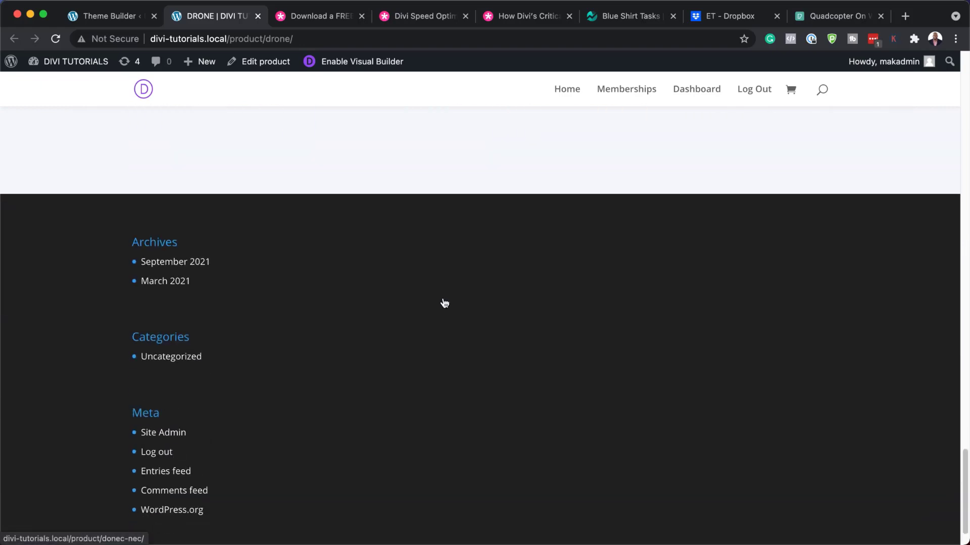
scroll(444, 302, "up", 11)
scroll(444, 302, "up", 20)
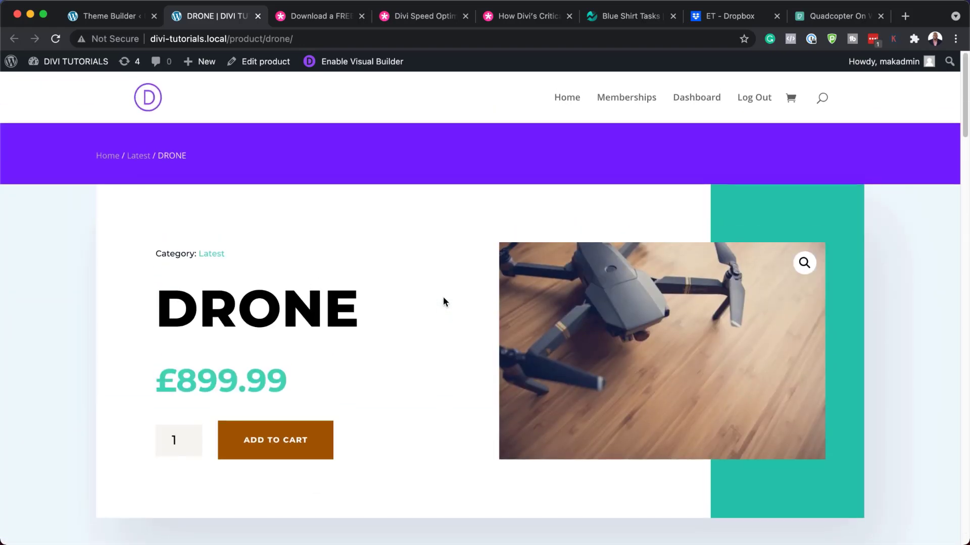